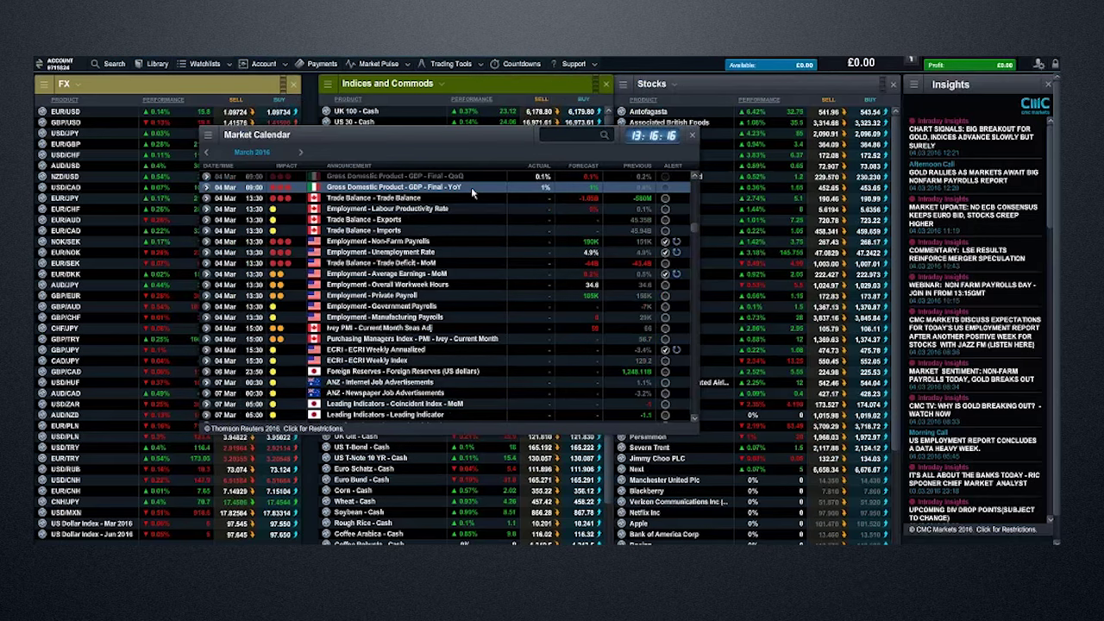
# Step: Close and reopen the Market Calendar from Market Pulse, then drag it toward the screen centre
pyautogui.click(693, 136)
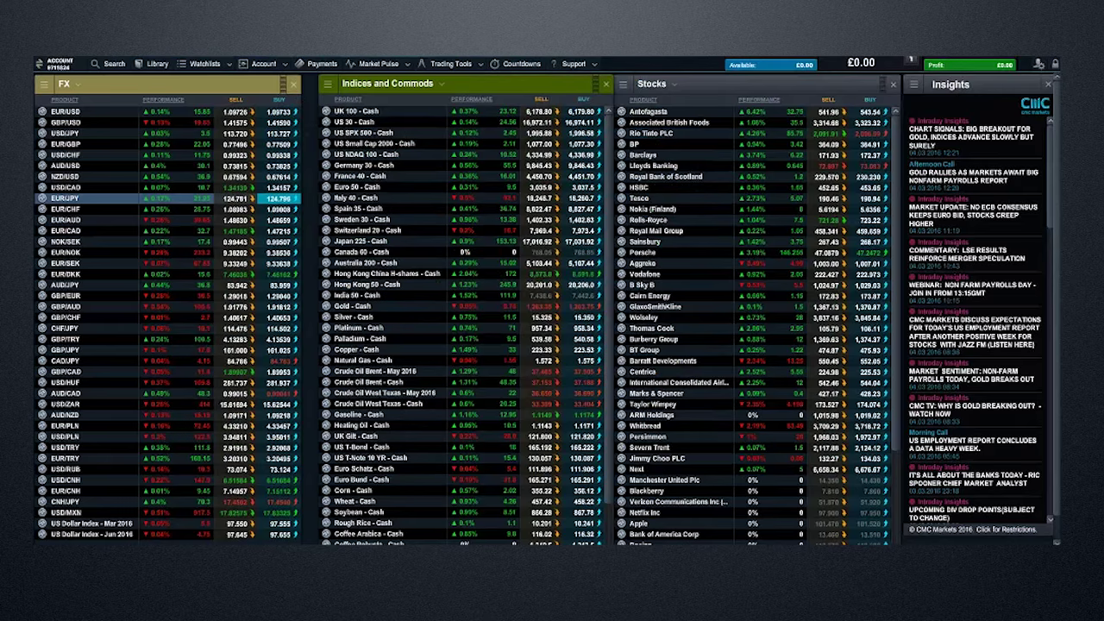
pyautogui.click(376, 66)
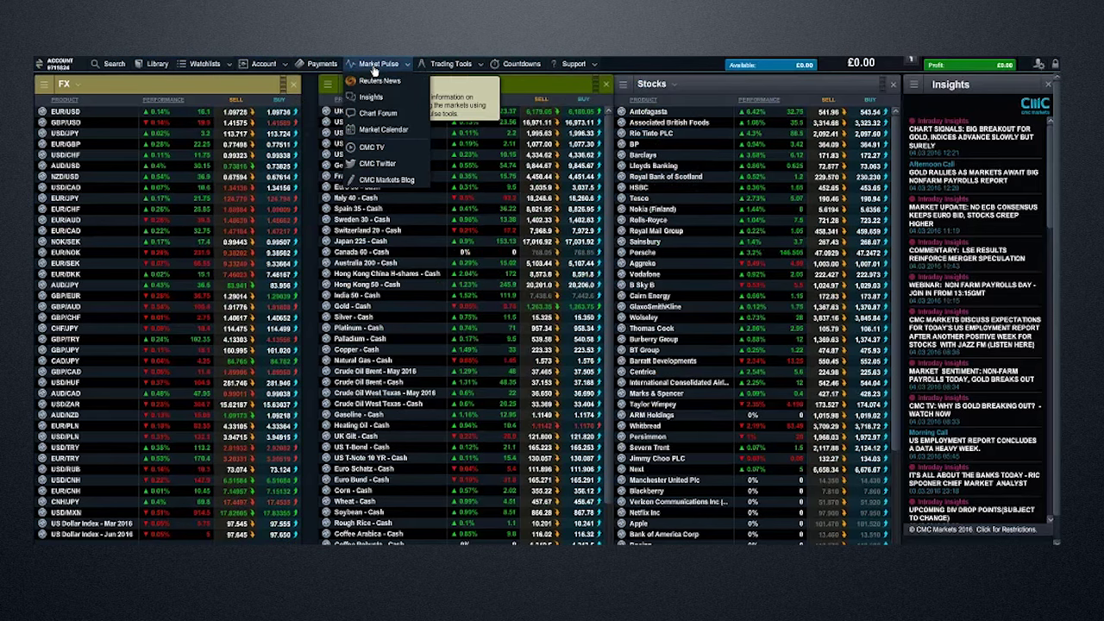
pyautogui.click(383, 130)
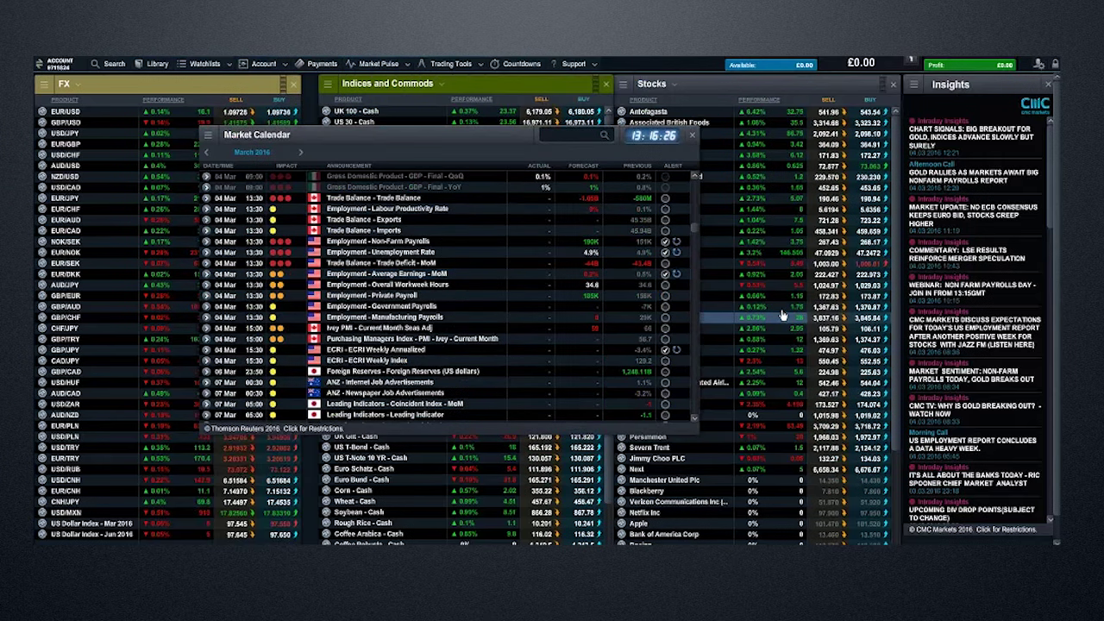
pyautogui.moveTo(441, 131); pyautogui.dragTo(585, 177)
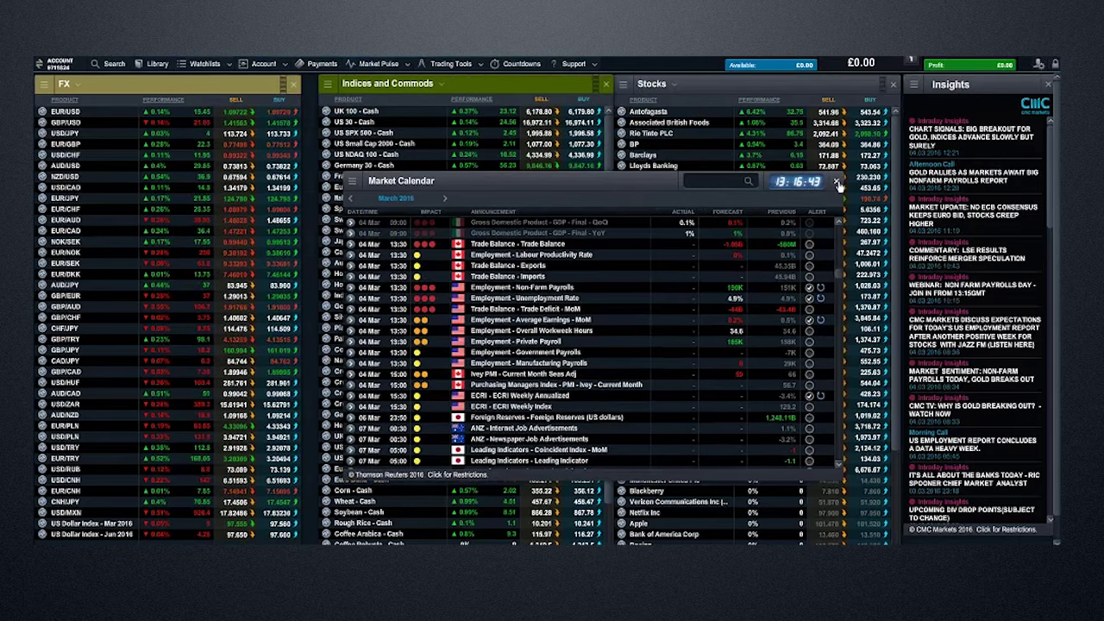
pyautogui.moveTo(544, 198); pyautogui.dragTo(429, 212)
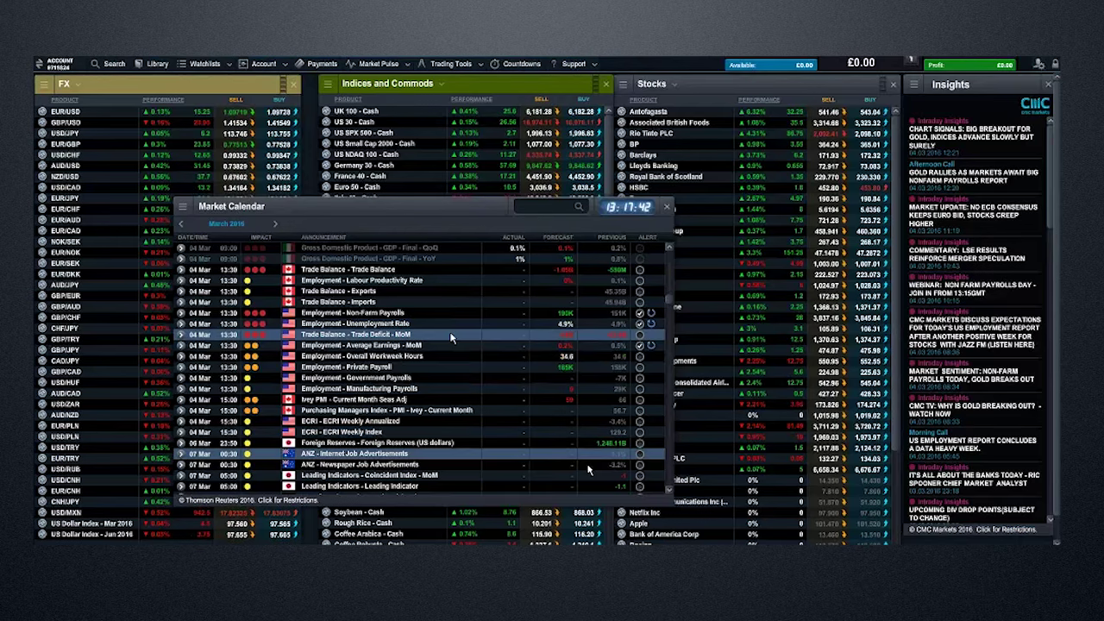
# Step: Close the Market Calendar window to uncover the FX, Indices and Stocks lists
pyautogui.moveTo(400, 210); pyautogui.dragTo(429, 173)
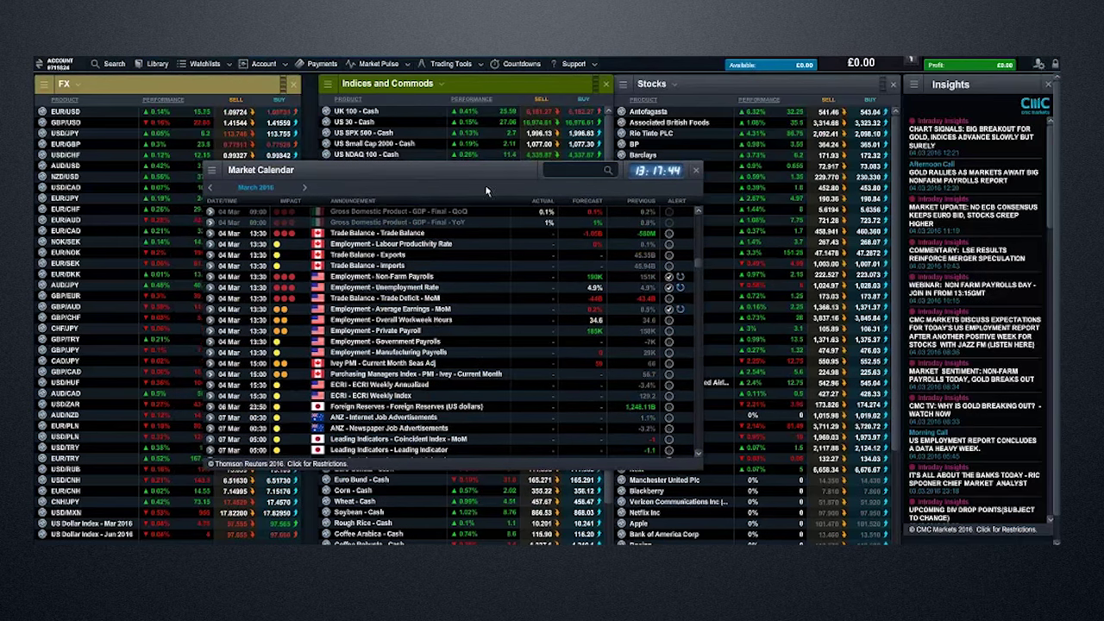
pyautogui.click(697, 173)
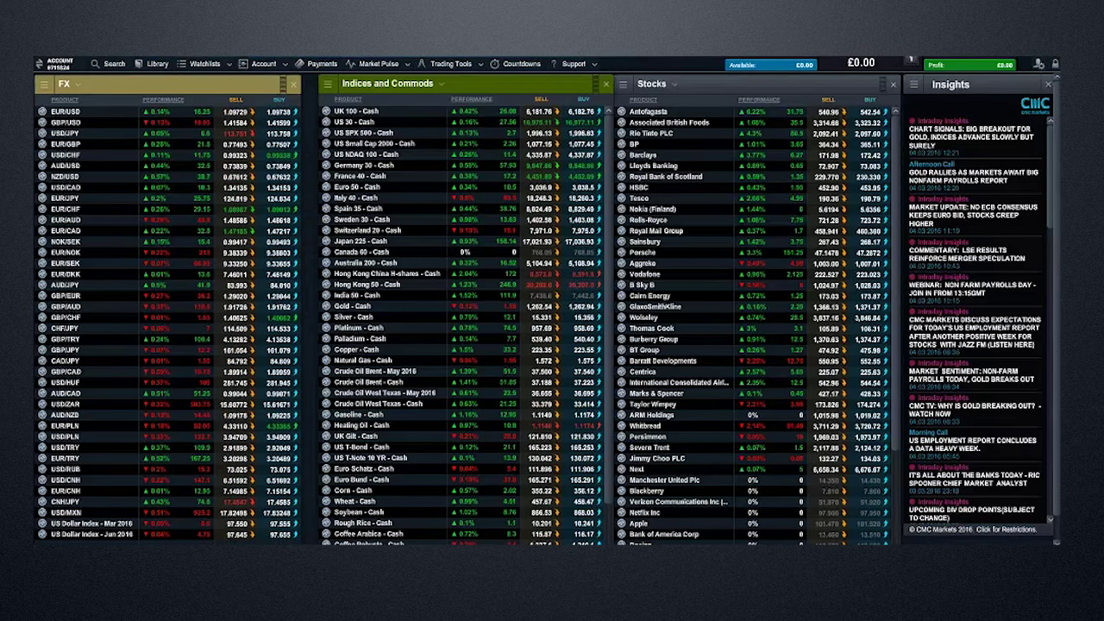
# Step: Open the saved USD/JPY daily chart, enlarge its window and zoom to about 8 months
pyautogui.click(43, 134)
pyautogui.click(64, 177)
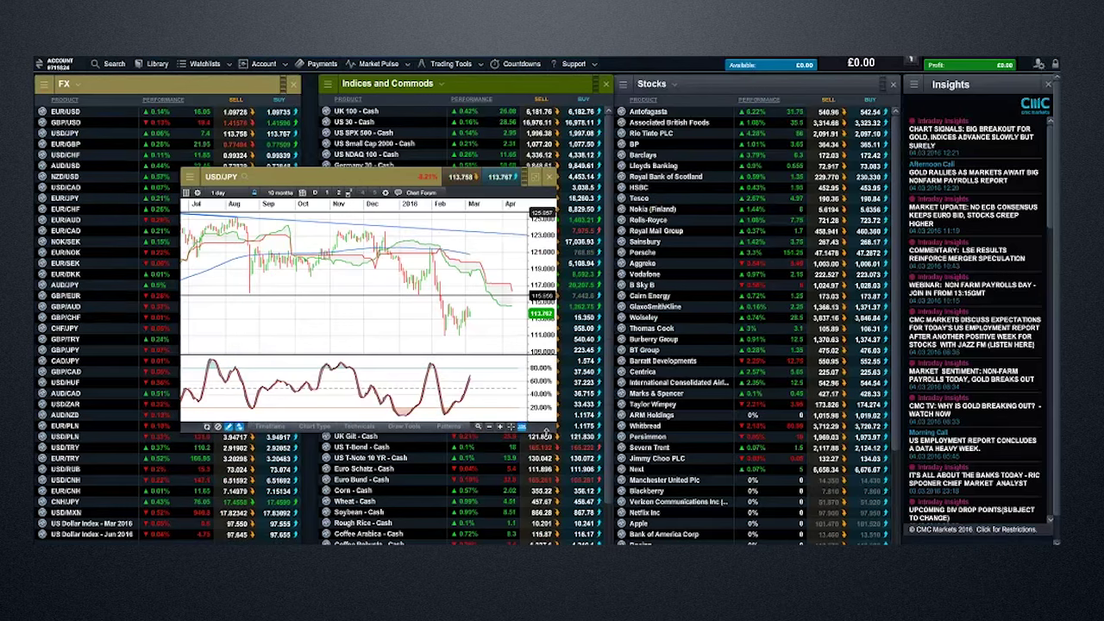
pyautogui.moveTo(546, 430); pyautogui.dragTo(816, 514)
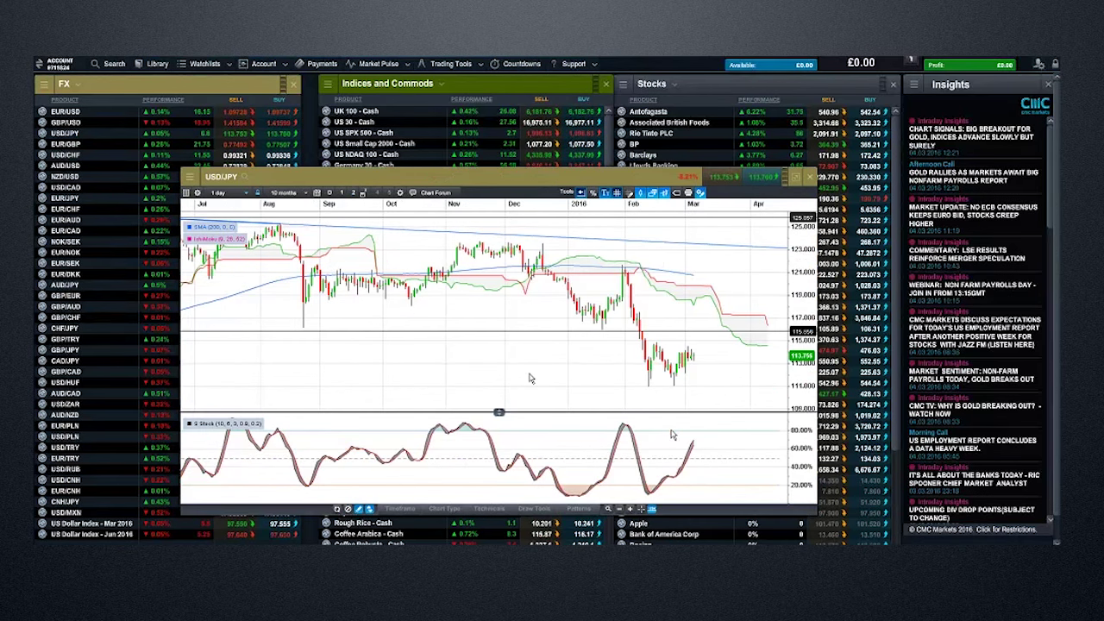
pyautogui.scroll(2, 530, 378)
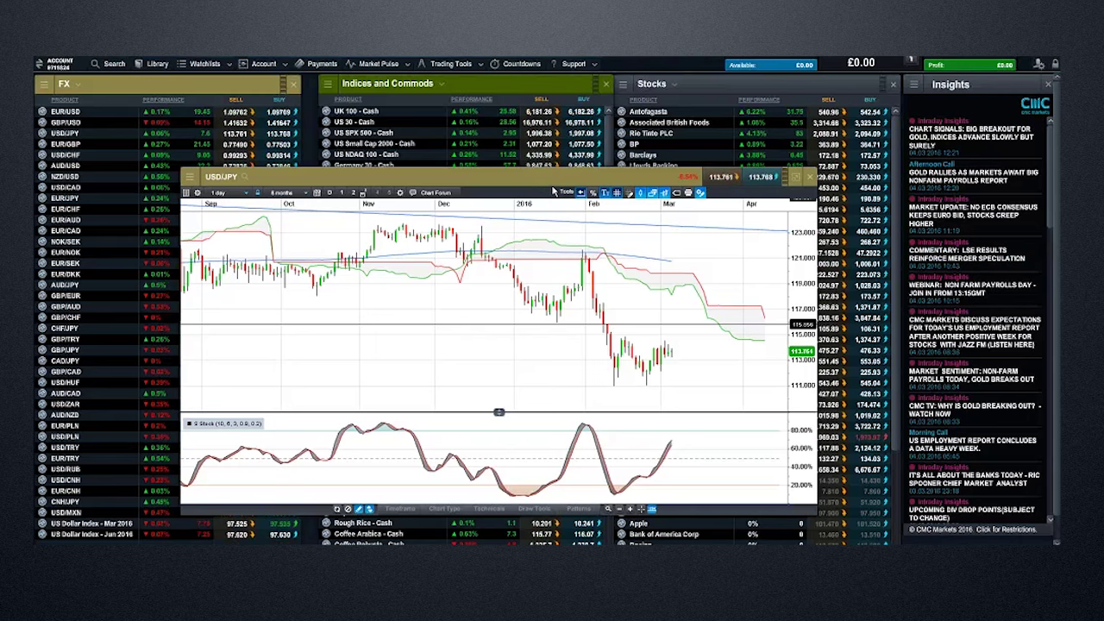
# Step: Start an Average Earnings – MoM countdown (forecast 0.2%) from the Market Calendar, then close the calendar
pyautogui.click(379, 63)
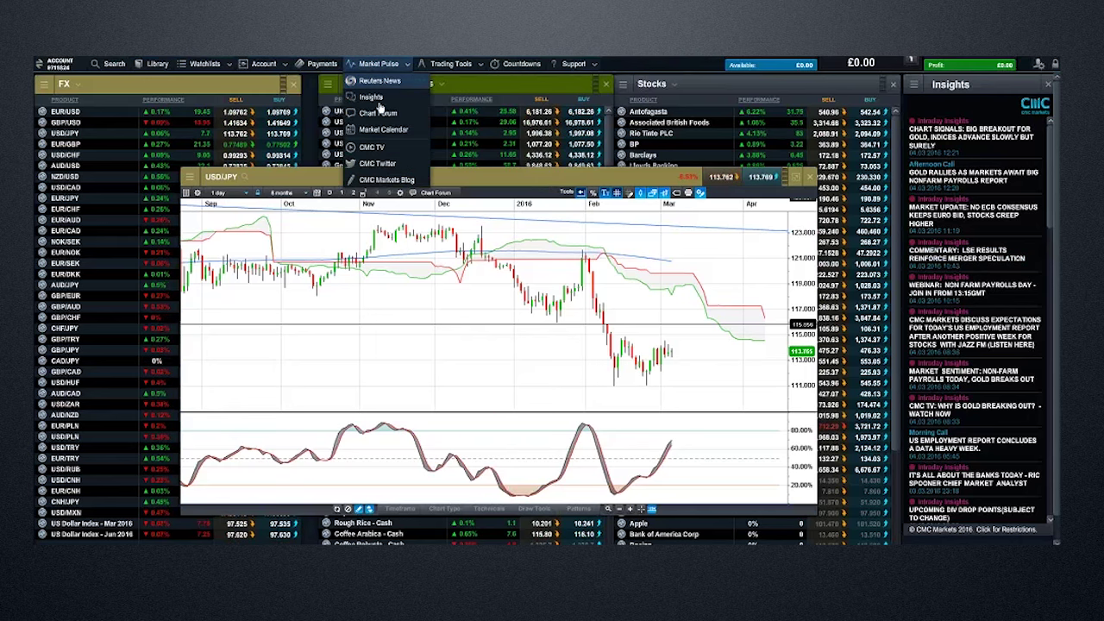
pyautogui.click(386, 132)
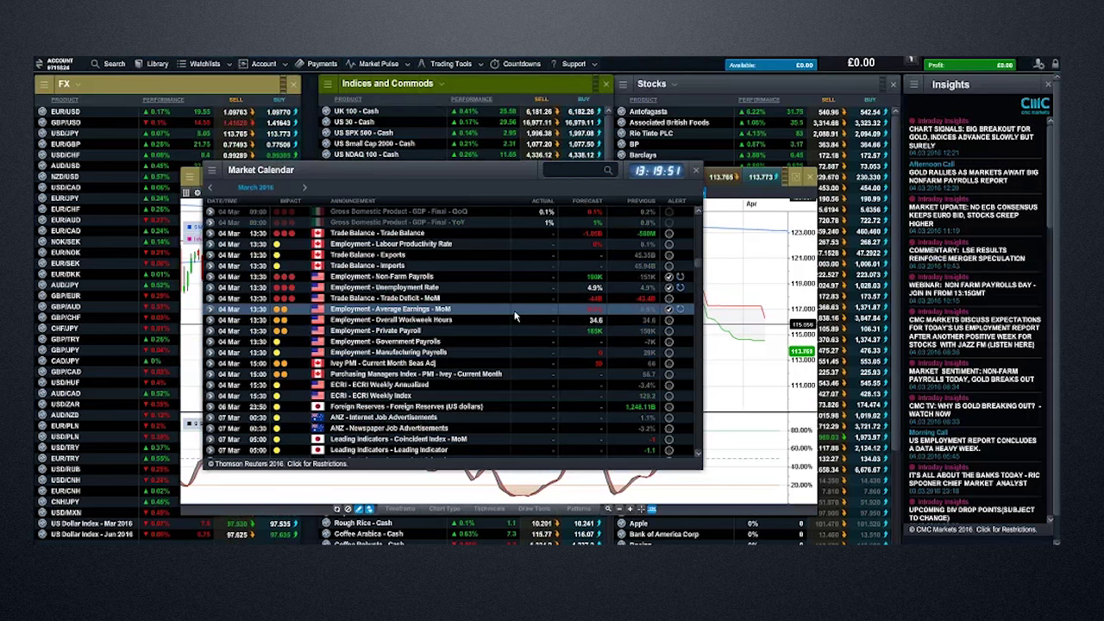
pyautogui.click(654, 313)
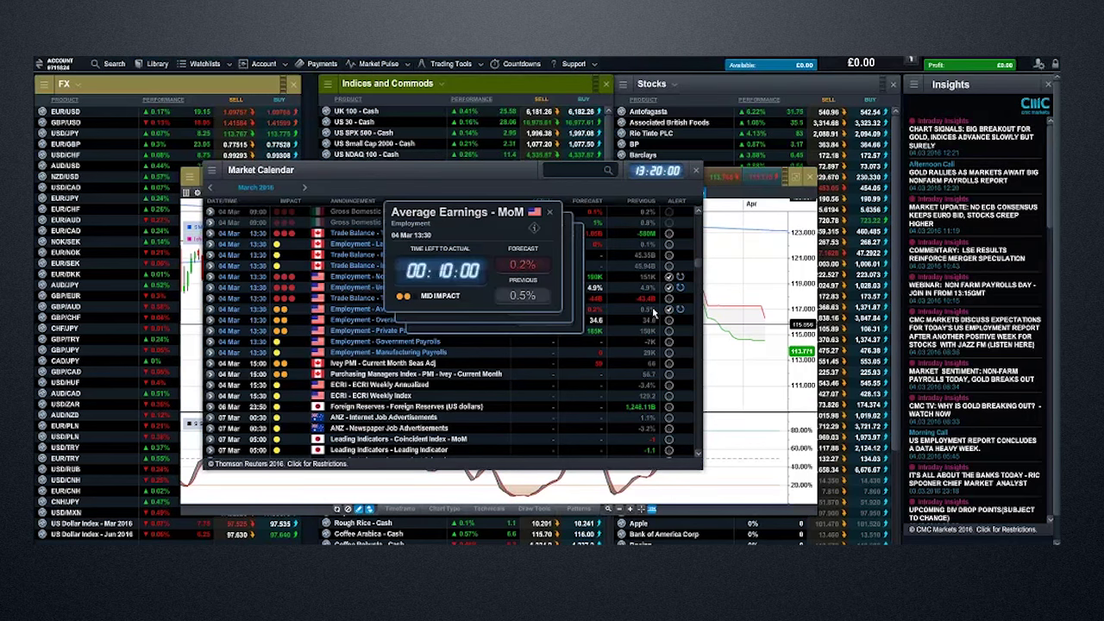
pyautogui.click(695, 171)
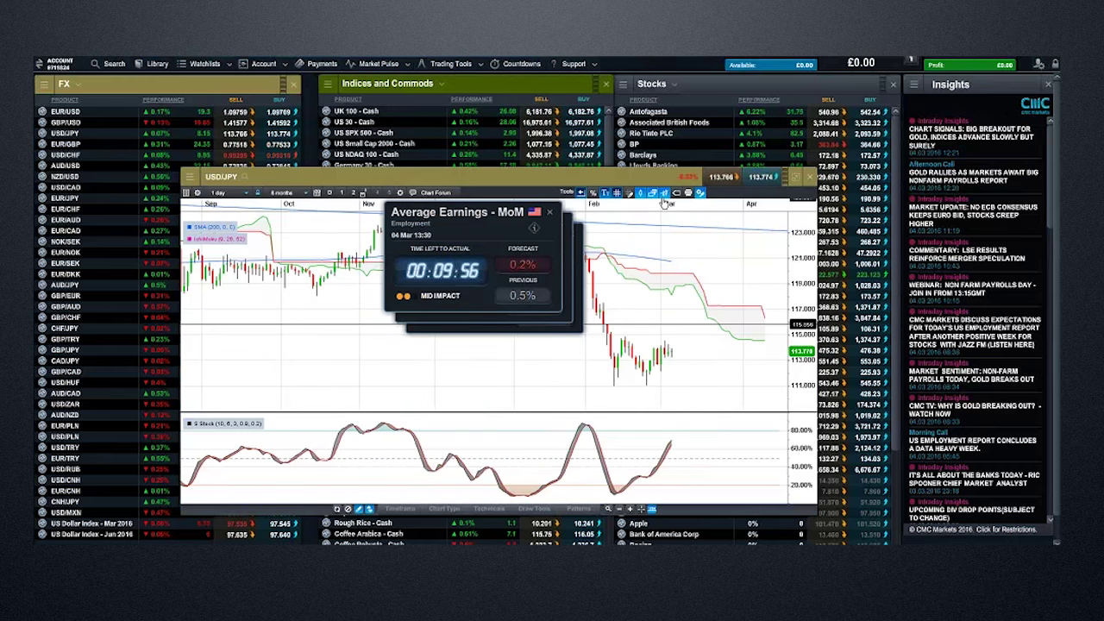
# Step: Stack the Average Earnings, Non-Farm Payrolls and Unemployment Rate countdowns on the right, then close the USD/JPY chart
pyautogui.moveTo(466, 212); pyautogui.dragTo(948, 166)
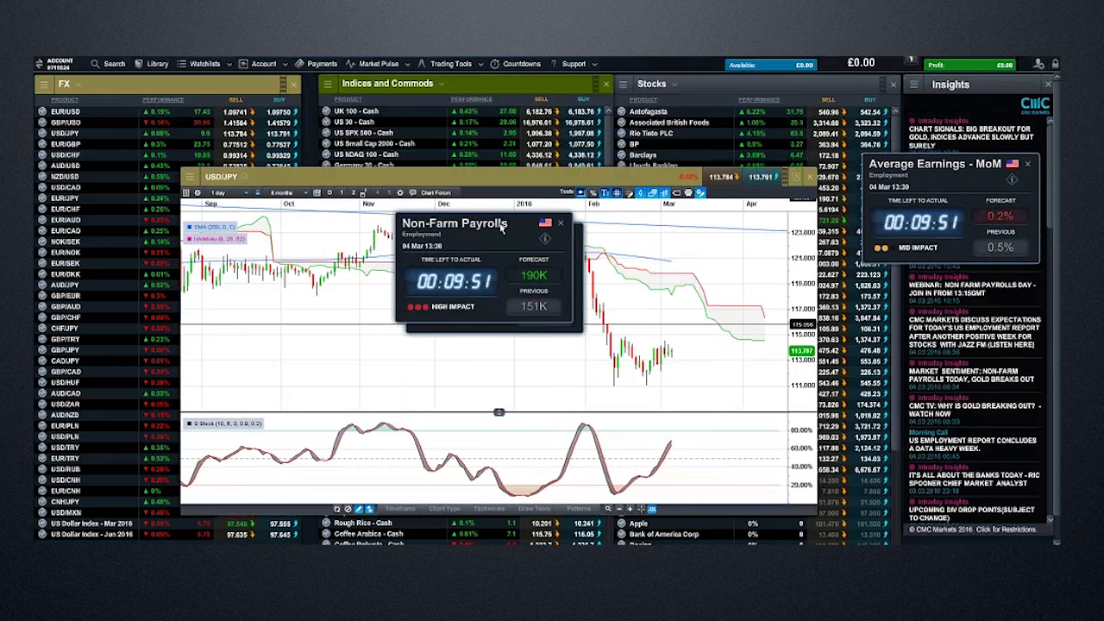
pyautogui.moveTo(571, 236); pyautogui.dragTo(968, 285)
pyautogui.moveTo(496, 235); pyautogui.dragTo(953, 401)
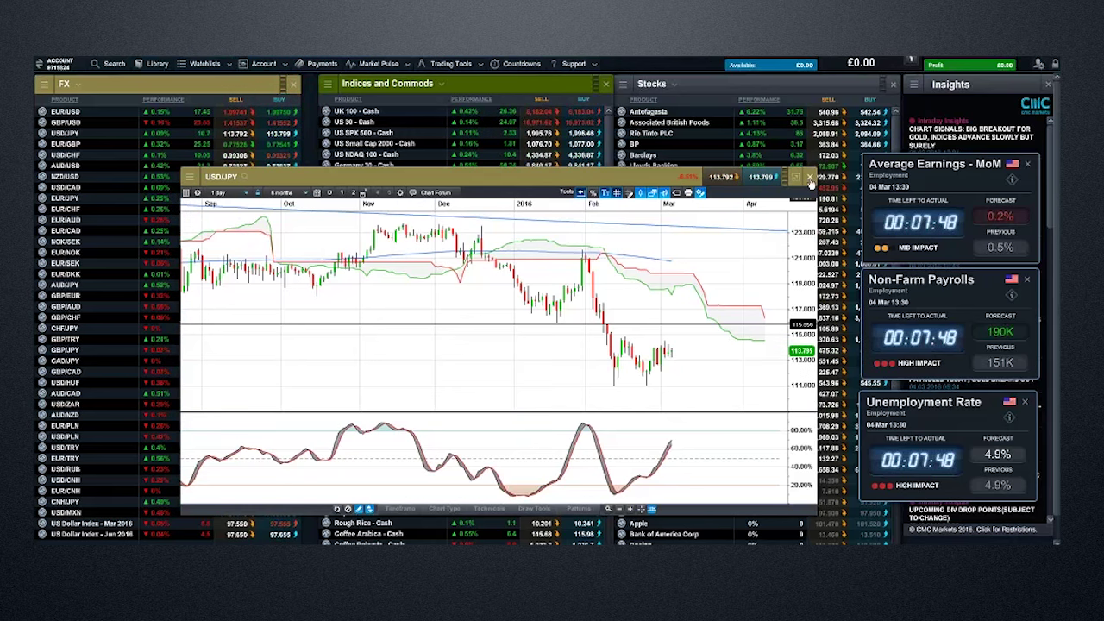
pyautogui.click(811, 184)
# Step: Open the saved US SPX 500 – Cash chart, move and enlarge it, and zoom out to September onward
pyautogui.rightClick(330, 135)
pyautogui.click(355, 177)
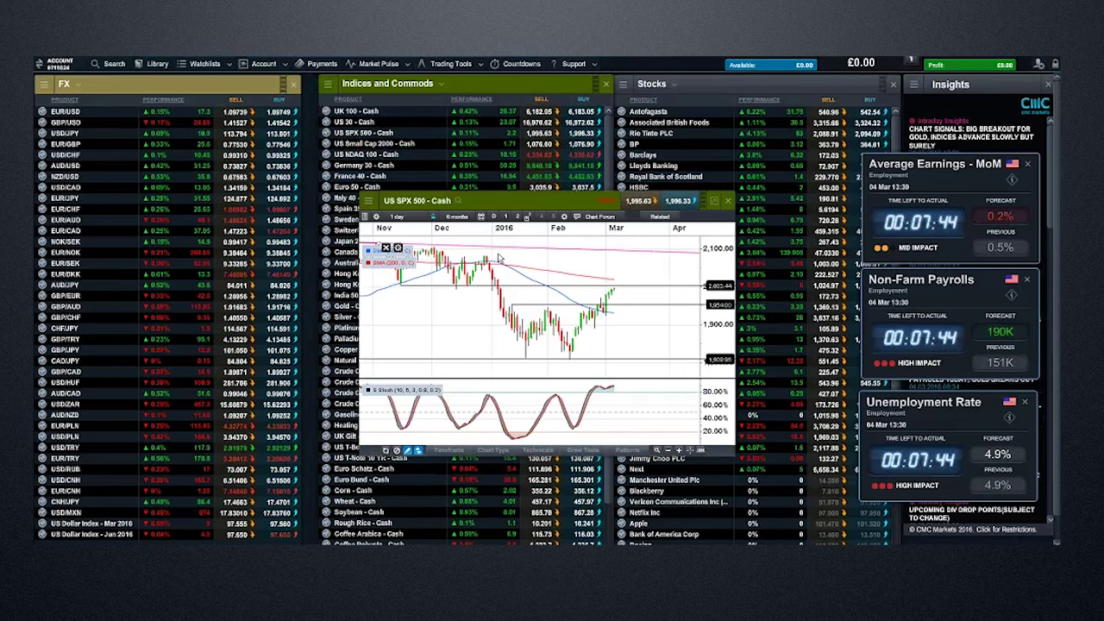
pyautogui.moveTo(522, 203); pyautogui.dragTo(351, 171)
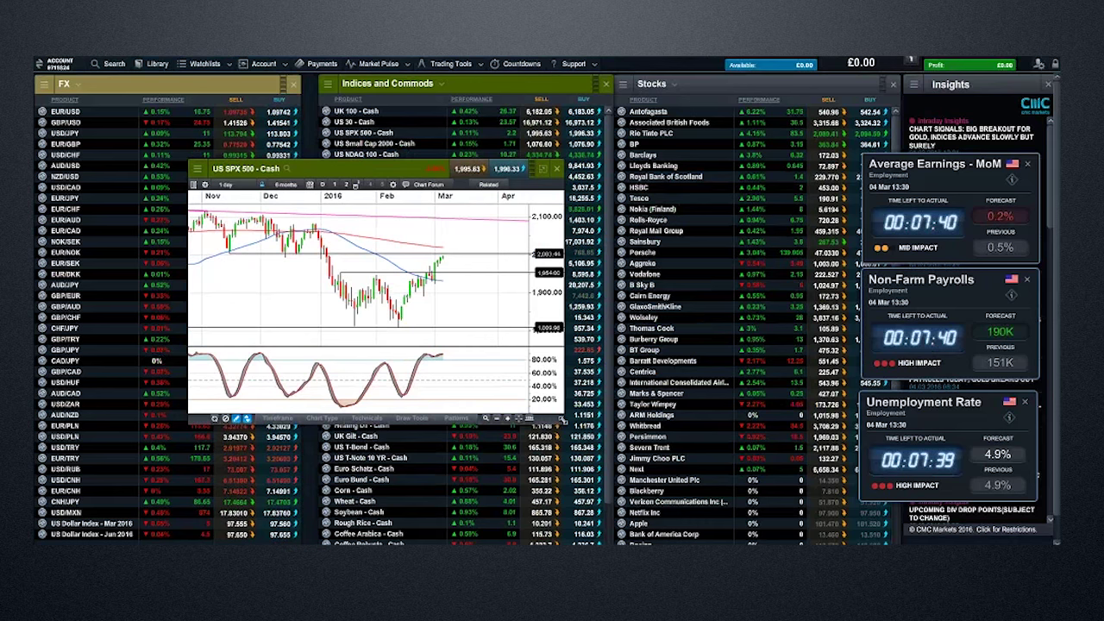
pyautogui.moveTo(561, 420); pyautogui.dragTo(803, 530)
pyautogui.moveTo(528, 167); pyautogui.dragTo(422, 162)
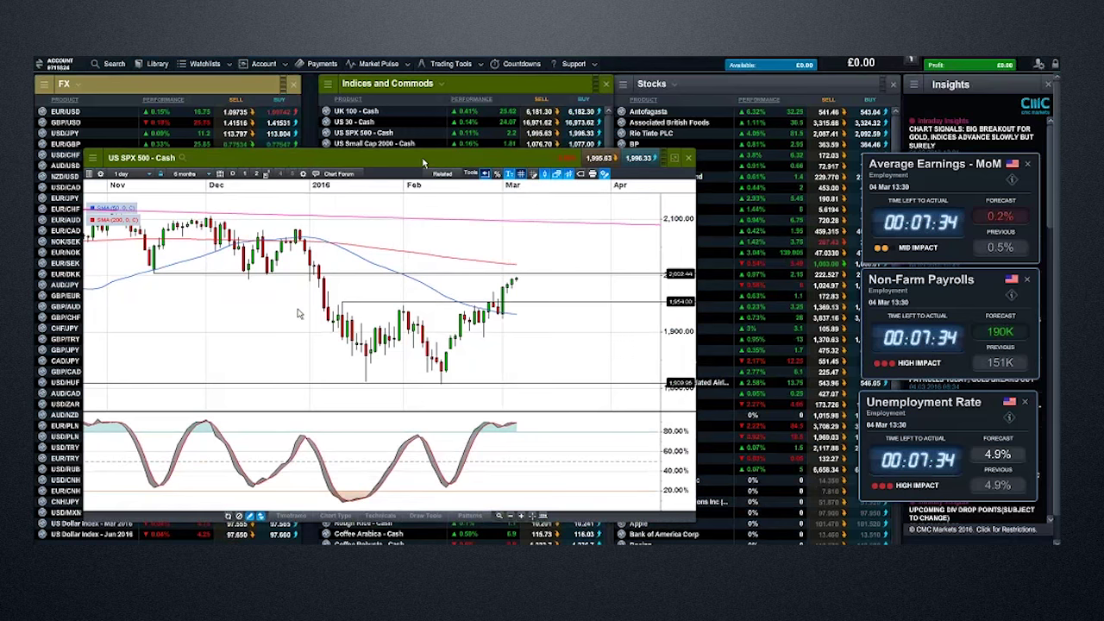
pyautogui.scroll(-1, 298, 314)
pyautogui.scroll(-1, 298, 314)
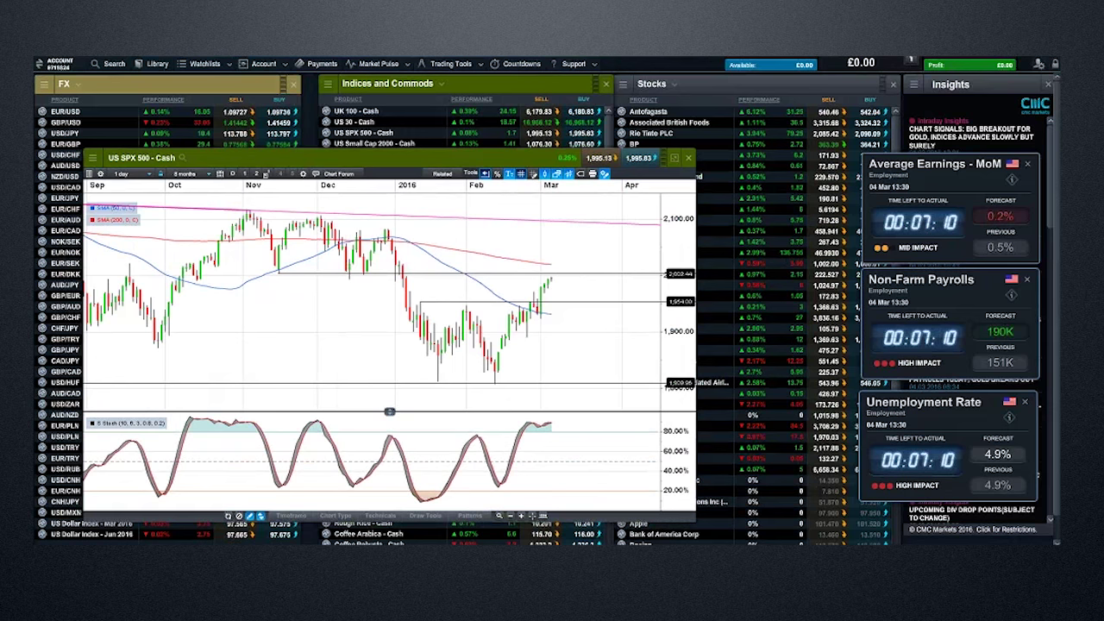
# Step: Select the lowest horizontal support line on the US SPX 500 chart to inspect it
pyautogui.moveTo(448, 157); pyautogui.dragTo(442, 157)
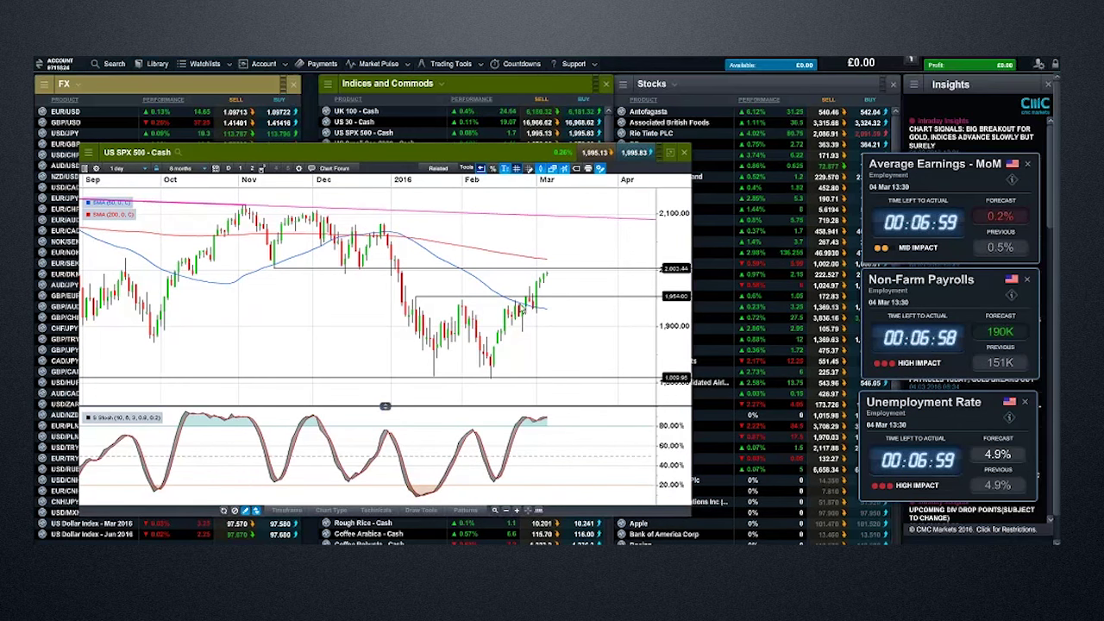
pyautogui.click(534, 297)
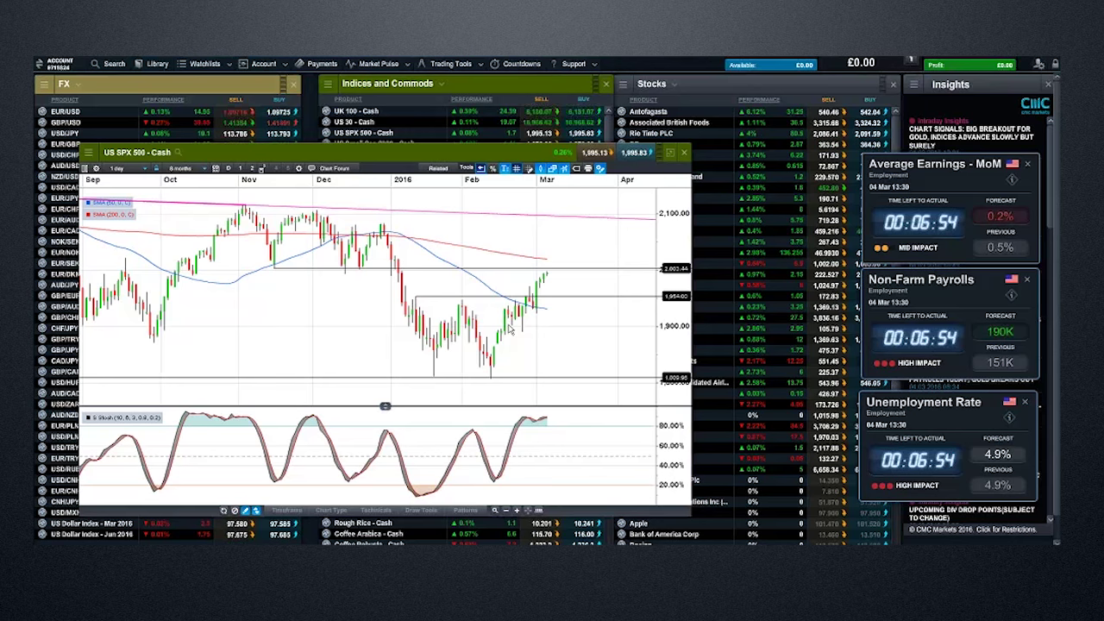
pyautogui.click(543, 299)
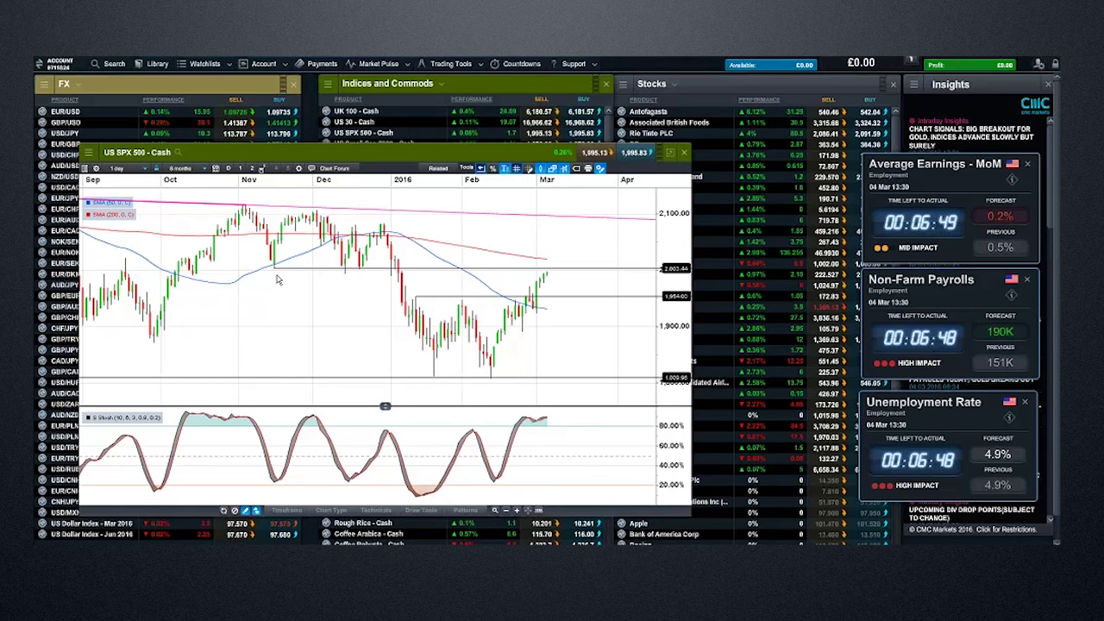
pyautogui.moveTo(552, 276)
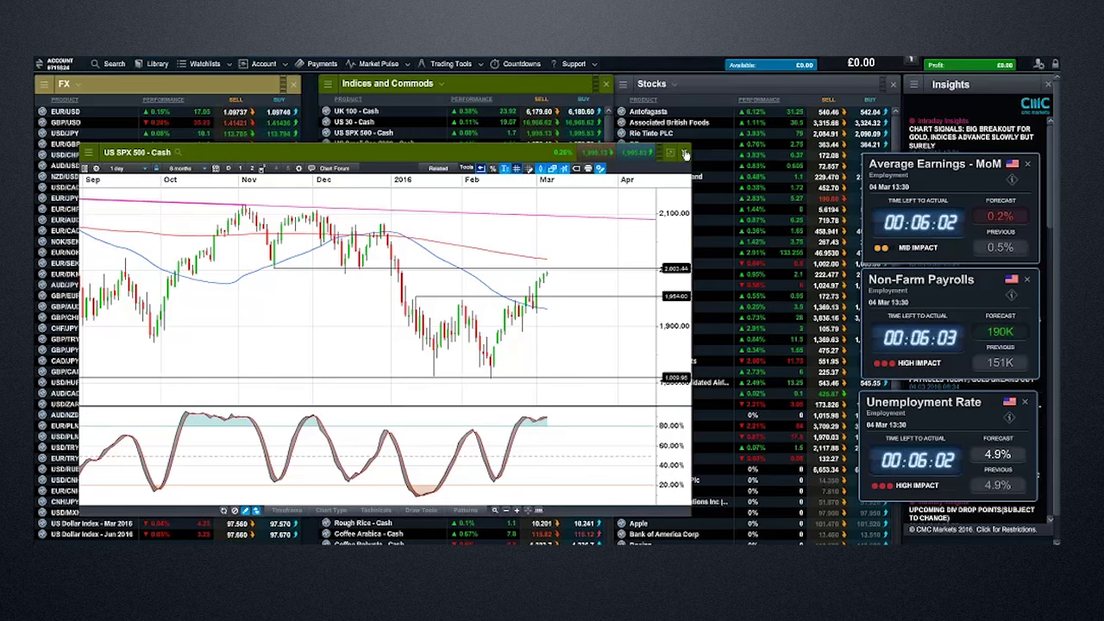
# Step: Replace the SPX chart with the saved Crude Oil Brent – Cash chart, moved up-left and enlarged
pyautogui.click(686, 154)
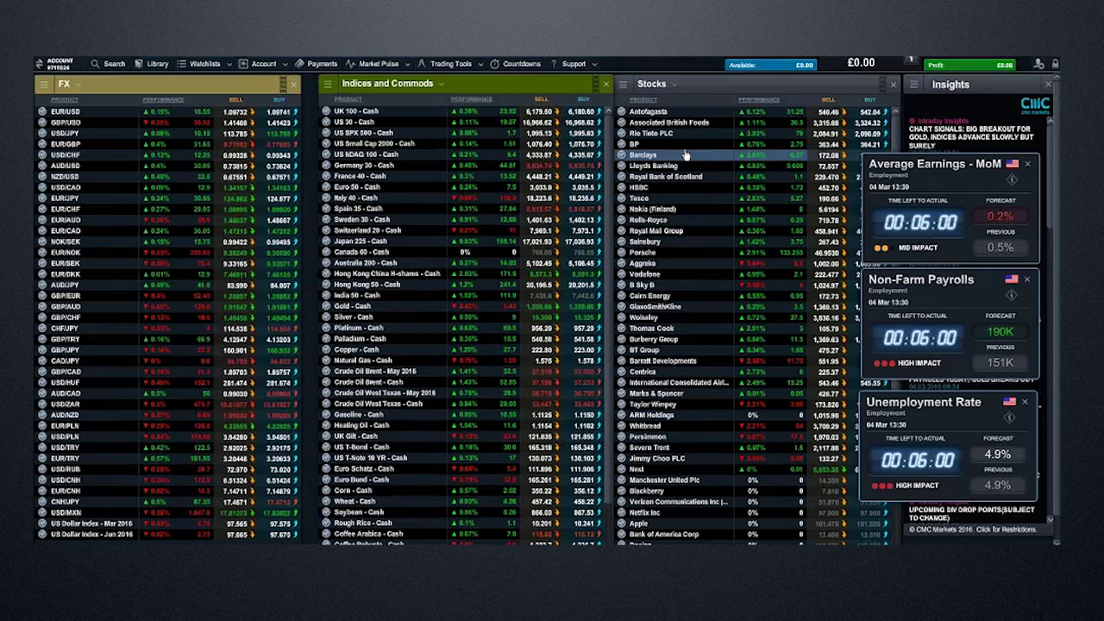
pyautogui.click(326, 371)
pyautogui.click(355, 234)
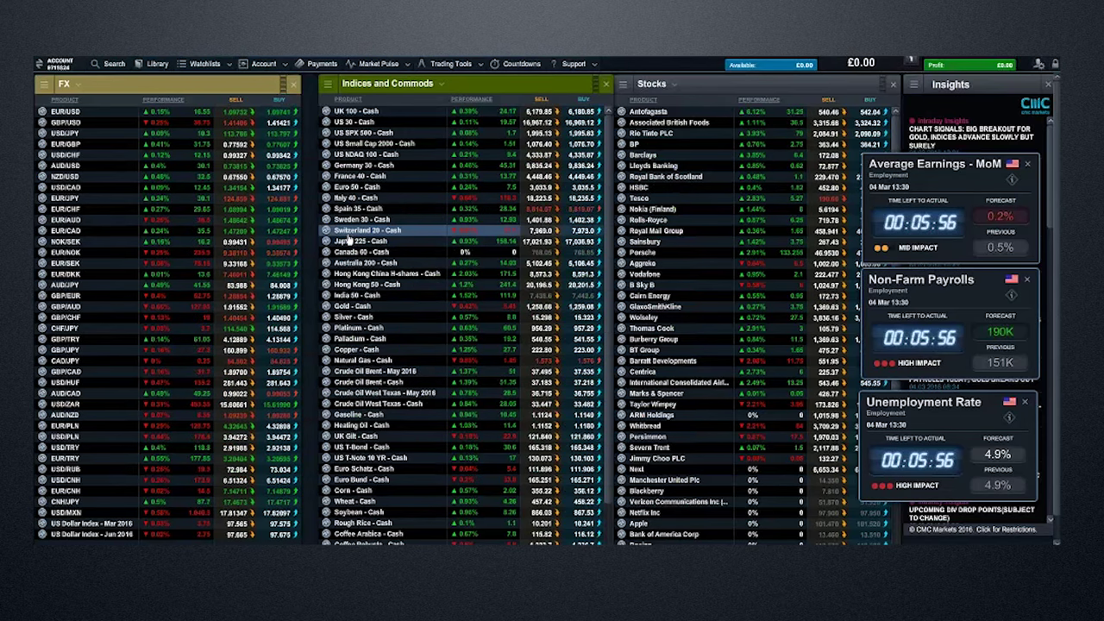
pyautogui.moveTo(501, 211); pyautogui.dragTo(322, 169)
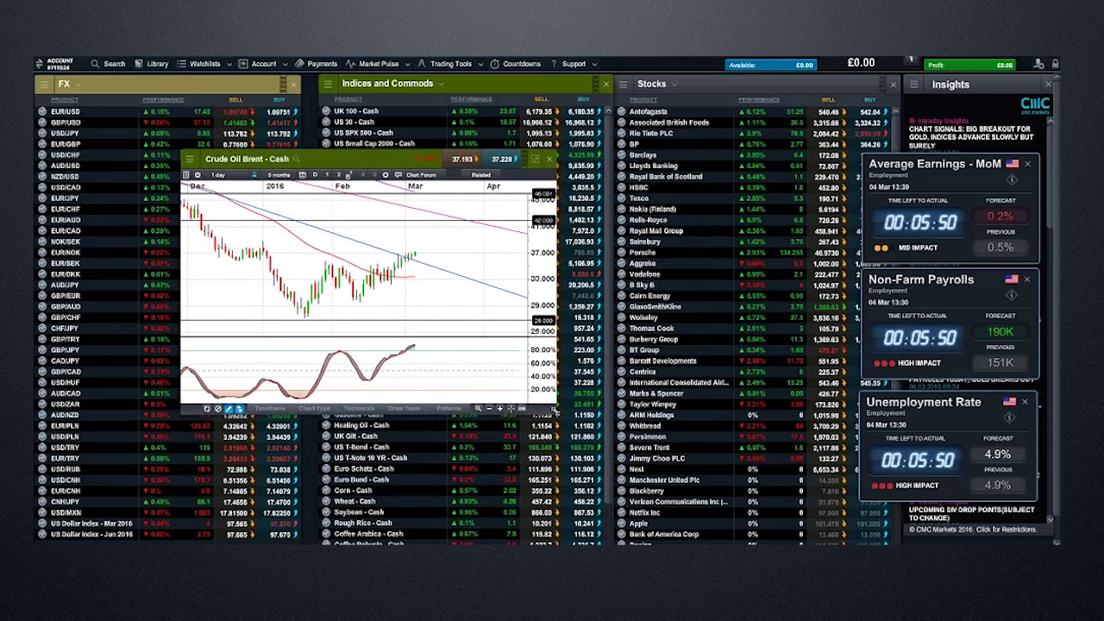
pyautogui.moveTo(553, 412); pyautogui.dragTo(776, 505)
# Step: Zoom the Crude Oil Brent chart to a 6-month daily range
pyautogui.scroll(-5, 577, 332)
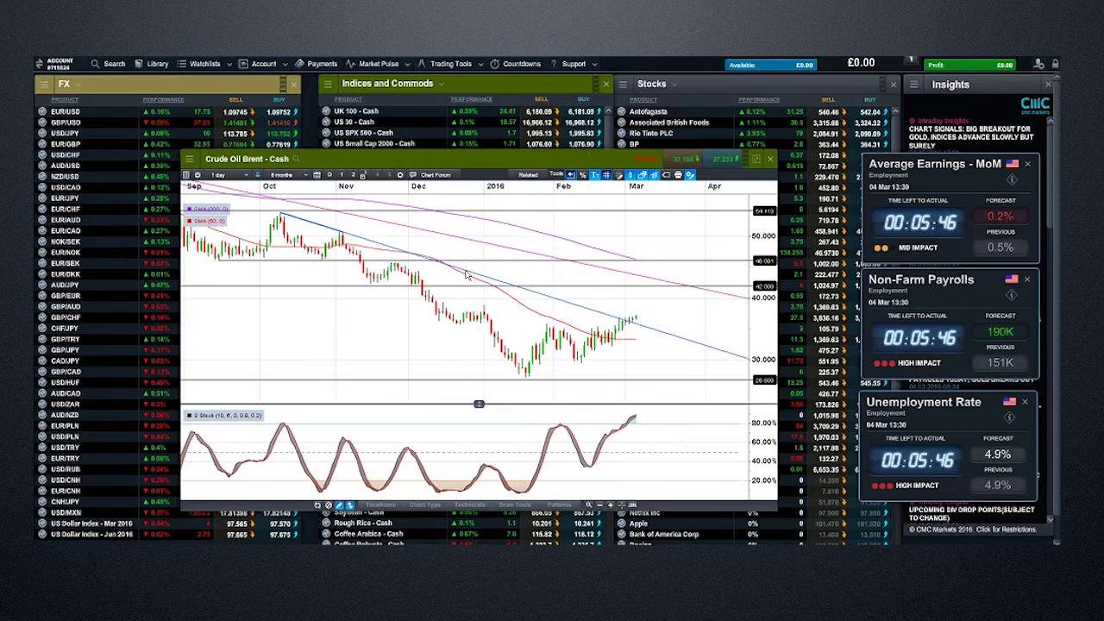
pyautogui.scroll(-4, 393, 296)
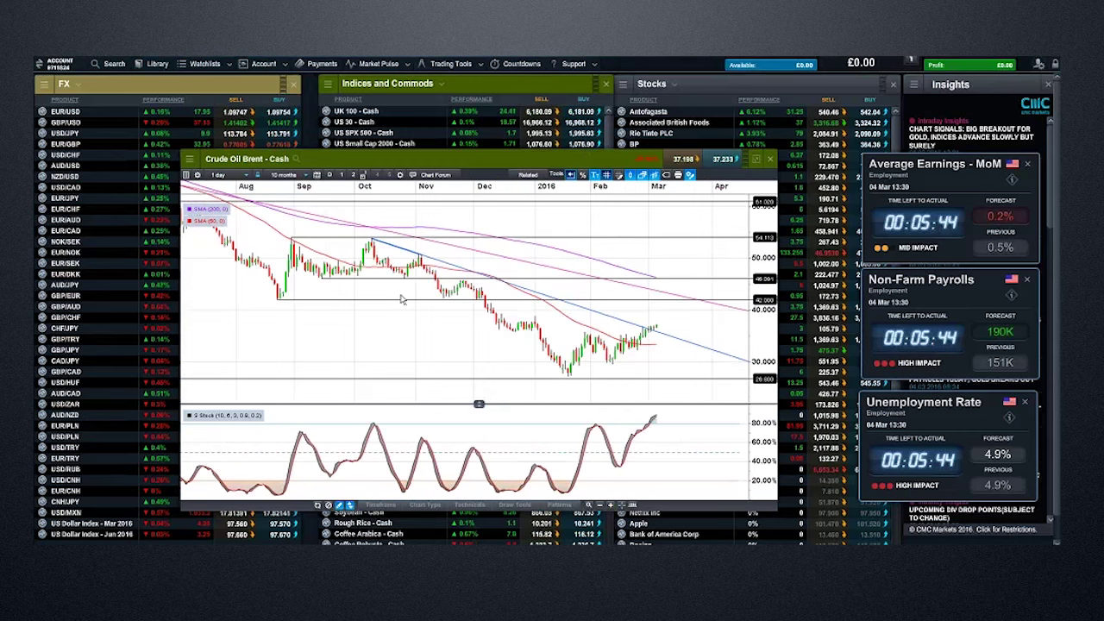
pyautogui.scroll(8, 397, 297)
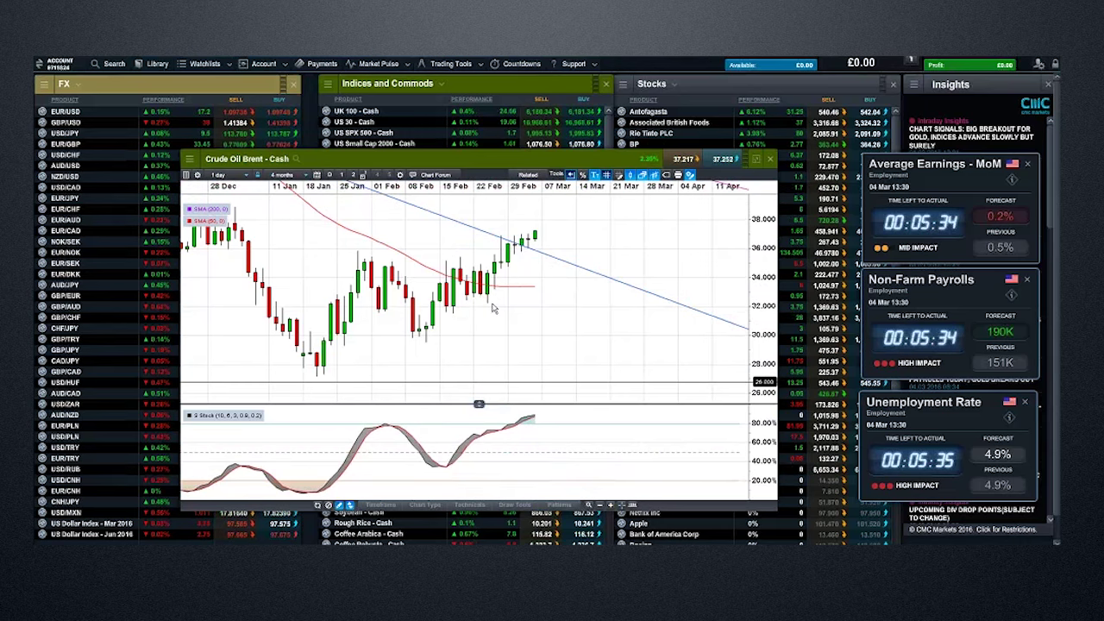
pyautogui.scroll(-5, 494, 309)
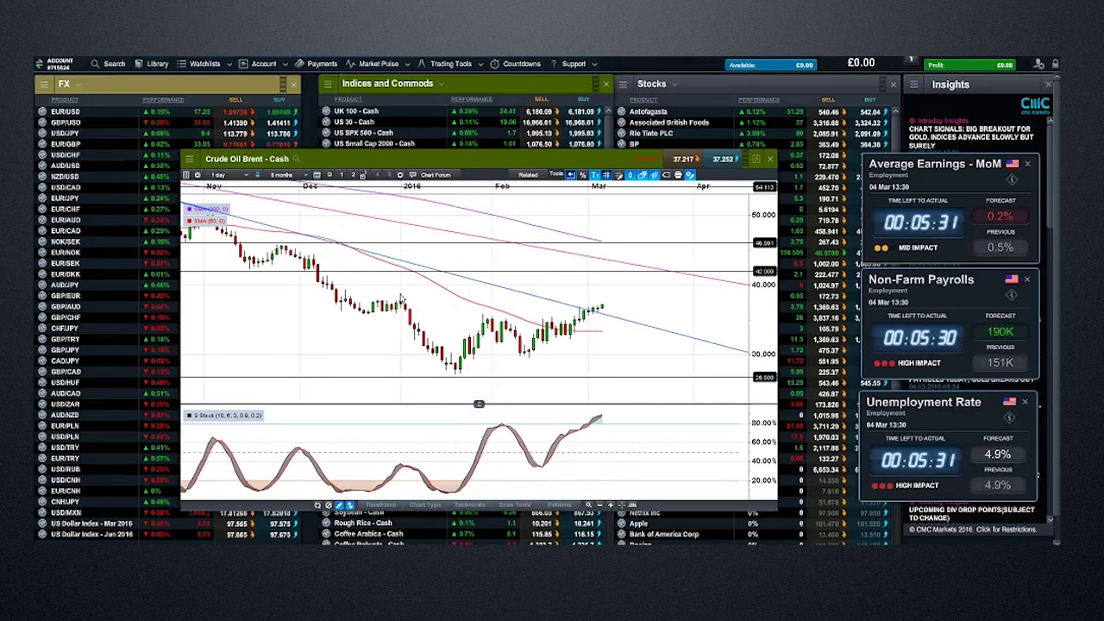
# Step: Draw a horizontal S/R line just below 40 on the Crude Oil Brent chart
pyautogui.click(514, 505)
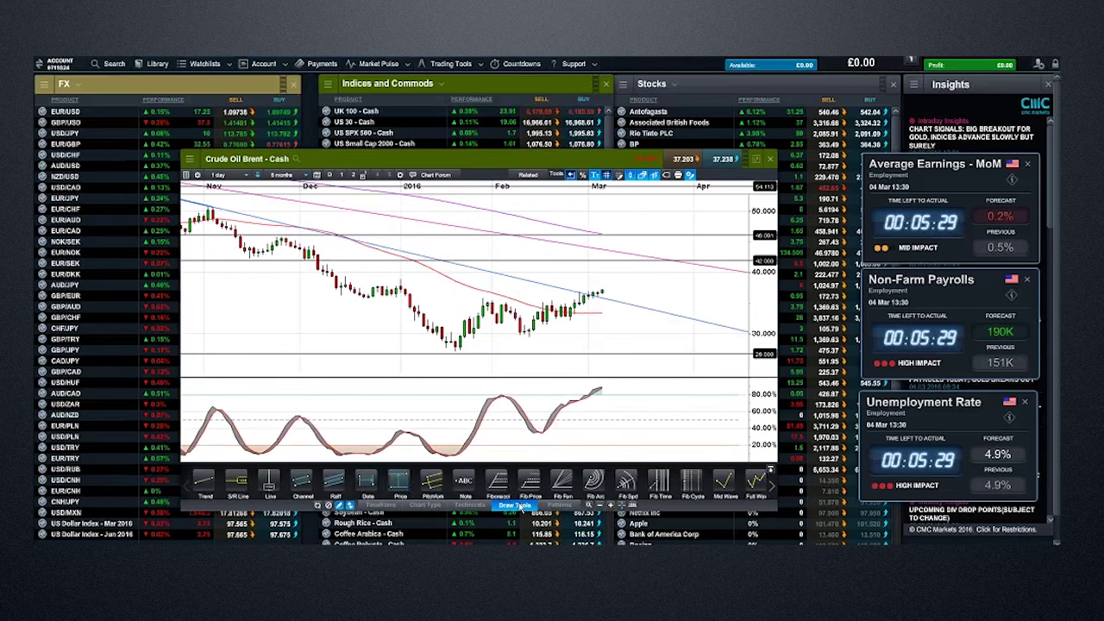
pyautogui.click(252, 481)
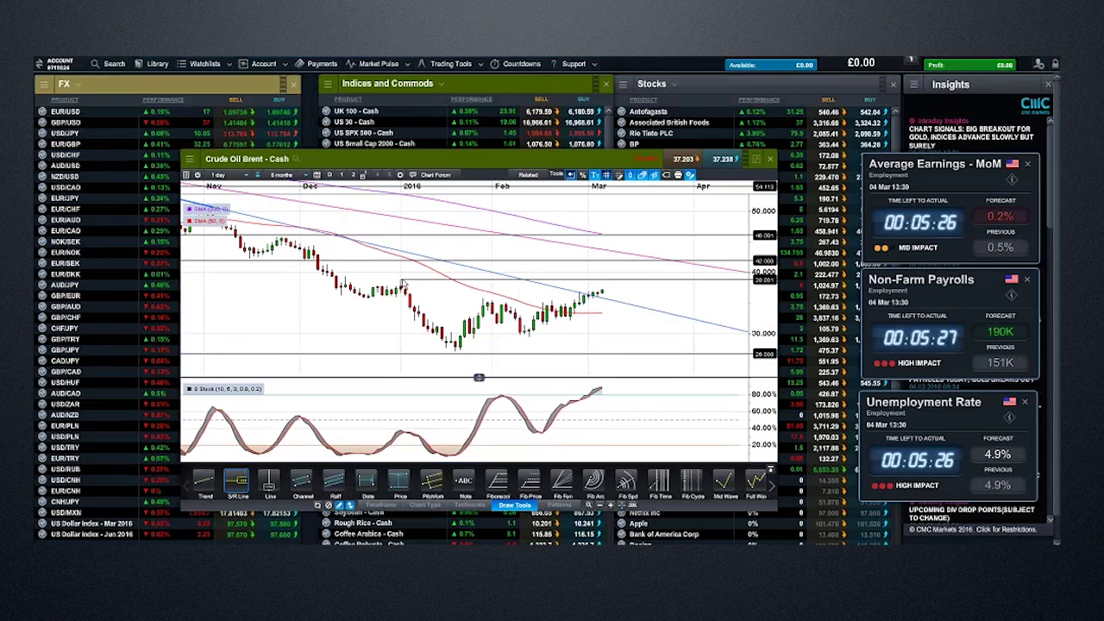
pyautogui.click(403, 282)
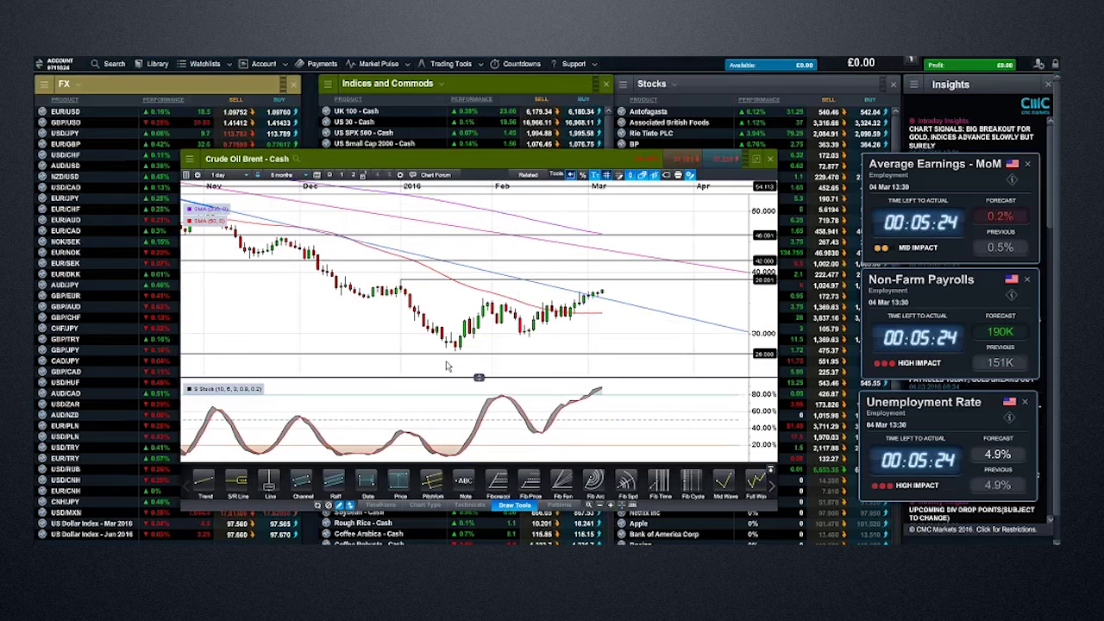
pyautogui.scroll(-1, 447, 365)
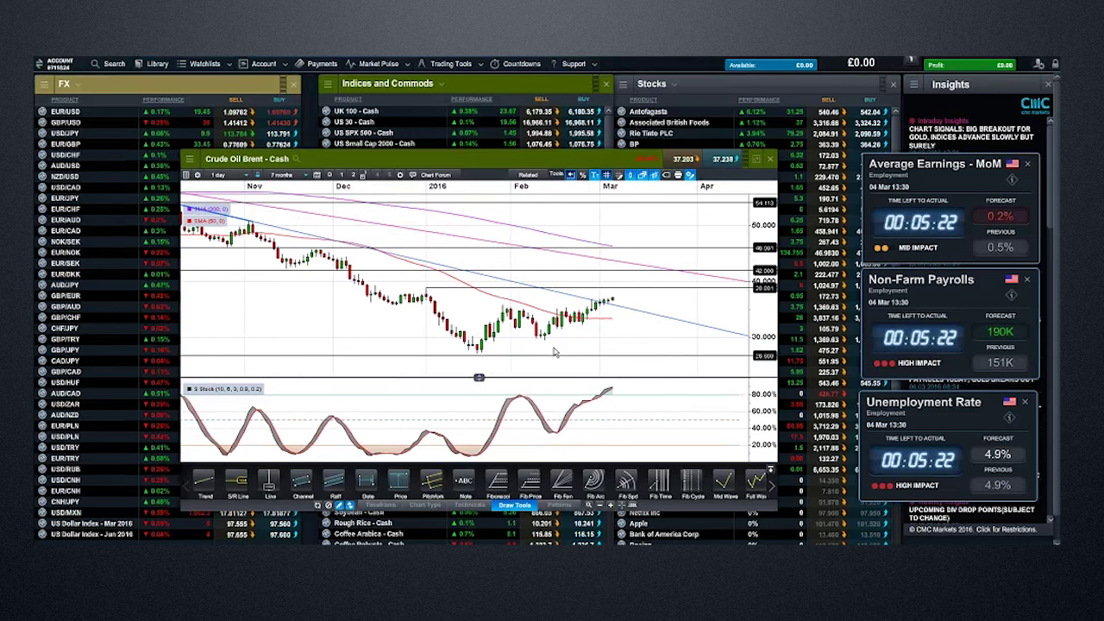
# Step: View the chart on 1 week candles, return to 1 day, reposition the window and reselect the level
pyautogui.click(223, 175)
pyautogui.click(231, 353)
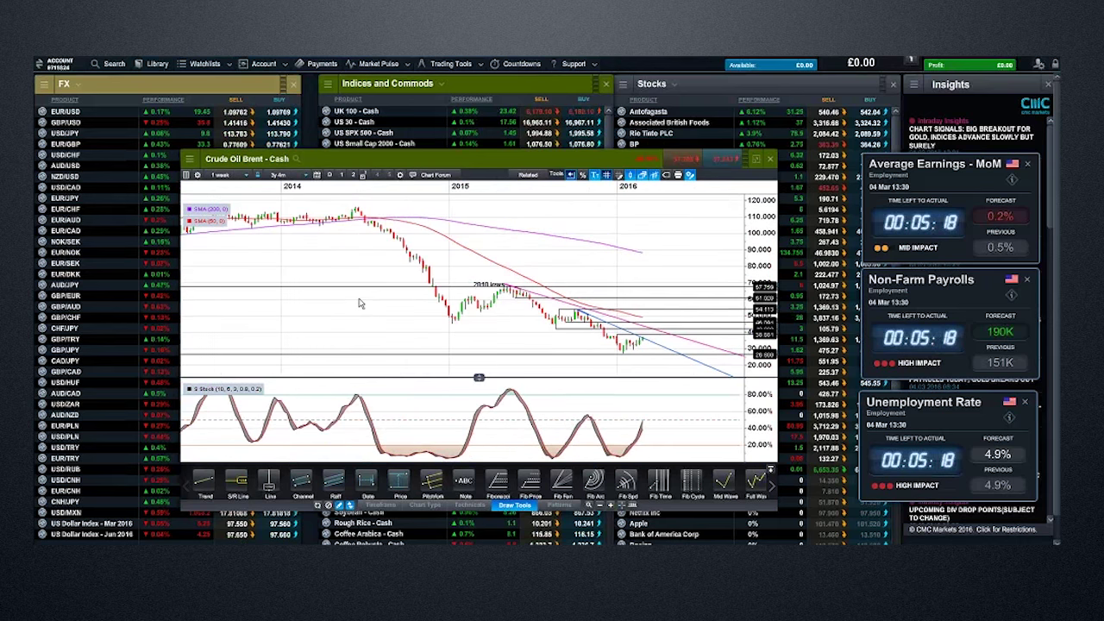
pyautogui.scroll(2, 362, 303)
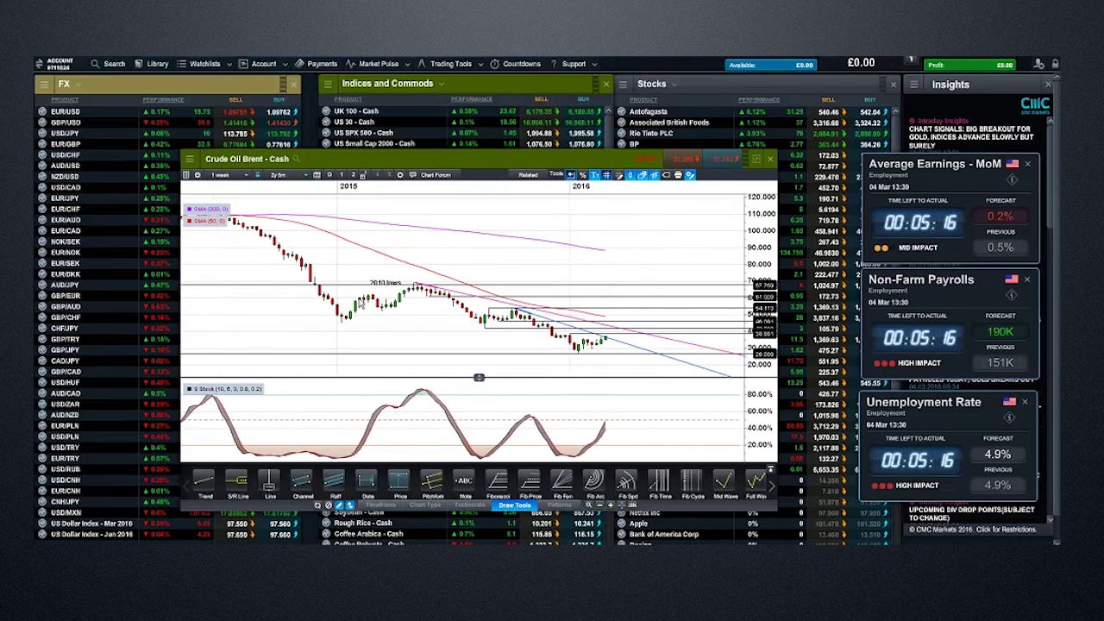
pyautogui.scroll(1, 398, 305)
pyautogui.scroll(-1, 299, 241)
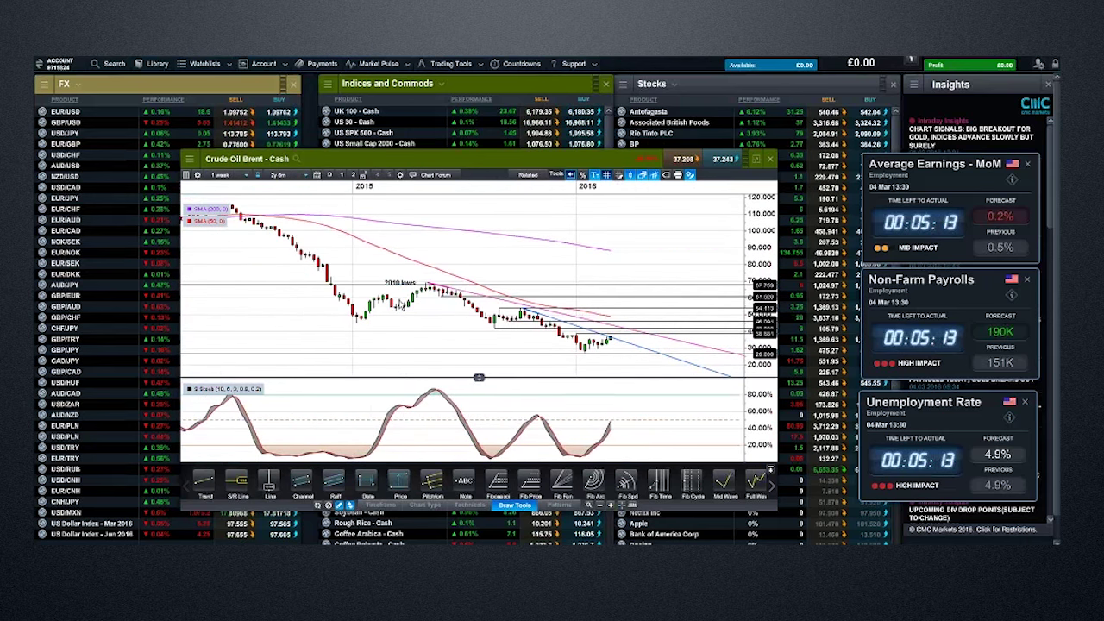
pyautogui.click(223, 175)
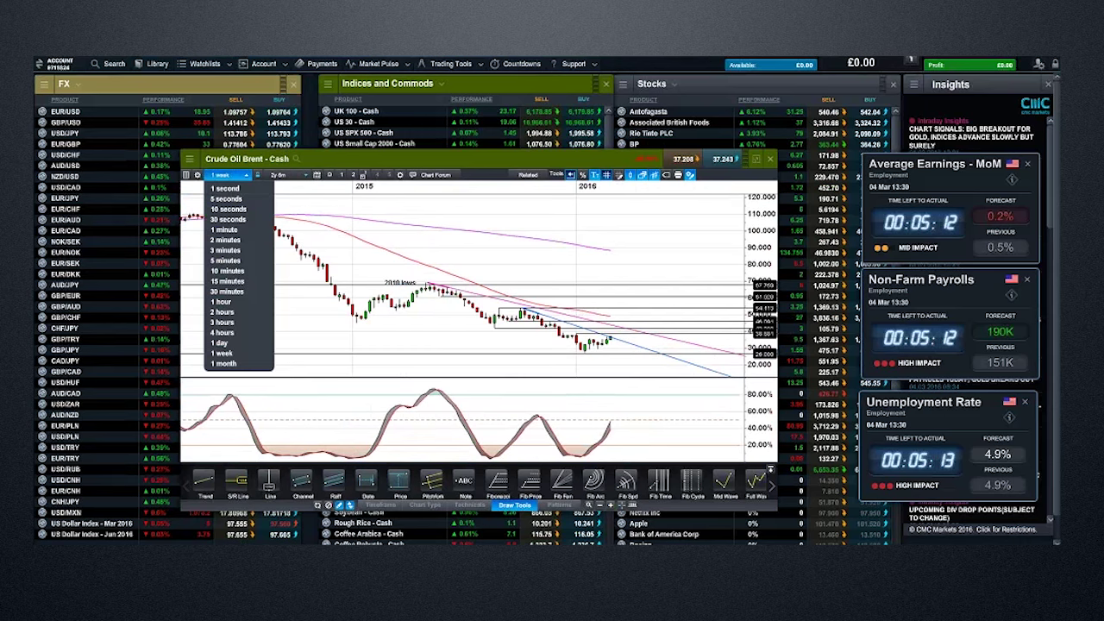
pyautogui.click(250, 345)
pyautogui.scroll(1, 394, 288)
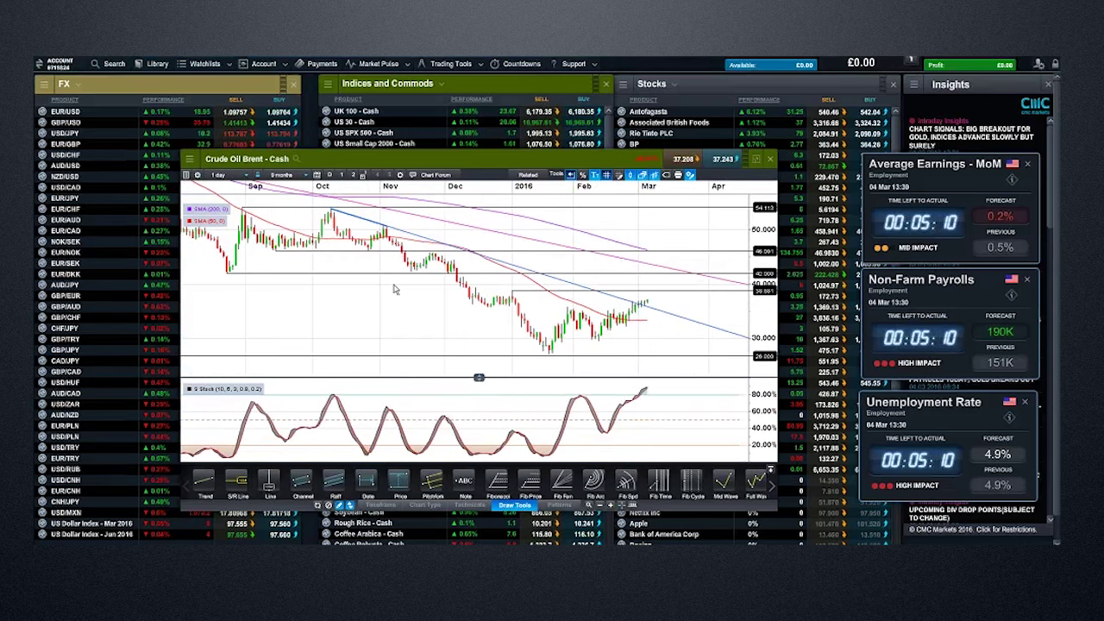
pyautogui.scroll(1, 394, 288)
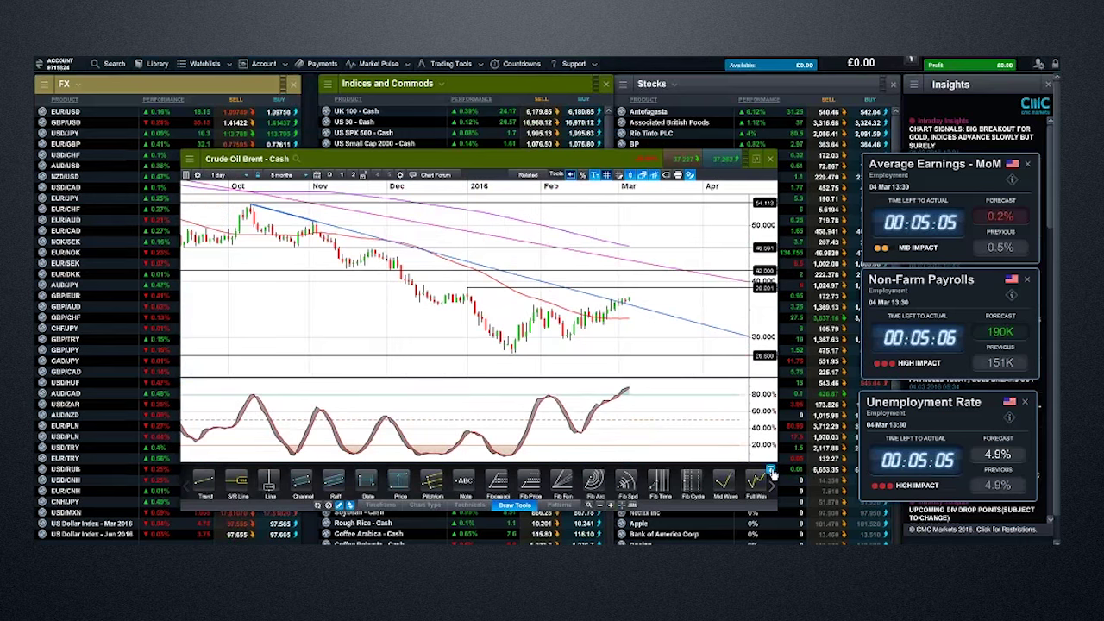
pyautogui.moveTo(397, 177); pyautogui.dragTo(345, 162)
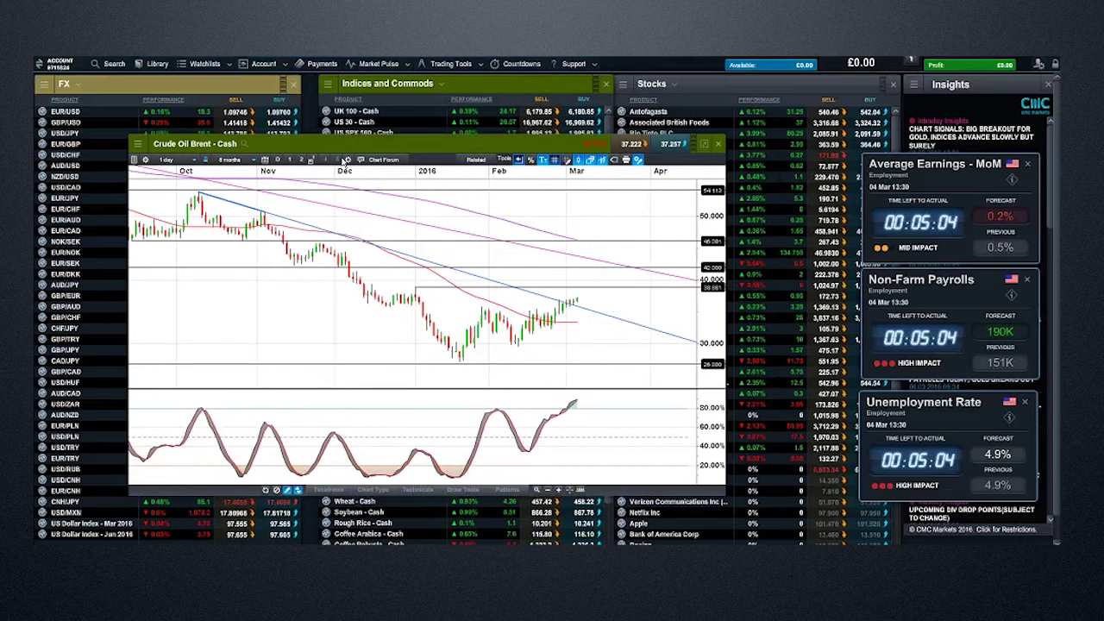
pyautogui.click(472, 287)
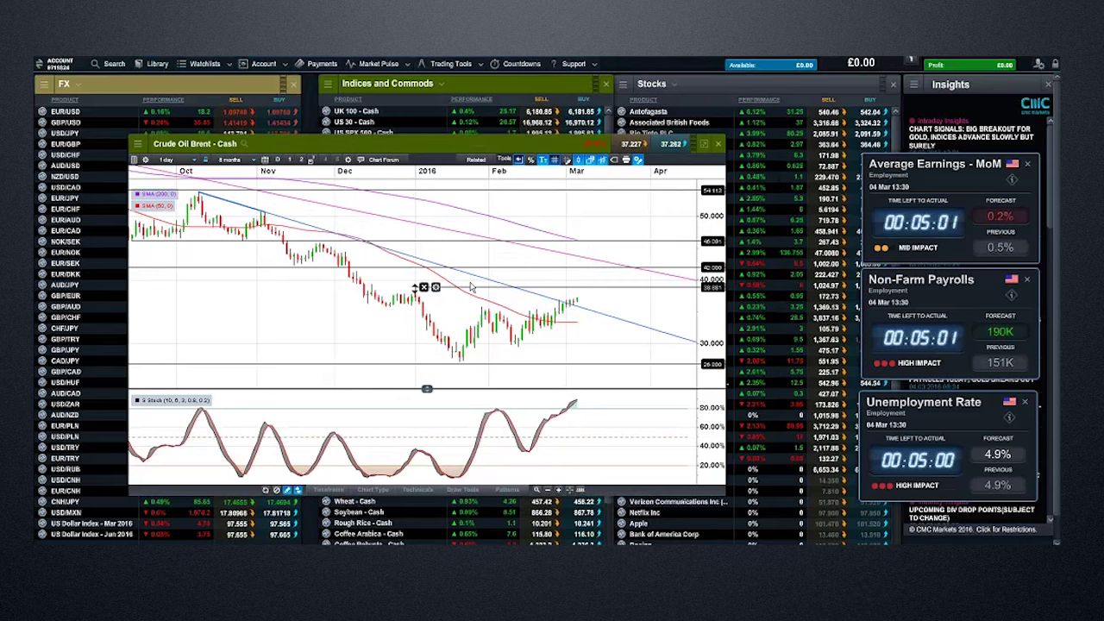
# Step: Replace the Crude Oil chart with the saved Gold – Cash chart, moved up-left and enlarged
pyautogui.click(721, 145)
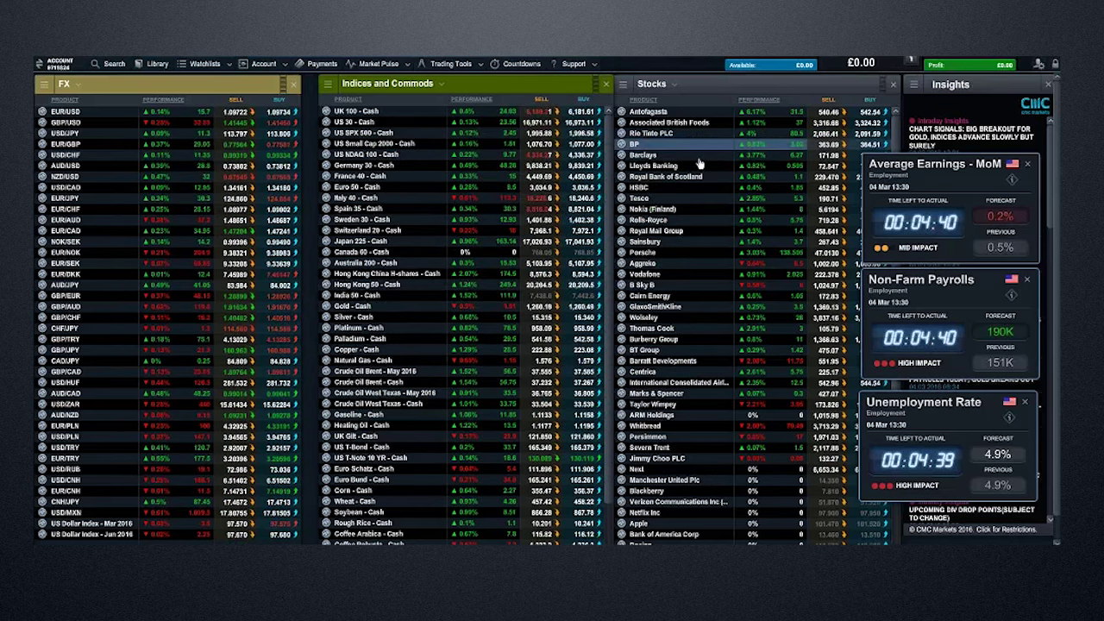
pyautogui.click(323, 315)
pyautogui.rightClick(323, 314)
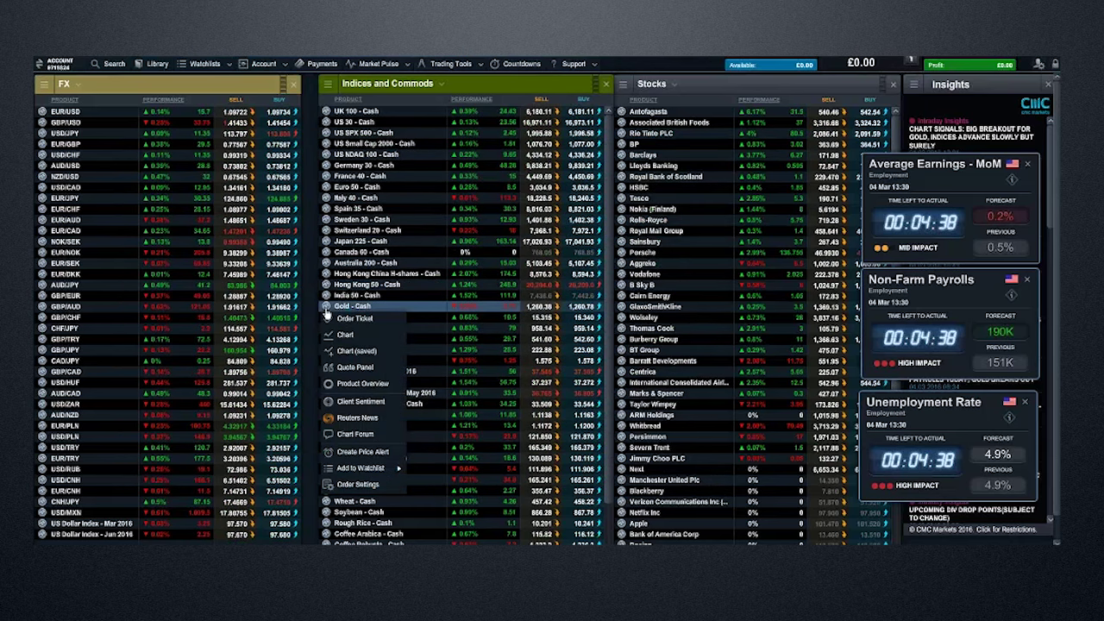
pyautogui.click(337, 354)
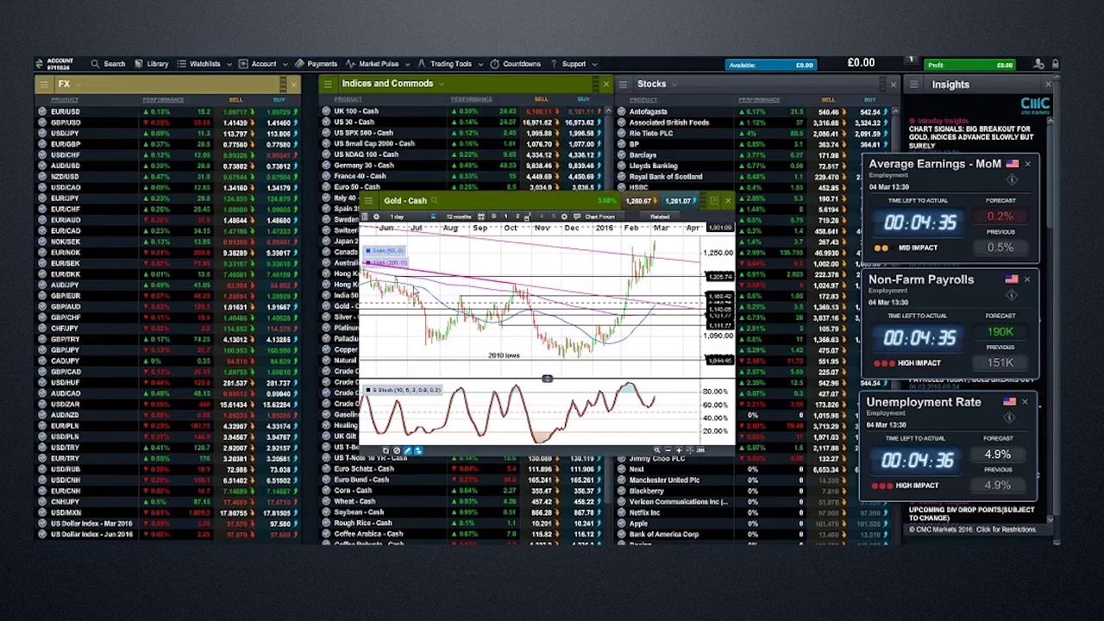
pyautogui.moveTo(480, 200); pyautogui.dragTo(280, 151)
pyautogui.moveTo(533, 404); pyautogui.dragTo(829, 509)
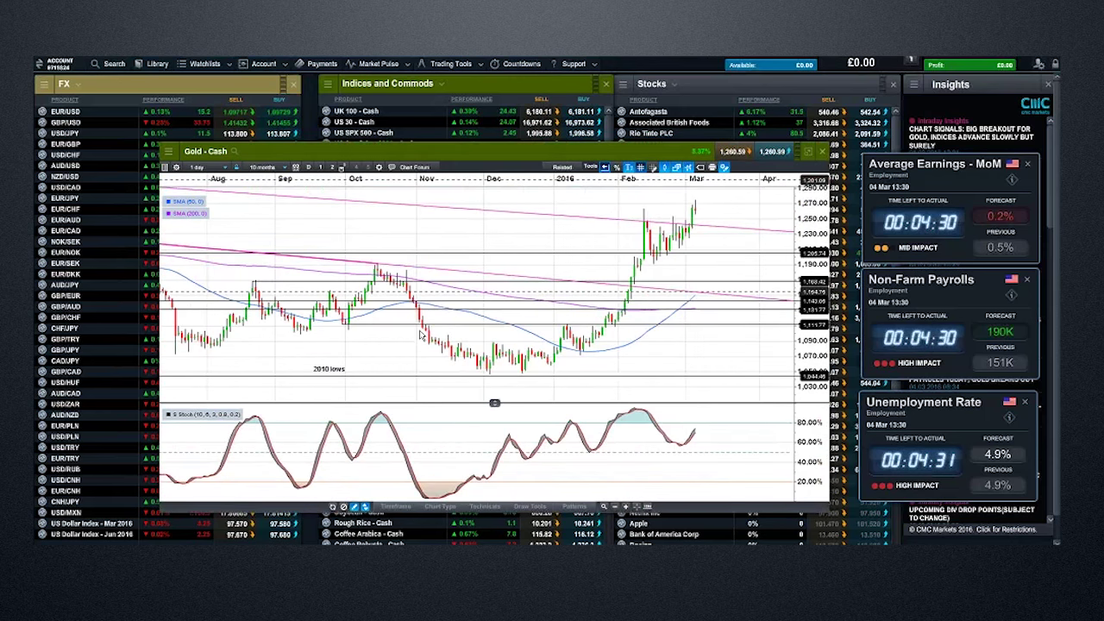
# Step: Switch the Gold – Cash chart to 1 week candles reaching back to 2013
pyautogui.scroll(-1, 420, 335)
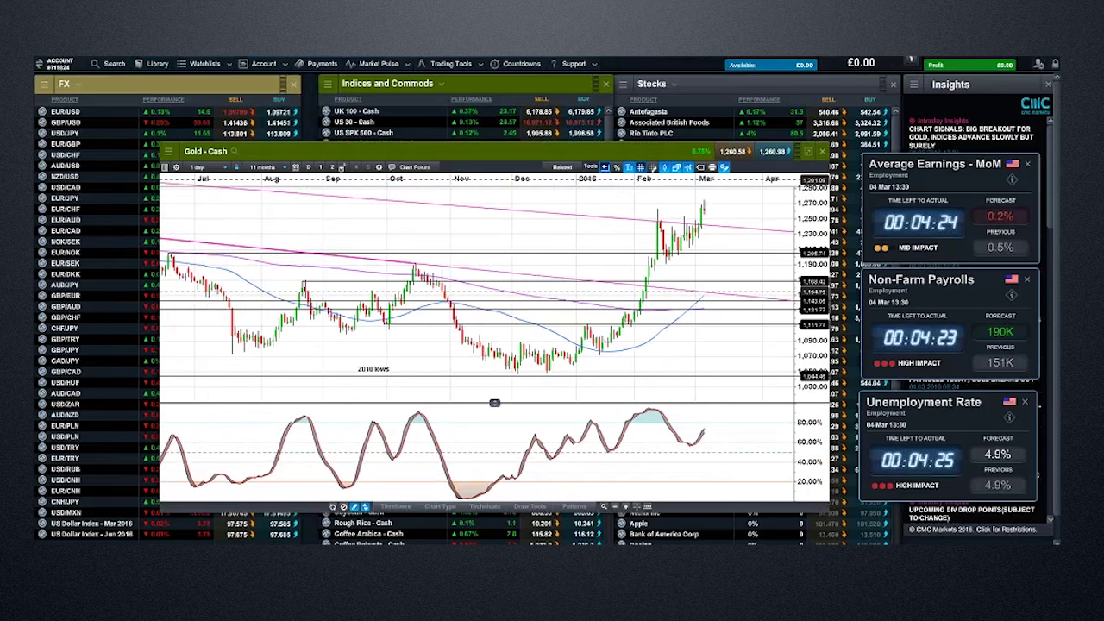
pyautogui.click(226, 166)
pyautogui.click(212, 343)
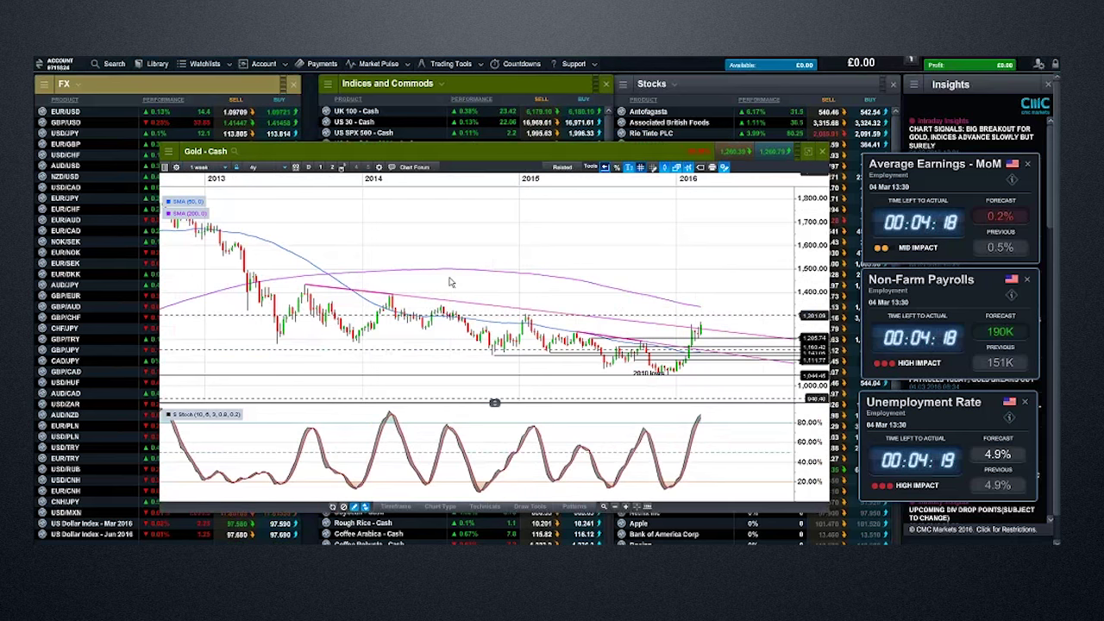
# Step: Set the Gold – Cash chart interval to 1 day
pyautogui.click(216, 168)
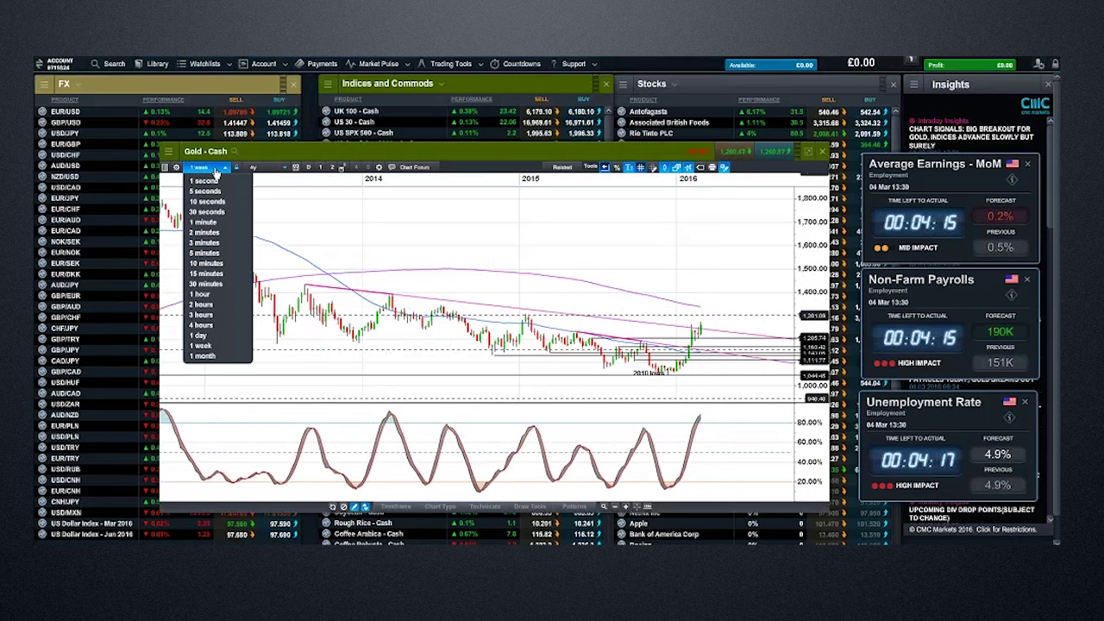
pyautogui.click(212, 338)
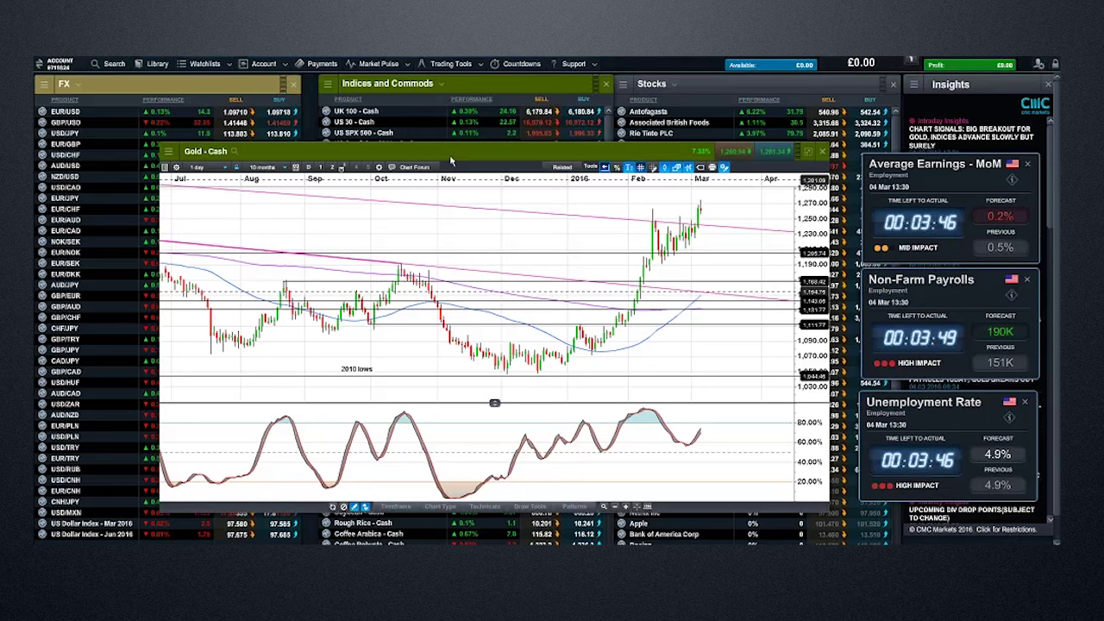
# Step: Shift the Gold chart window slightly to the left
pyautogui.moveTo(448, 155); pyautogui.dragTo(398, 149)
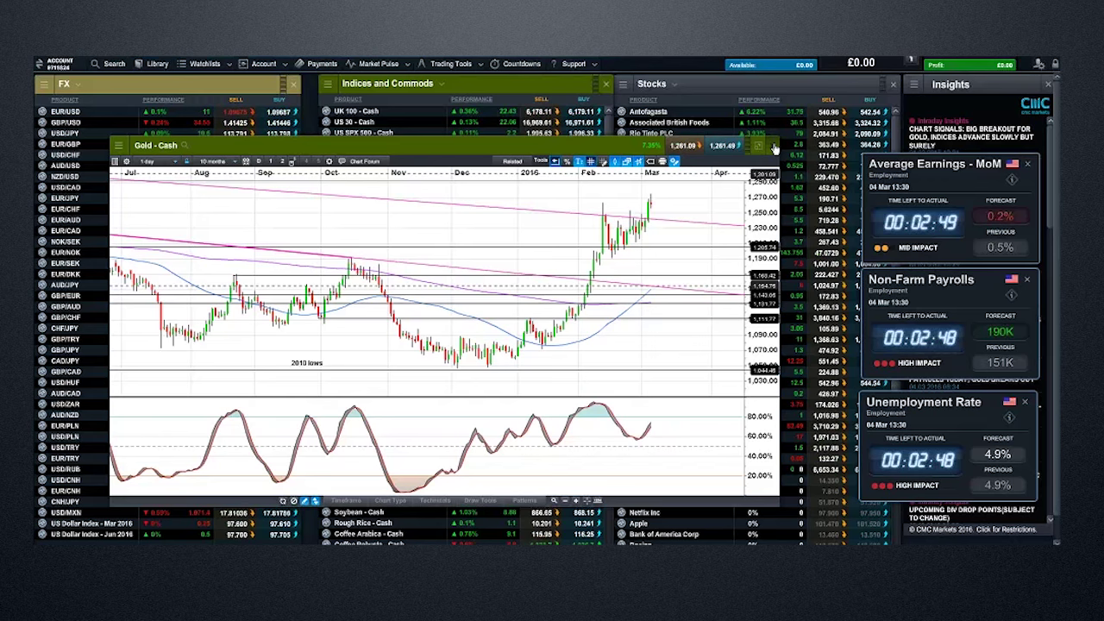
# Step: Close the Gold chart and open an enlarged saved GBP/USD chart over the FX list
pyautogui.click(775, 147)
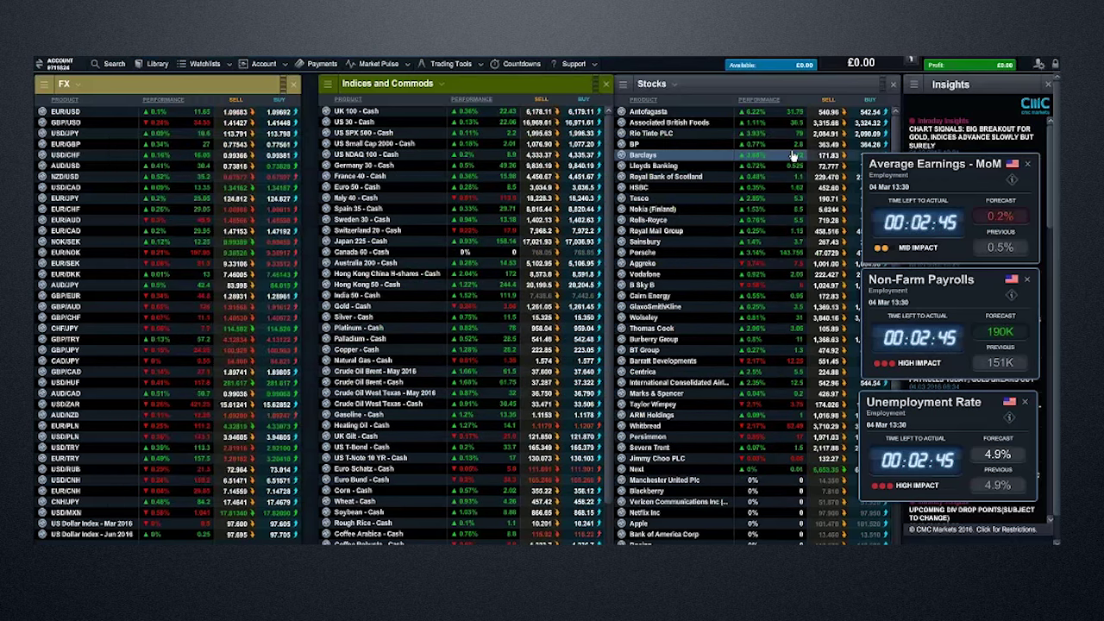
pyautogui.click(42, 123)
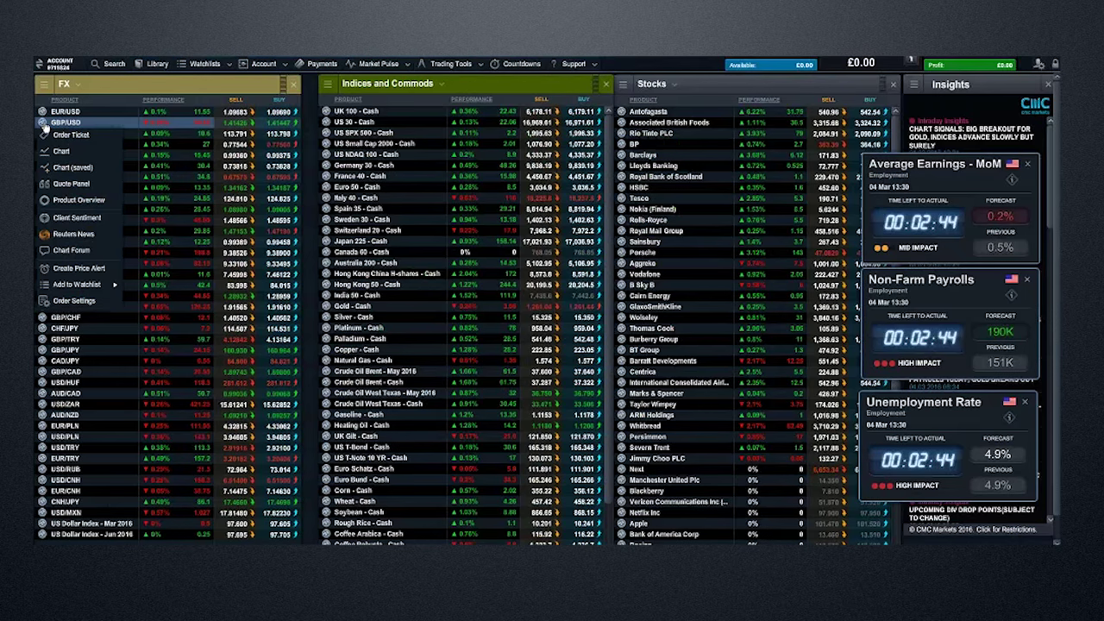
pyautogui.click(59, 168)
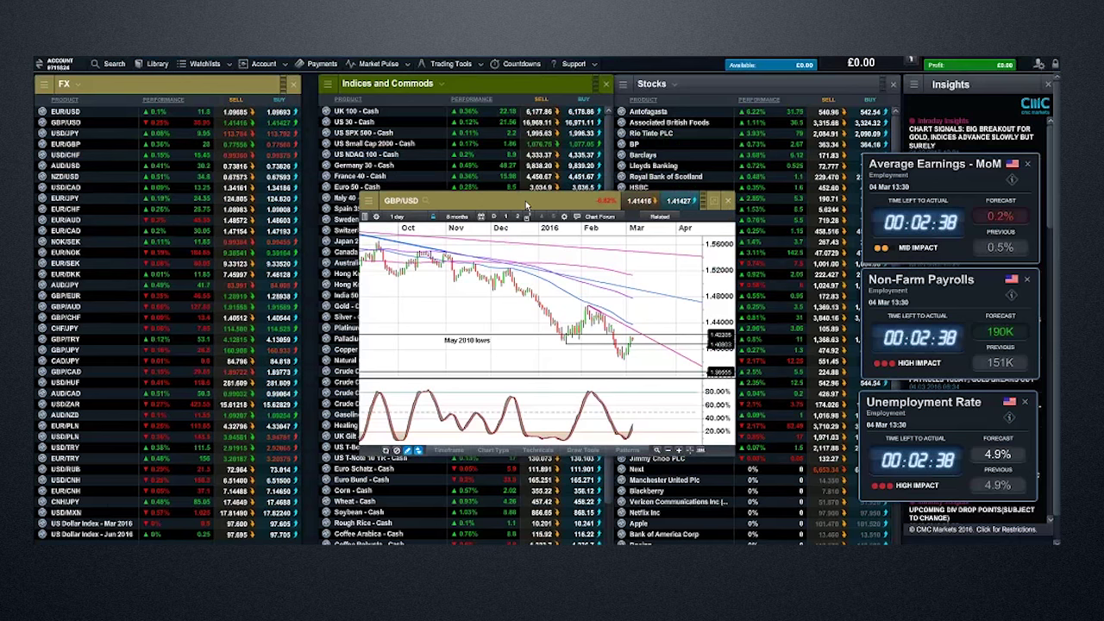
pyautogui.moveTo(729, 205); pyautogui.dragTo(551, 169)
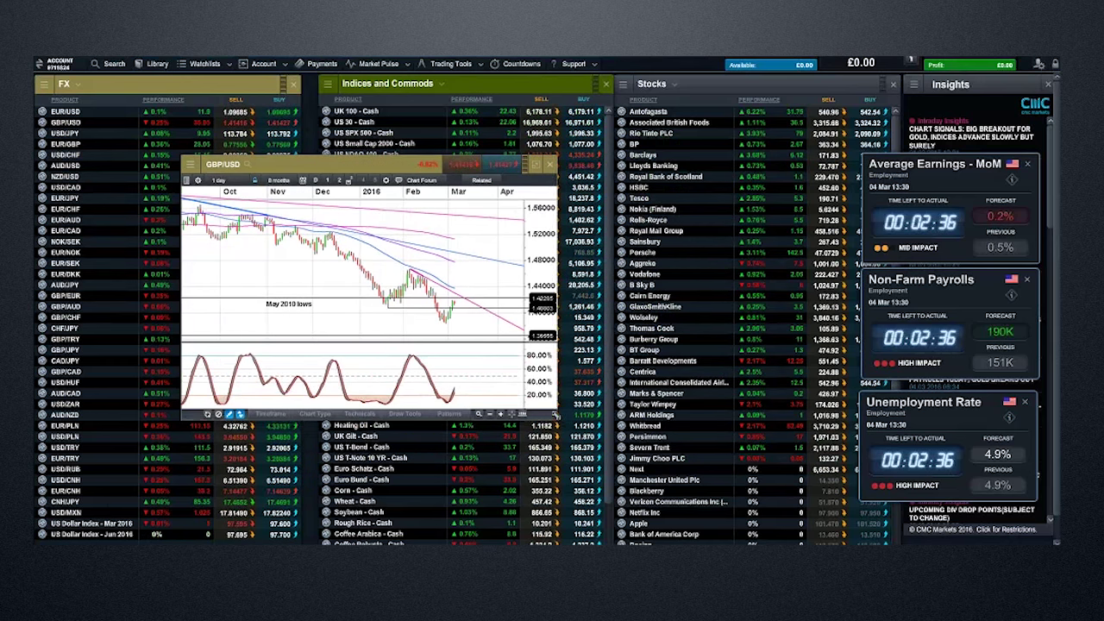
pyautogui.moveTo(558, 421); pyautogui.dragTo(800, 509)
pyautogui.moveTo(486, 164); pyautogui.dragTo(410, 135)
pyautogui.scroll(2, 409, 246)
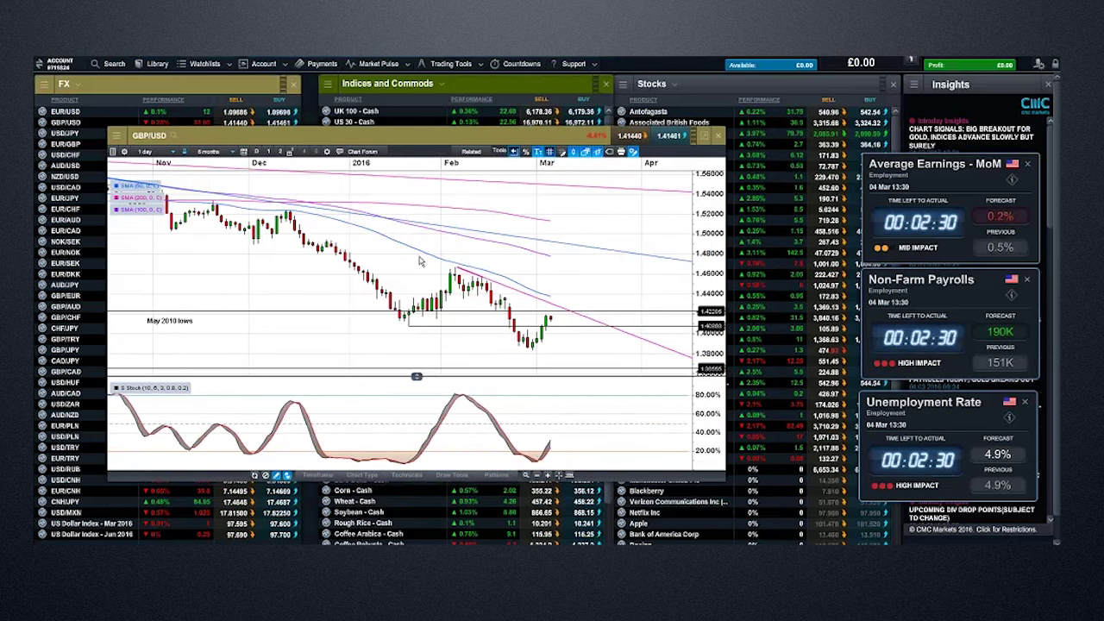
# Step: View GBP/USD on 4-hour candles, then return it to 1-day candles
pyautogui.click(154, 152)
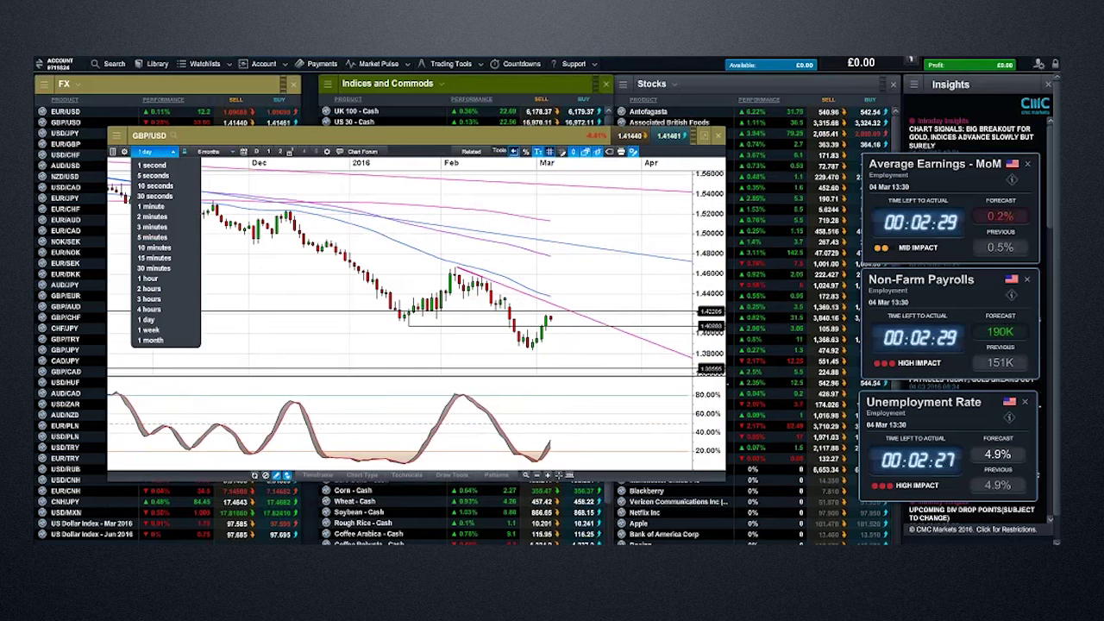
pyautogui.click(151, 309)
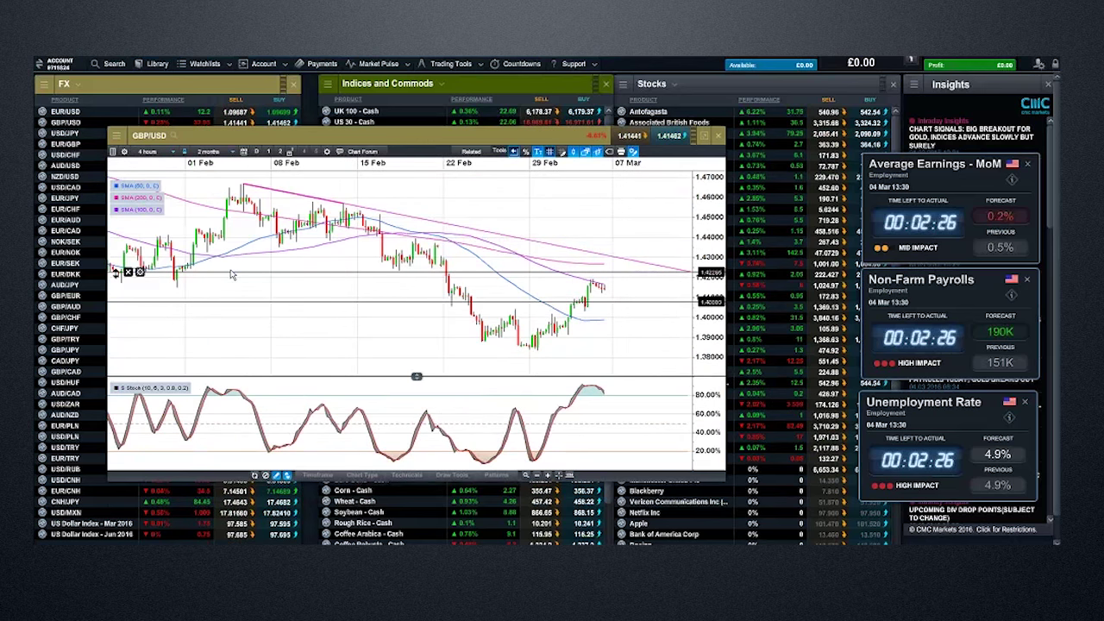
pyautogui.click(152, 152)
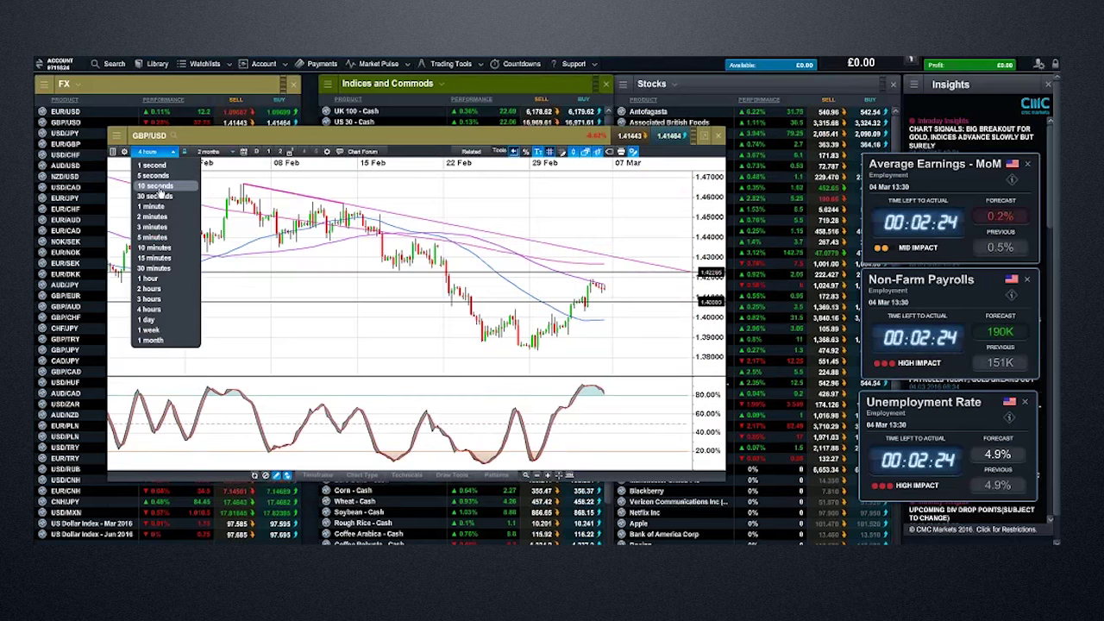
pyautogui.click(166, 321)
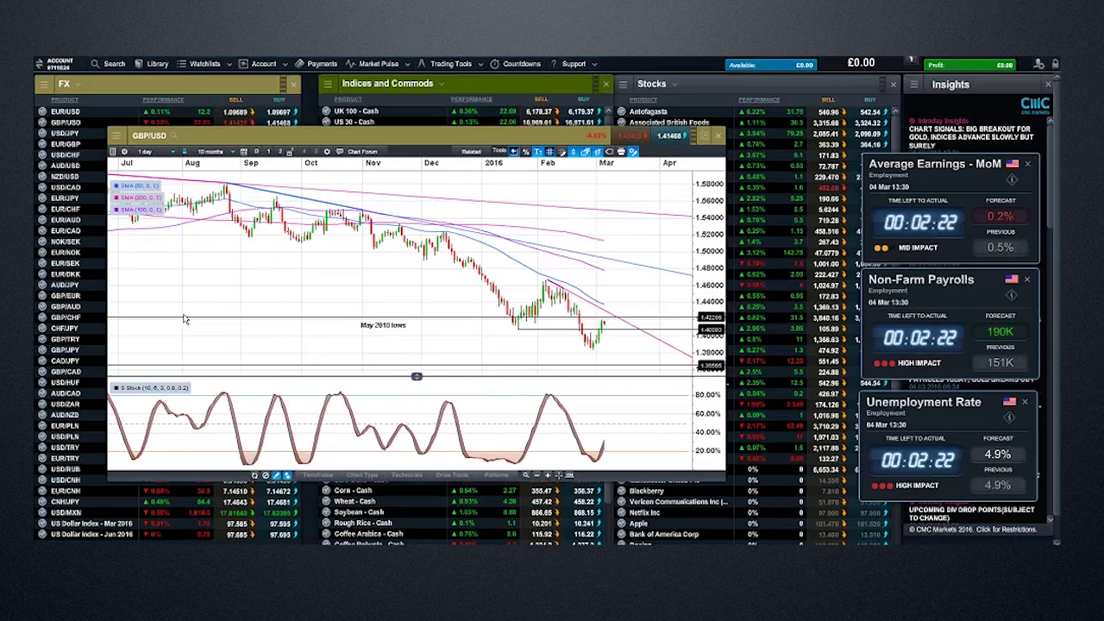
pyautogui.moveTo(338, 330)
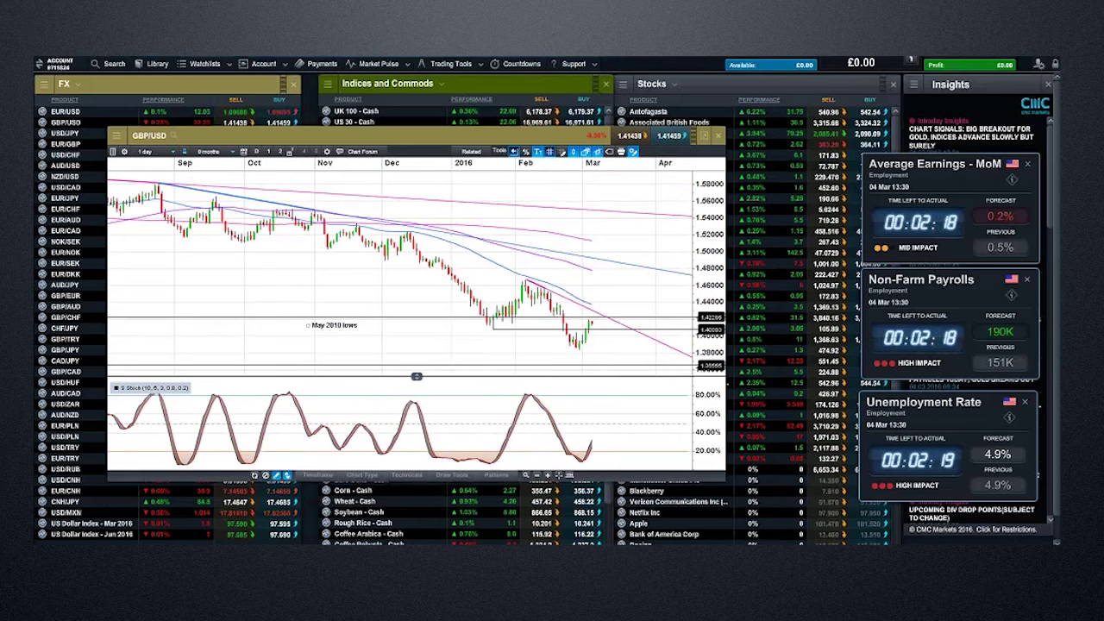
# Step: Reposition the GBP/USD chart, zoom it to 6 months, then close it with Escape
pyautogui.moveTo(409, 134); pyautogui.dragTo(436, 147)
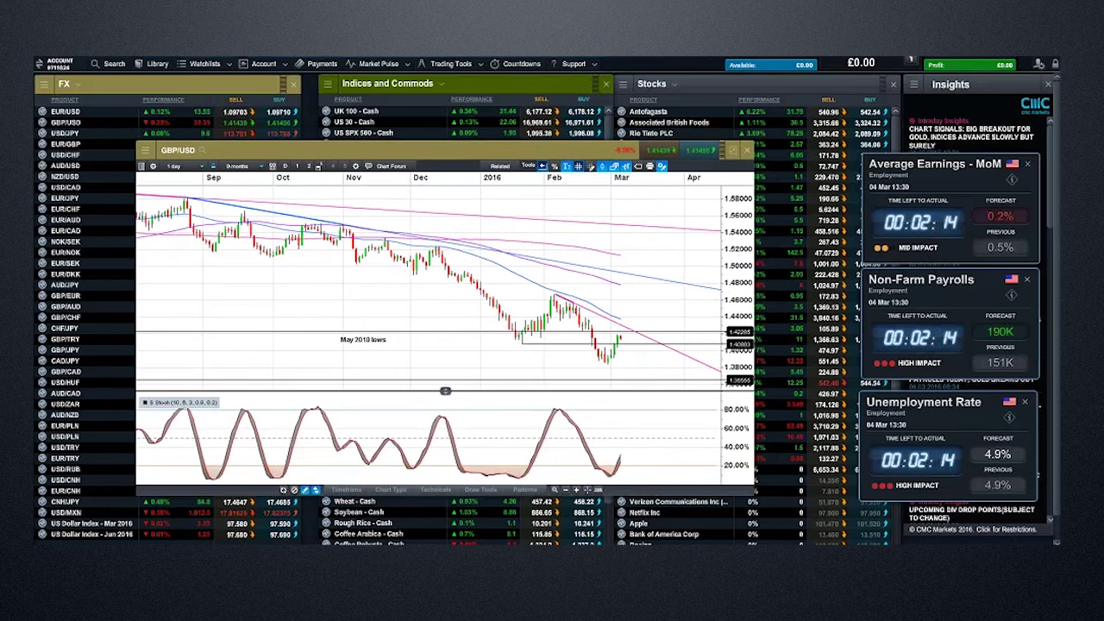
pyautogui.moveTo(424, 161); pyautogui.dragTo(415, 144)
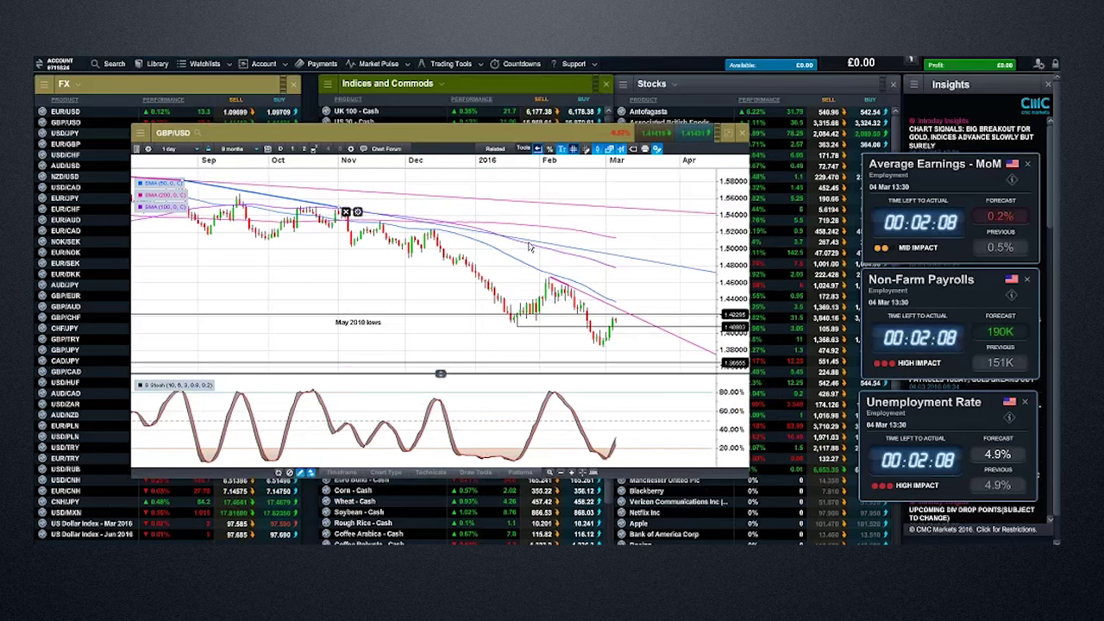
pyautogui.scroll(3, 553, 344)
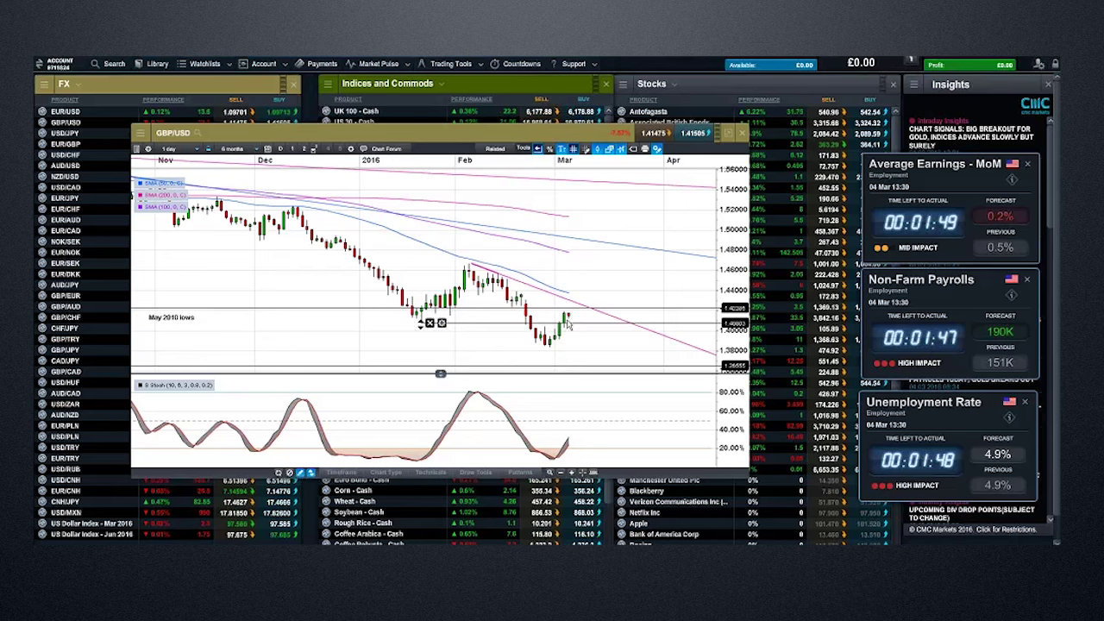
pyautogui.moveTo(568, 318)
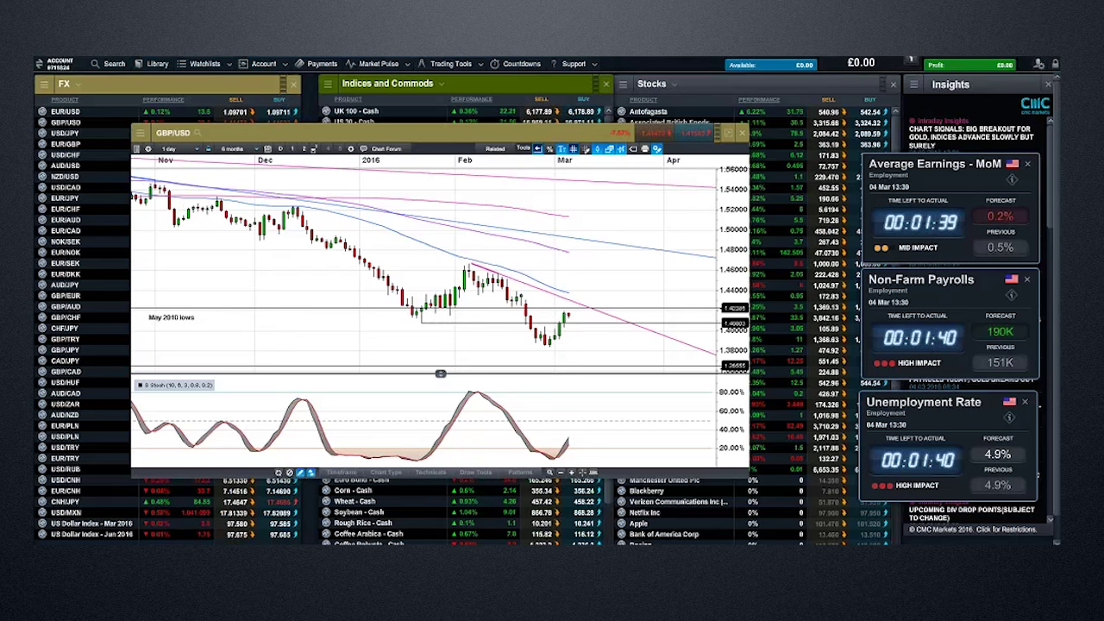
pyautogui.press('Escape')
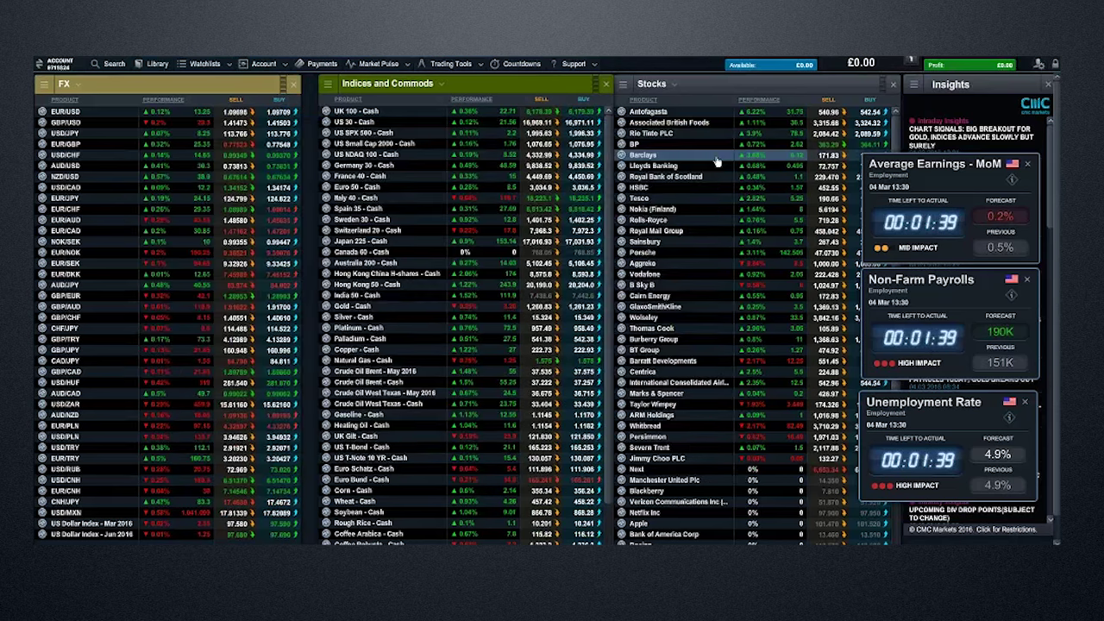
pyautogui.rightClick(65, 112)
pyautogui.click(73, 158)
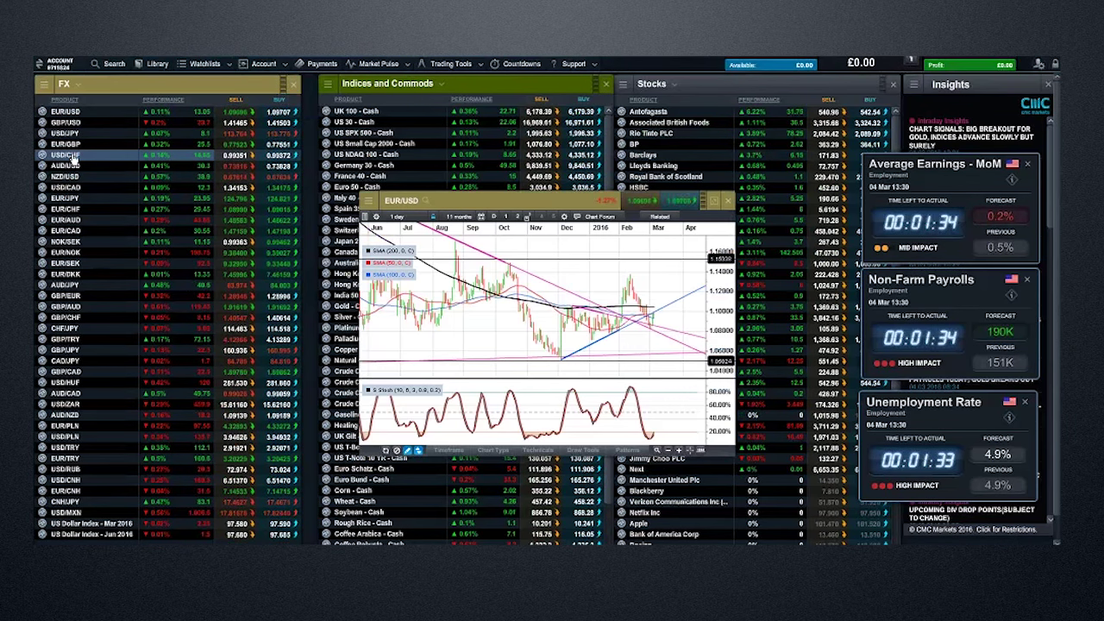
pyautogui.moveTo(547, 216); pyautogui.dragTo(295, 156)
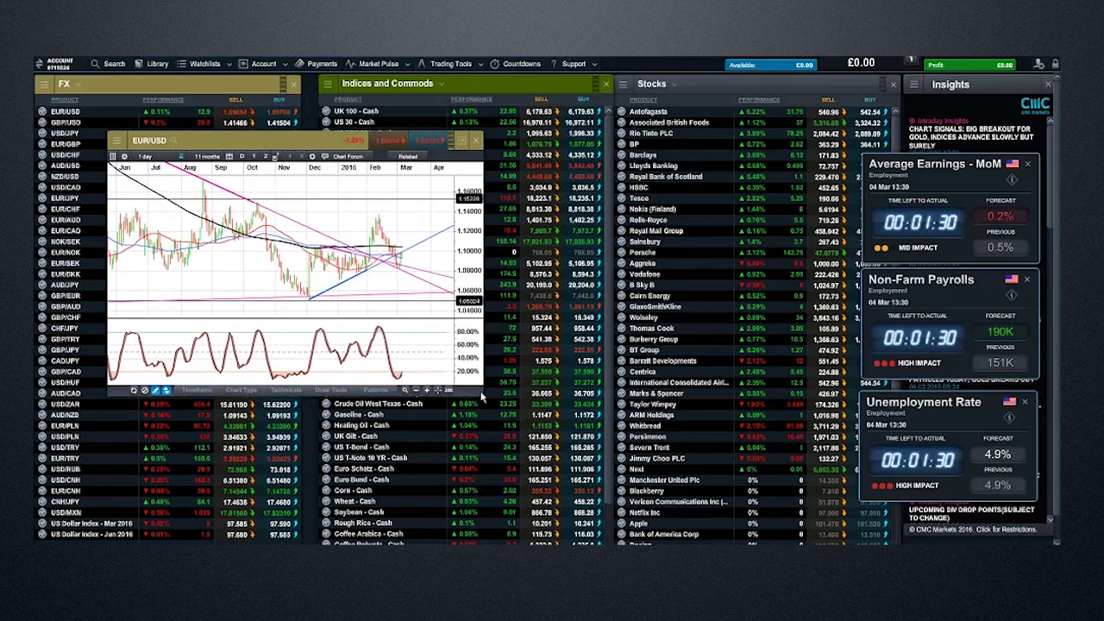
pyautogui.moveTo(482, 397); pyautogui.dragTo(684, 446)
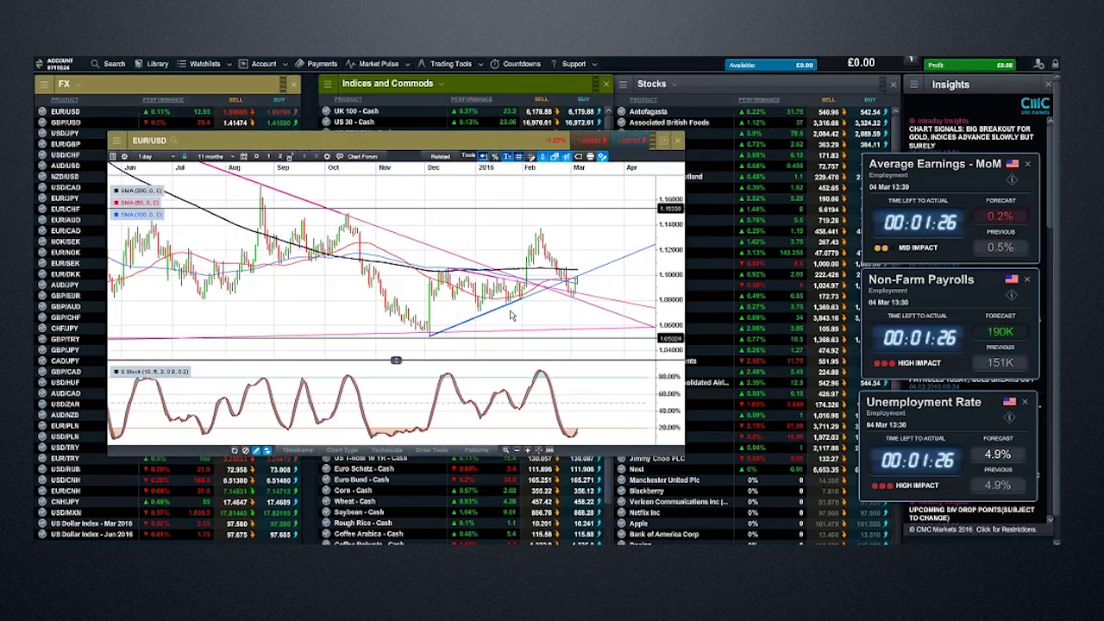
pyautogui.scroll(1, 509, 312)
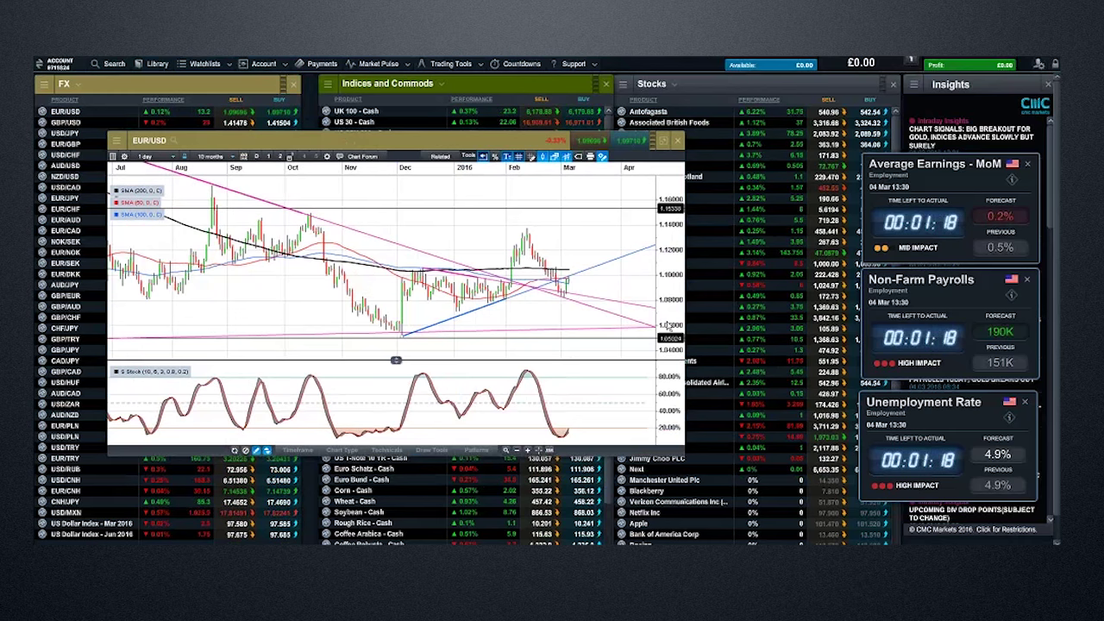
pyautogui.scroll(3, 570, 326)
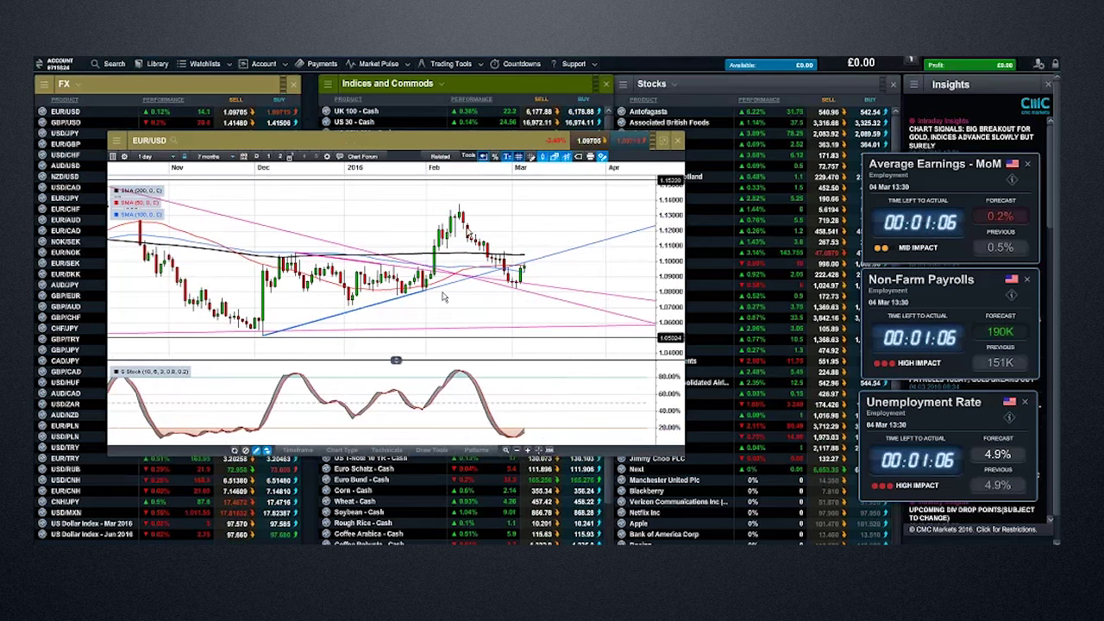
pyautogui.moveTo(500, 148); pyautogui.dragTo(545, 180)
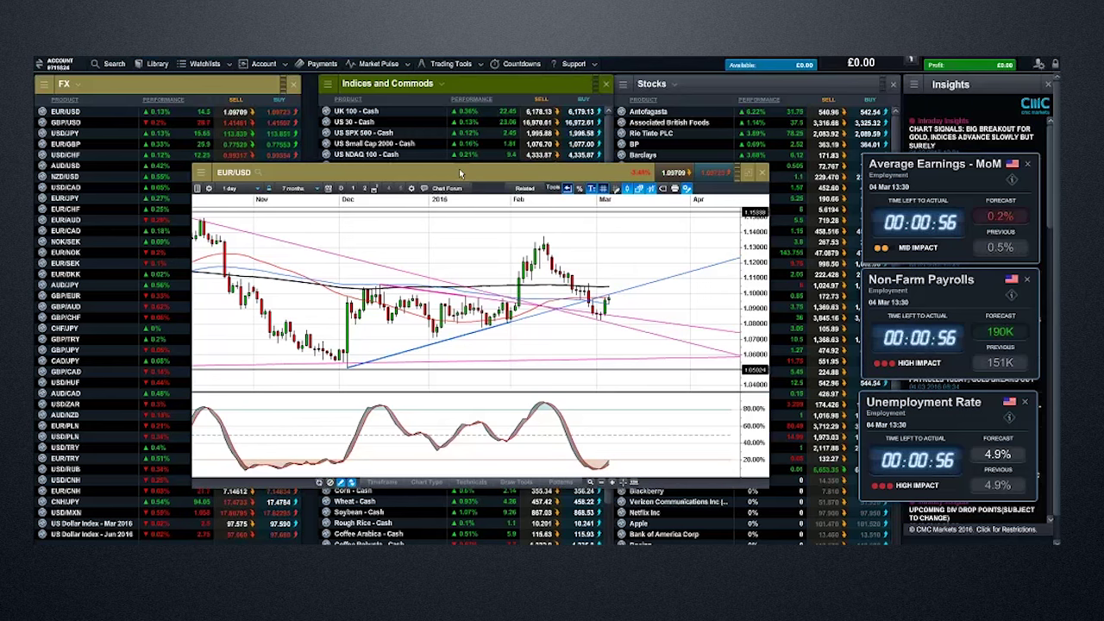
pyautogui.moveTo(459, 173); pyautogui.dragTo(441, 174)
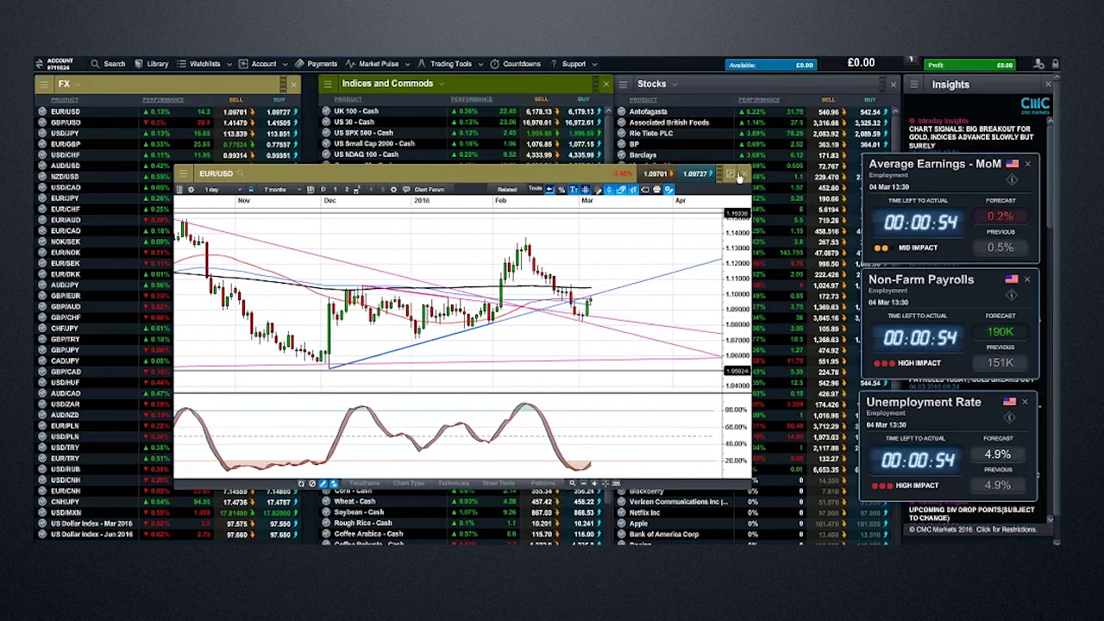
pyautogui.click(744, 173)
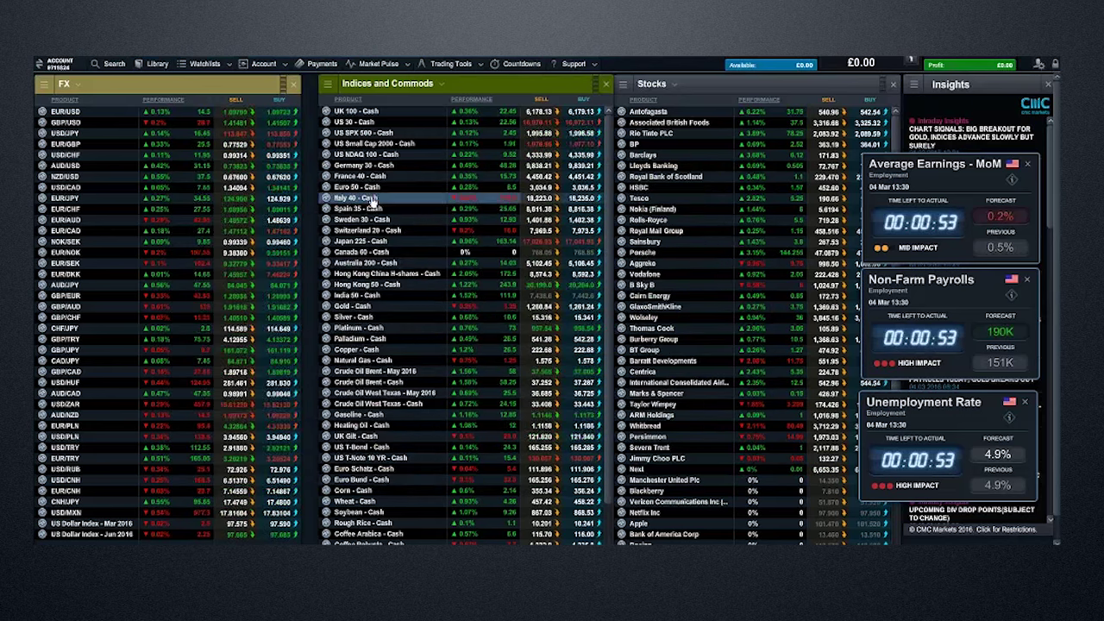
# Step: Open a USD/JPY chart set to 5-minute candles
pyautogui.click(41, 156)
pyautogui.click(73, 192)
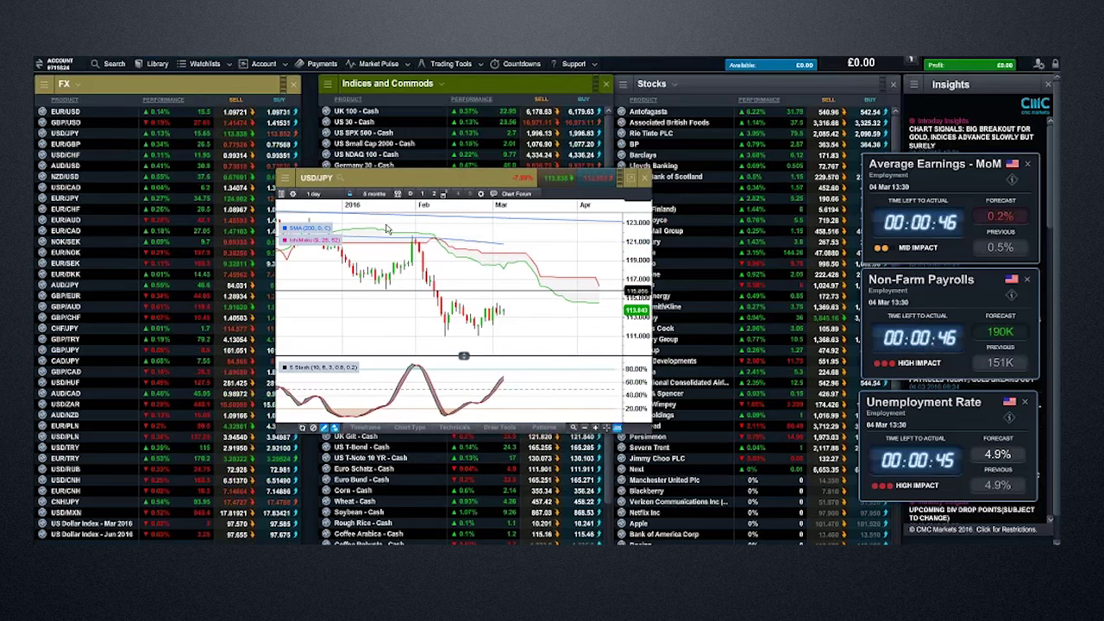
pyautogui.click(314, 193)
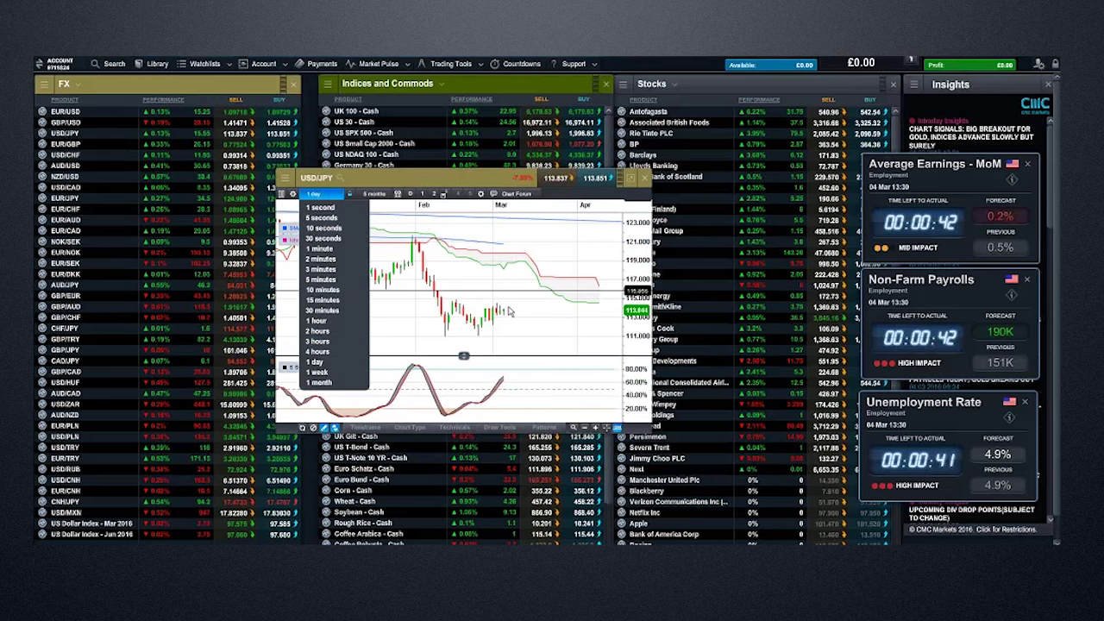
pyautogui.click(331, 280)
# Step: Move and enlarge the USD/JPY chart window, zooming to the last 18 hours
pyautogui.moveTo(436, 186); pyautogui.dragTo(358, 136)
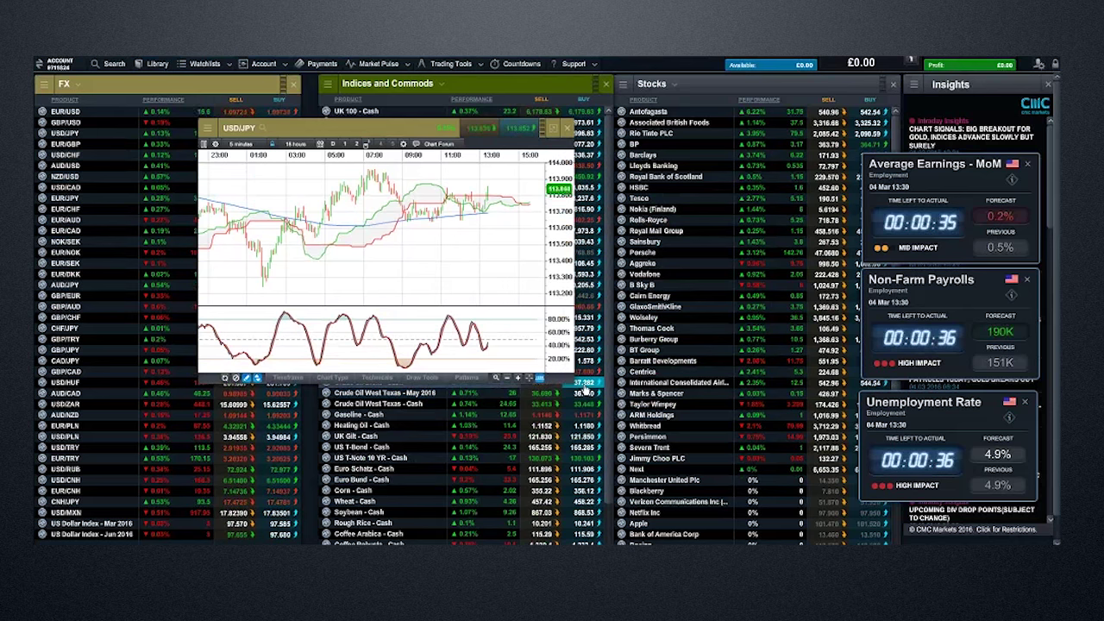
pyautogui.moveTo(573, 386); pyautogui.dragTo(633, 482)
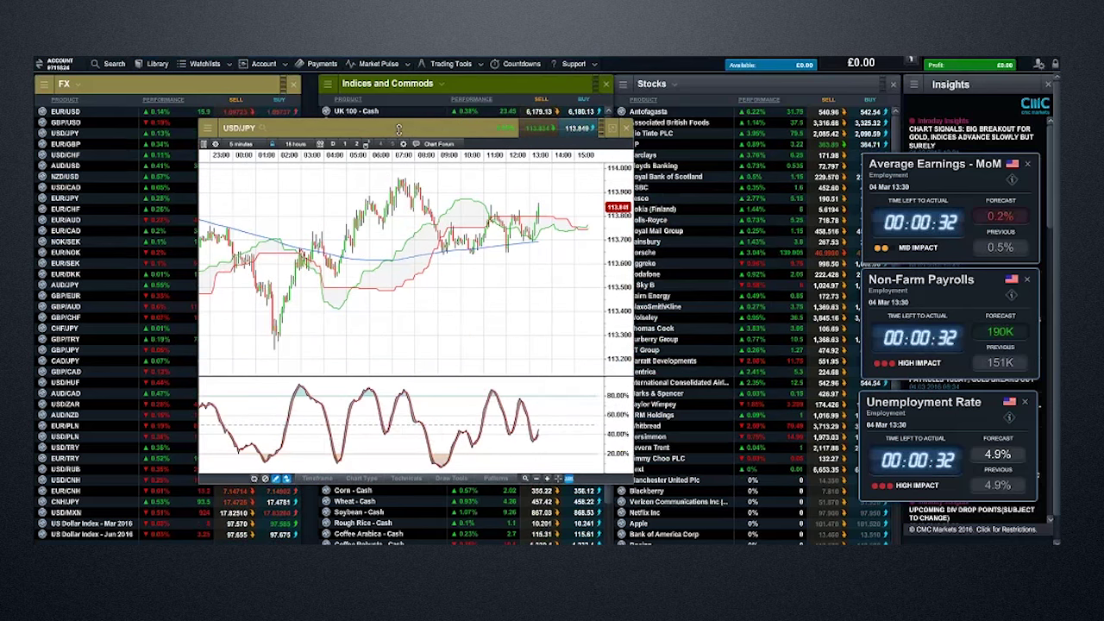
pyautogui.moveTo(410, 127); pyautogui.dragTo(346, 146)
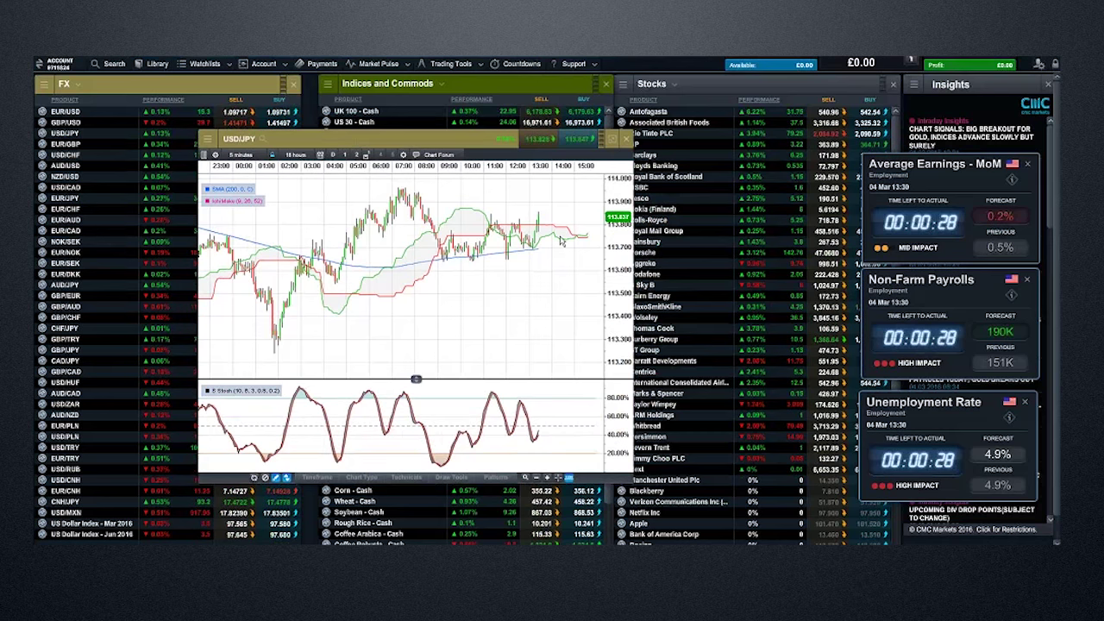
pyautogui.scroll(-4, 421, 219)
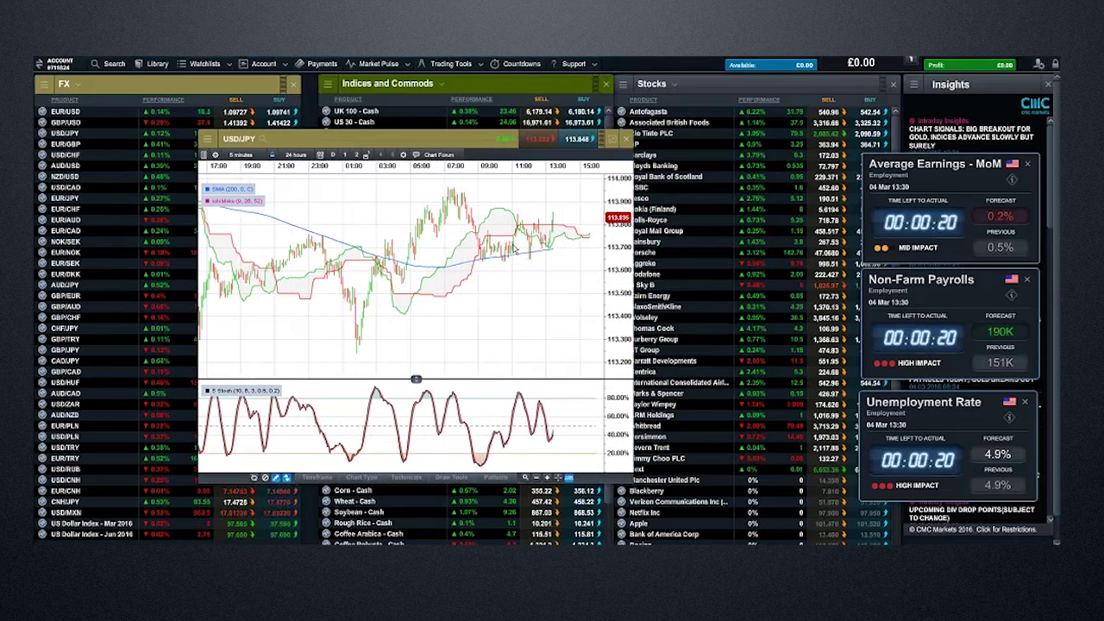
pyautogui.scroll(-2, 456, 253)
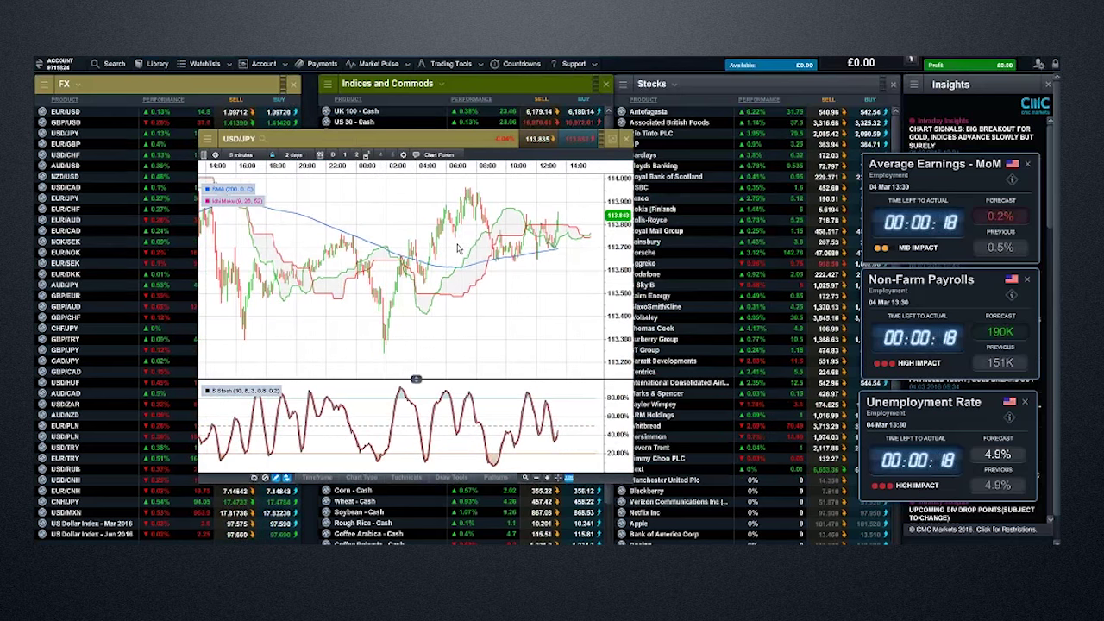
pyautogui.scroll(3, 458, 249)
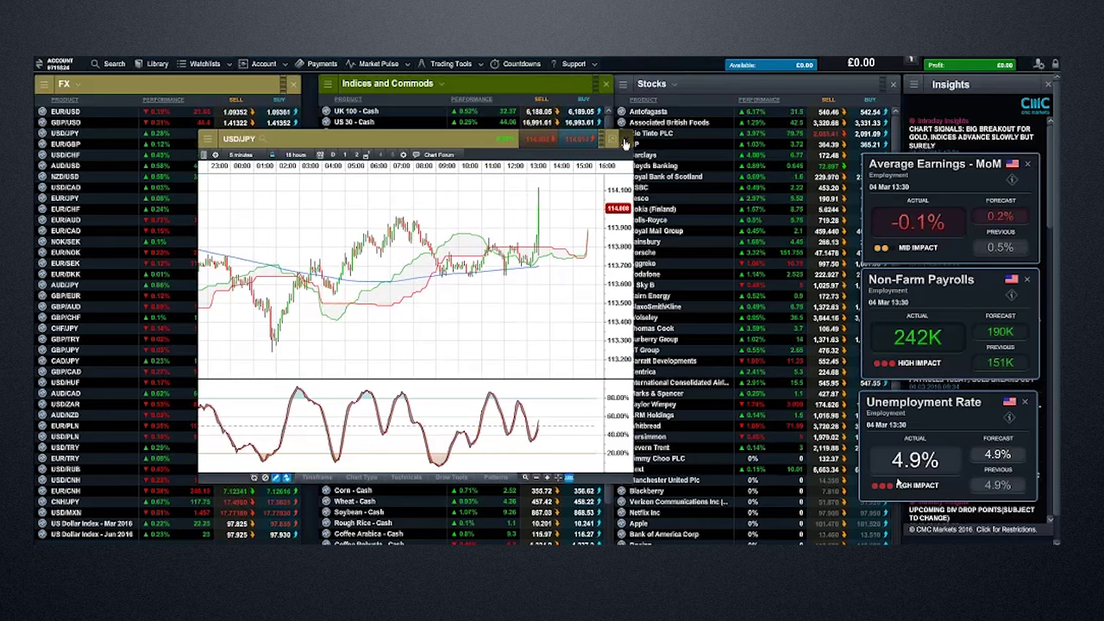
# Step: Open the saved EUR/USD chart on 4-hour candles, enlarge it, then close it
pyautogui.click(43, 111)
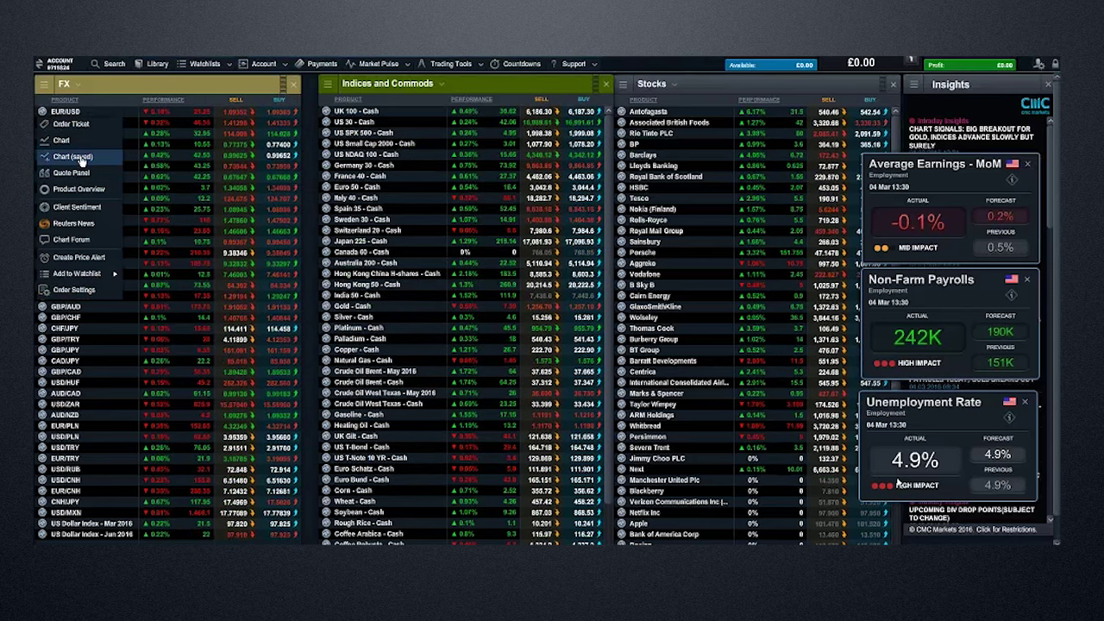
pyautogui.click(82, 161)
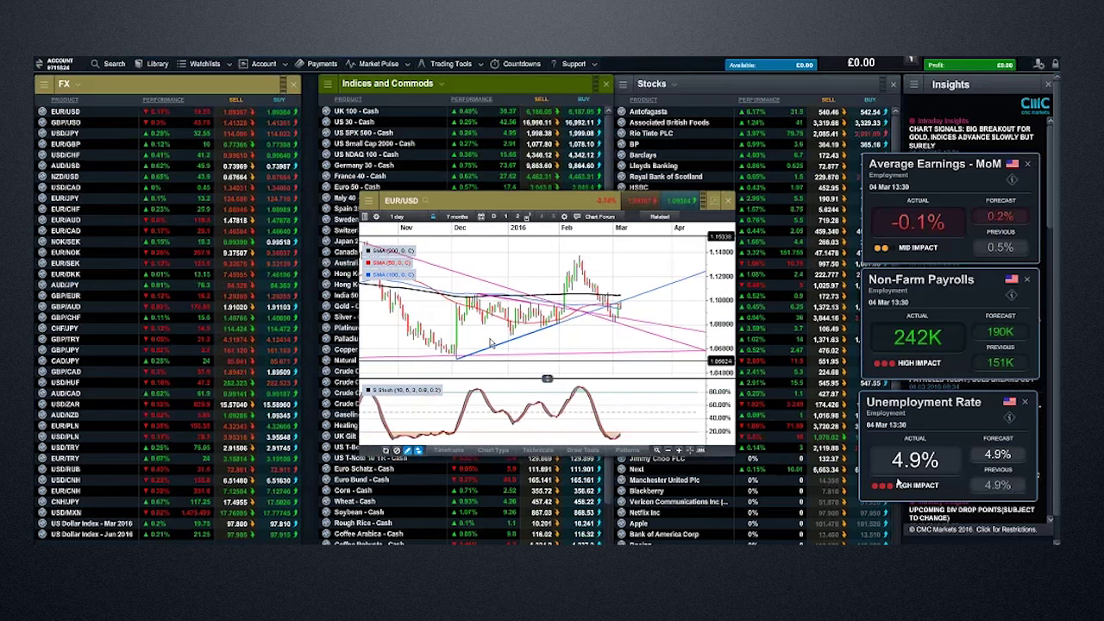
pyautogui.click(397, 216)
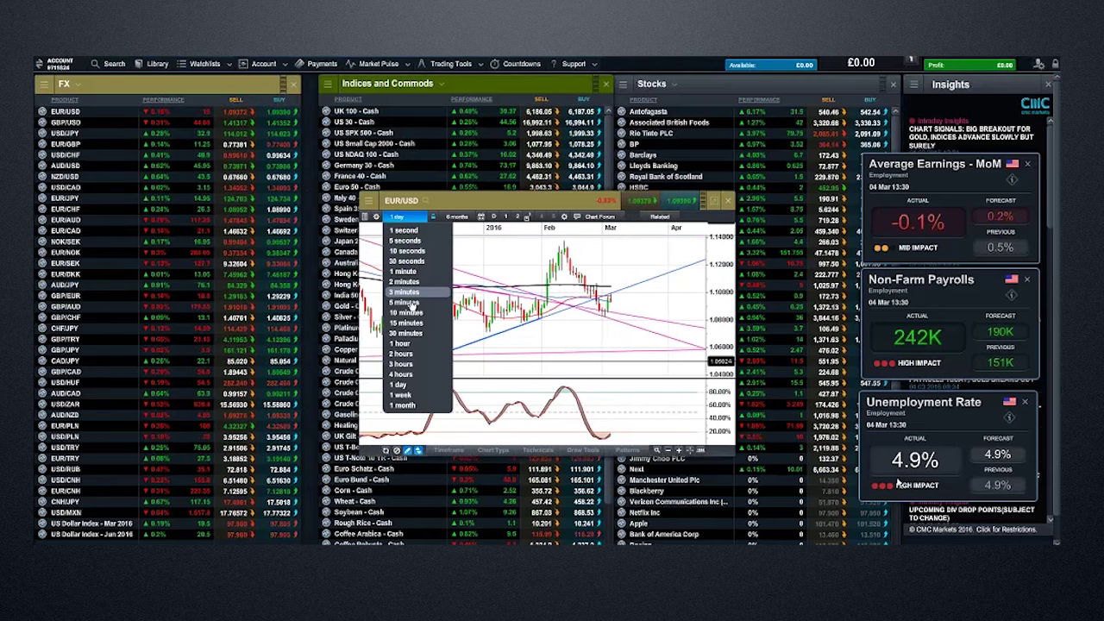
pyautogui.click(402, 374)
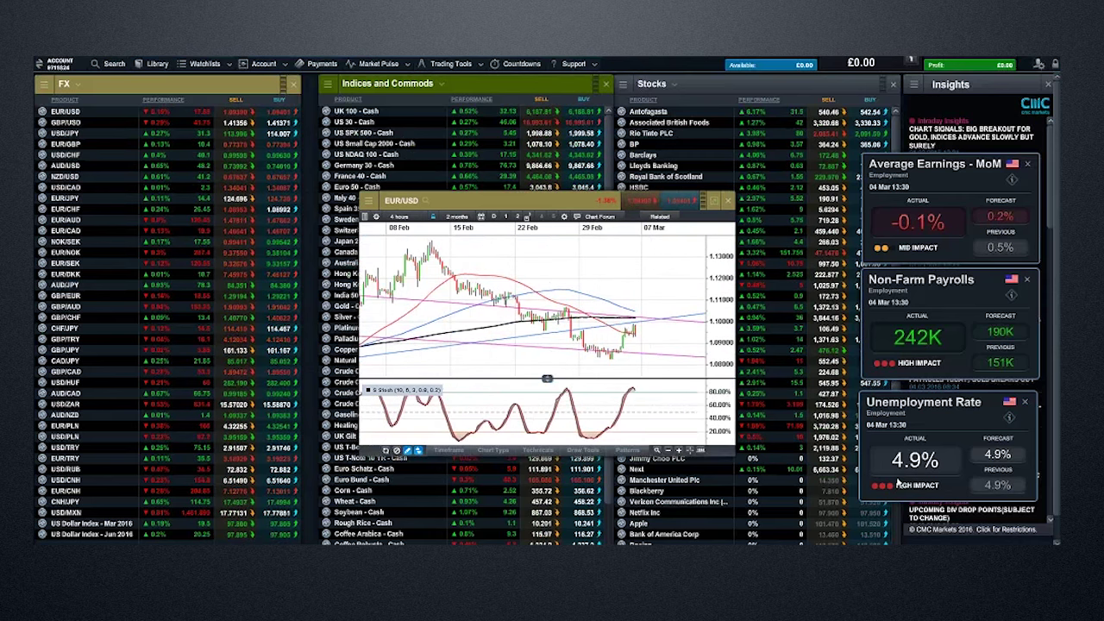
pyautogui.moveTo(564, 234); pyautogui.dragTo(351, 198)
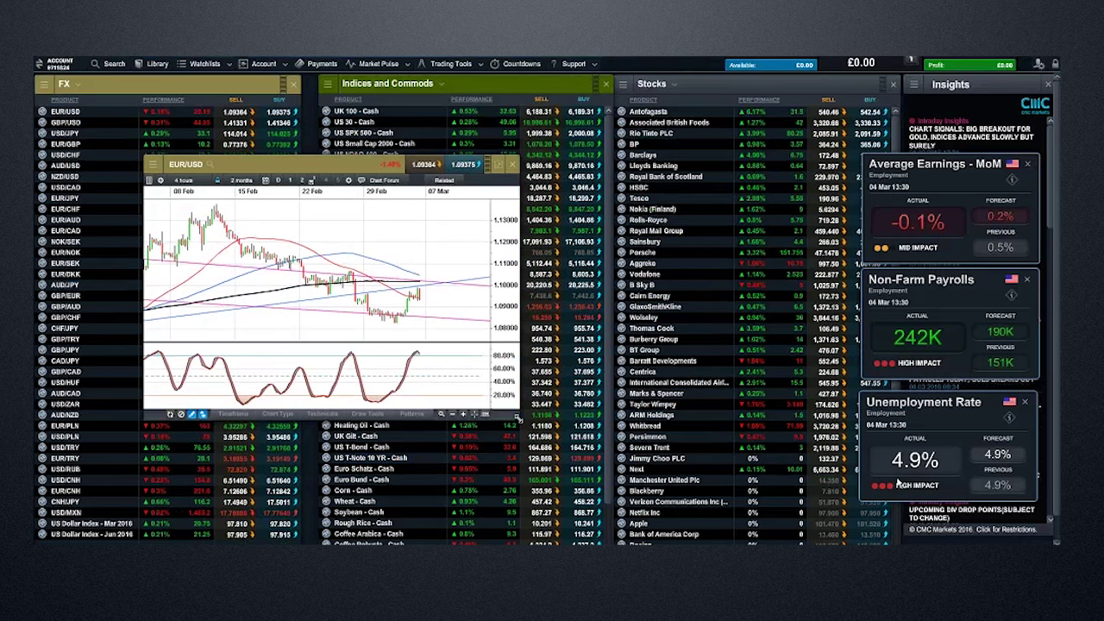
pyautogui.moveTo(519, 418); pyautogui.dragTo(813, 528)
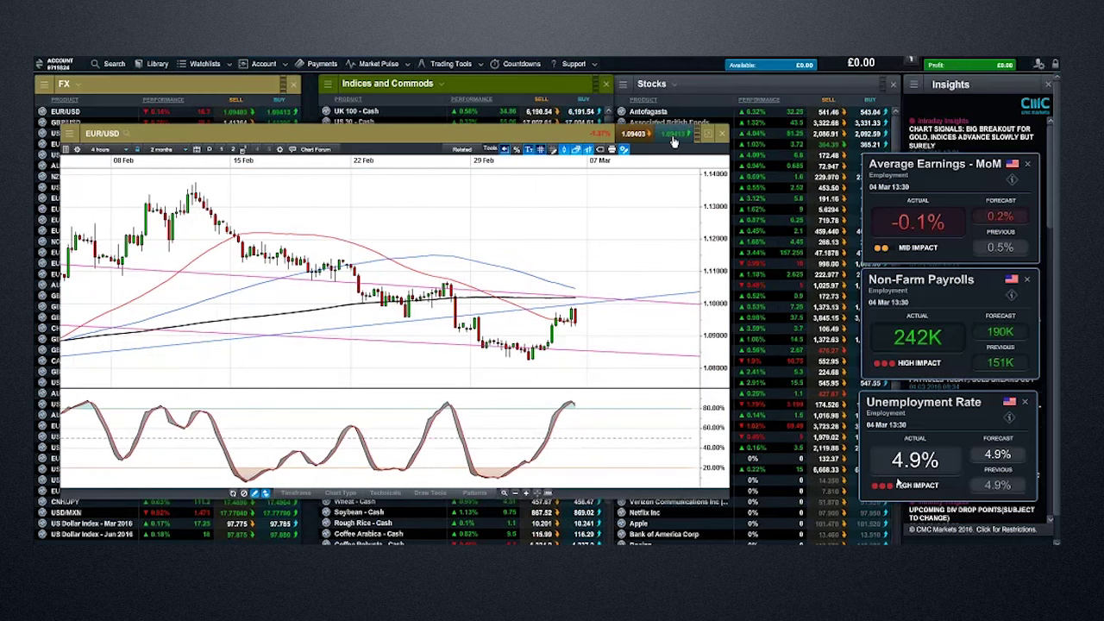
pyautogui.click(720, 138)
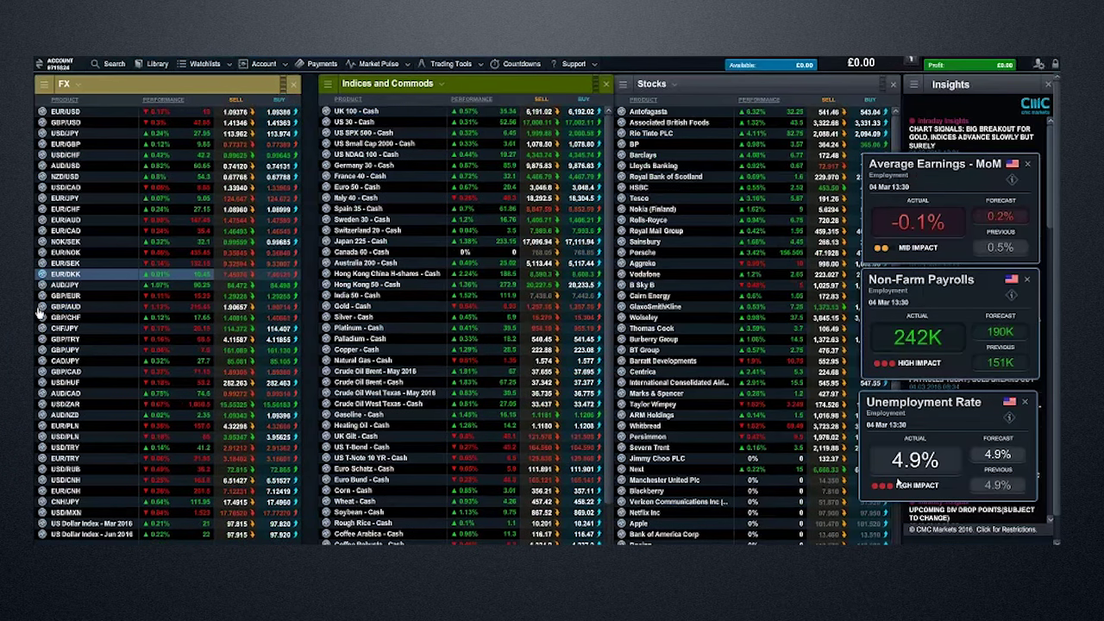
pyautogui.click(42, 165)
pyautogui.click(67, 212)
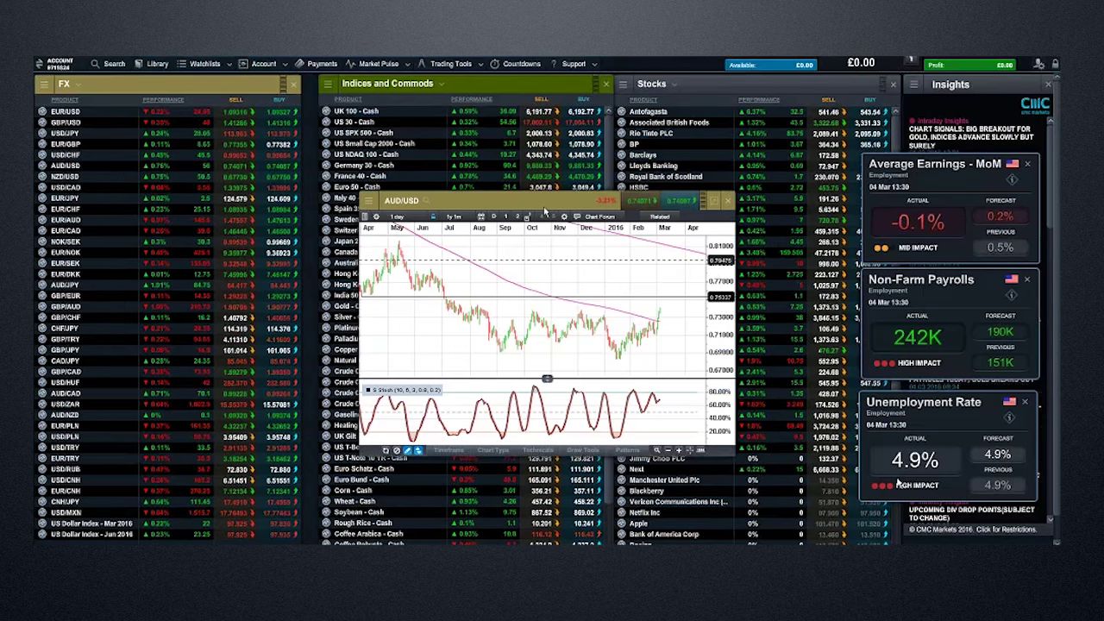
pyautogui.moveTo(503, 198); pyautogui.dragTo(368, 180)
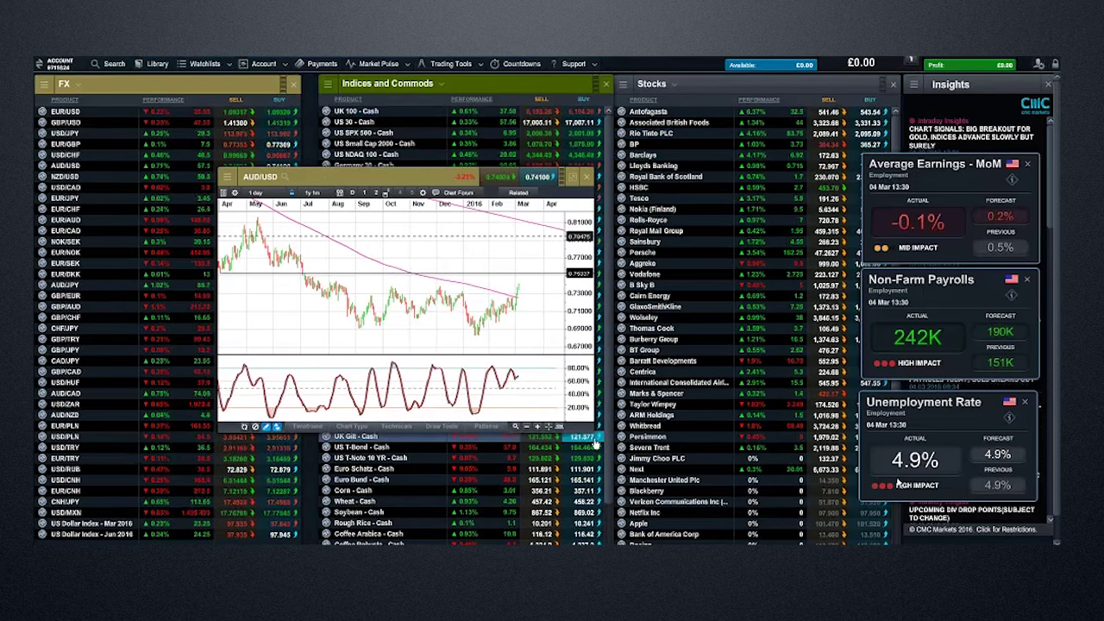
pyautogui.moveTo(592, 429); pyautogui.dragTo(761, 471)
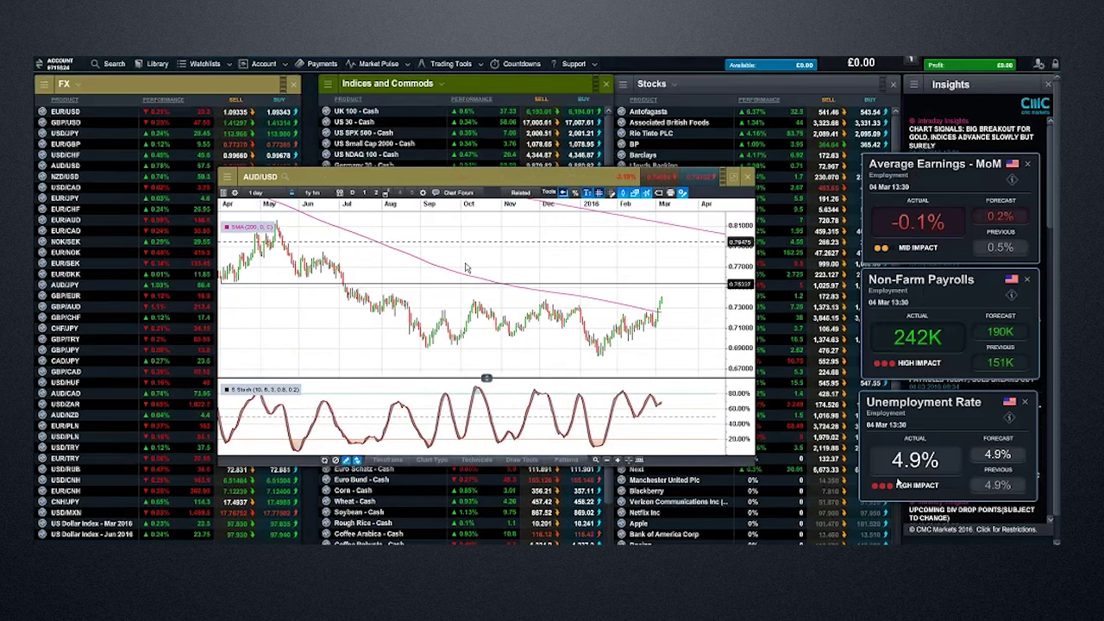
pyautogui.scroll(-2, 456, 258)
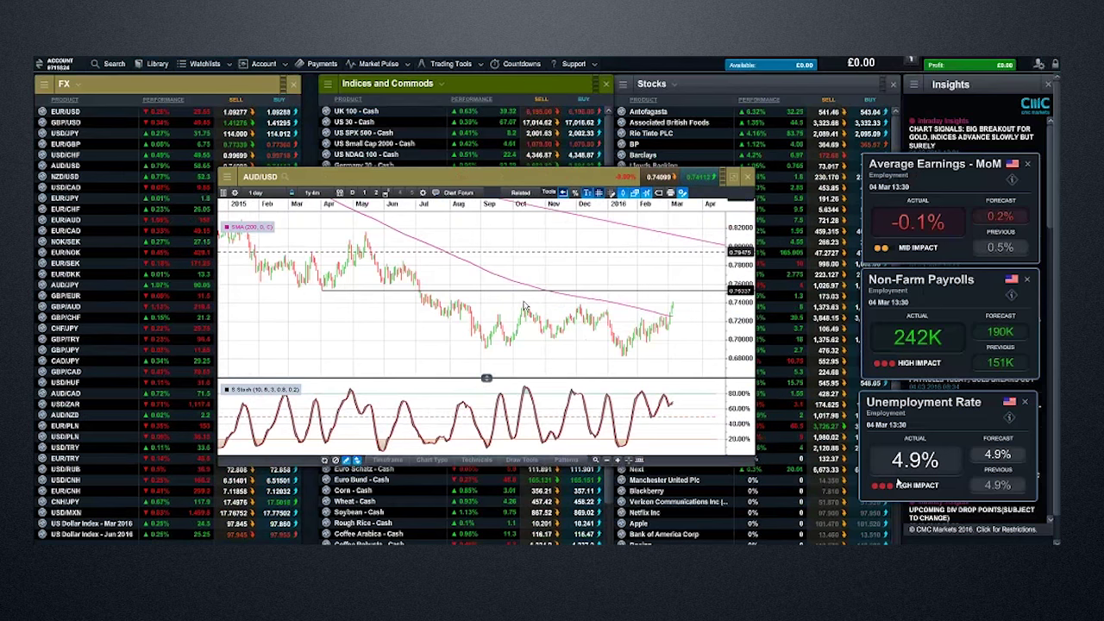
pyautogui.moveTo(464, 176); pyautogui.dragTo(342, 147)
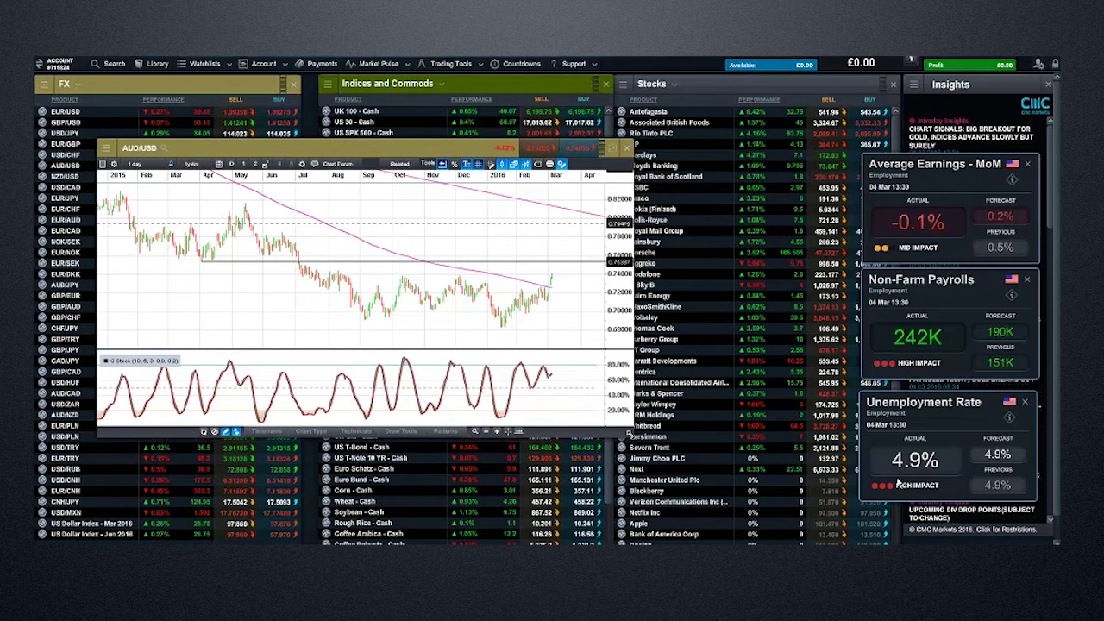
pyautogui.moveTo(762, 465); pyautogui.dragTo(811, 470)
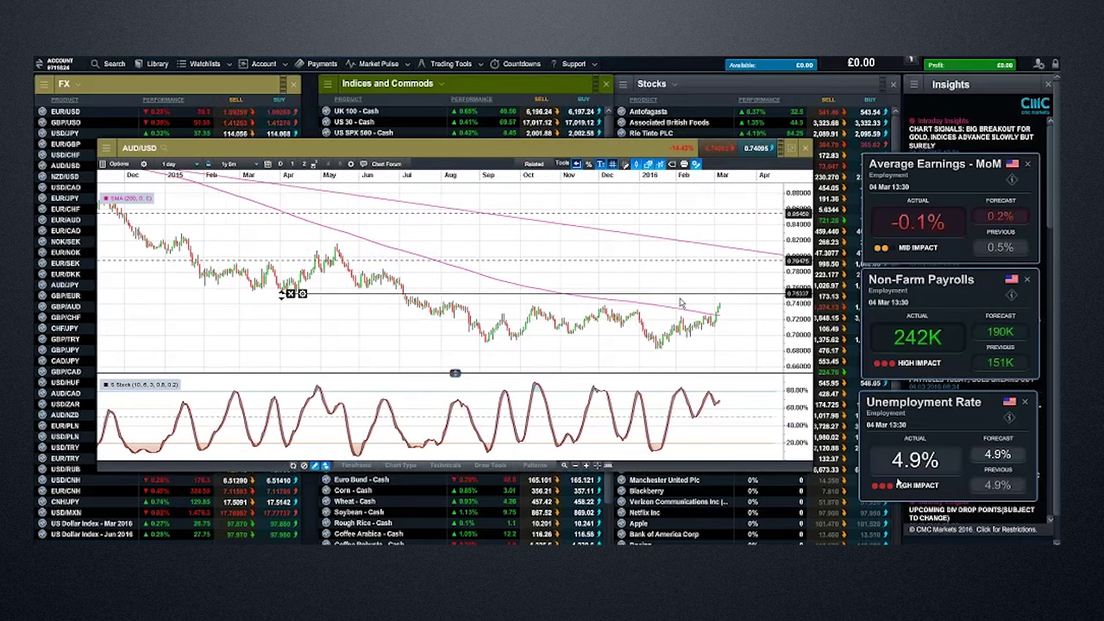
pyautogui.click(169, 165)
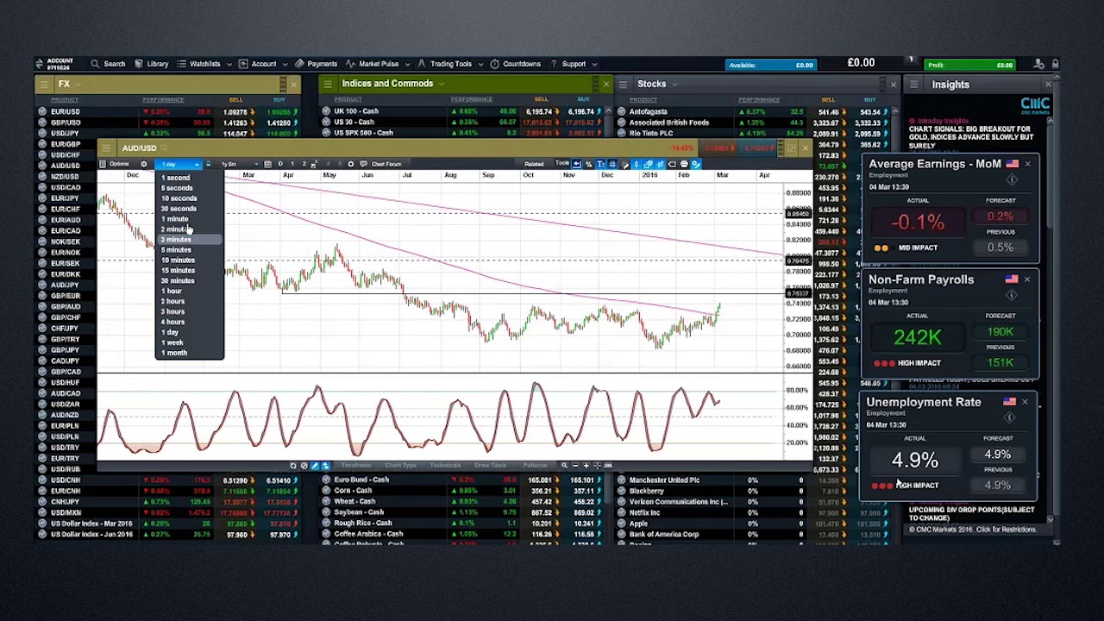
pyautogui.click(183, 322)
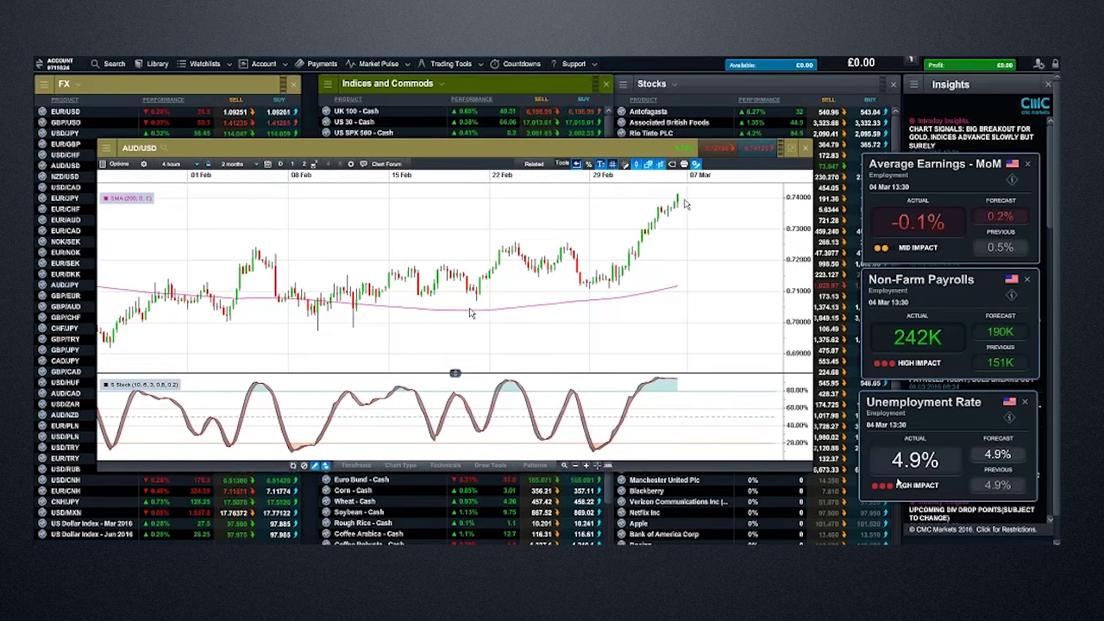
pyautogui.scroll(-1, 679, 218)
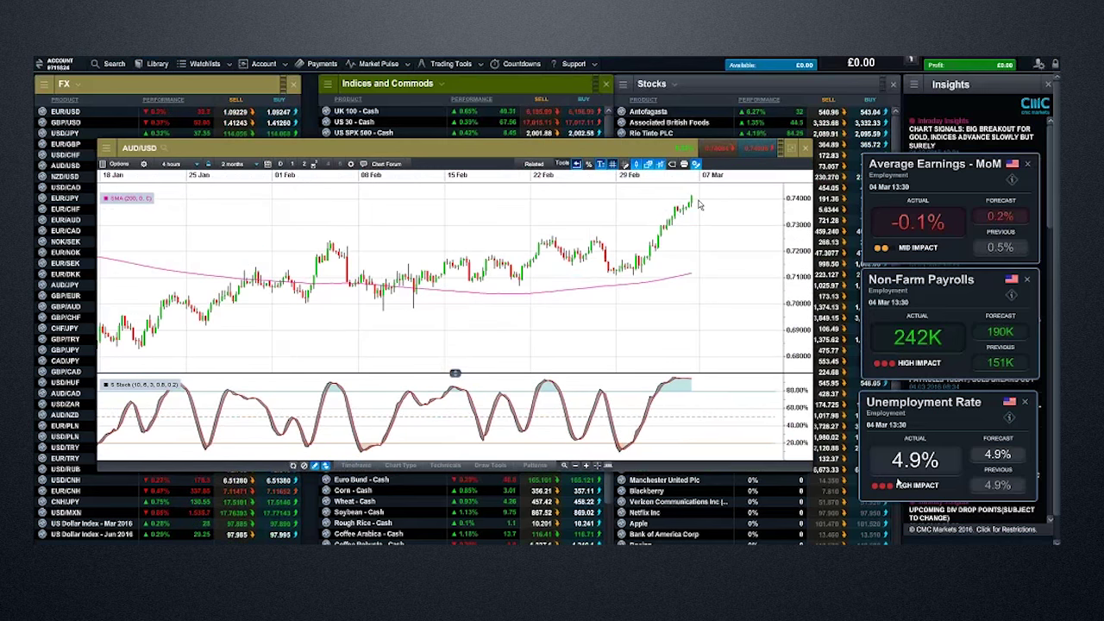
pyautogui.click(170, 164)
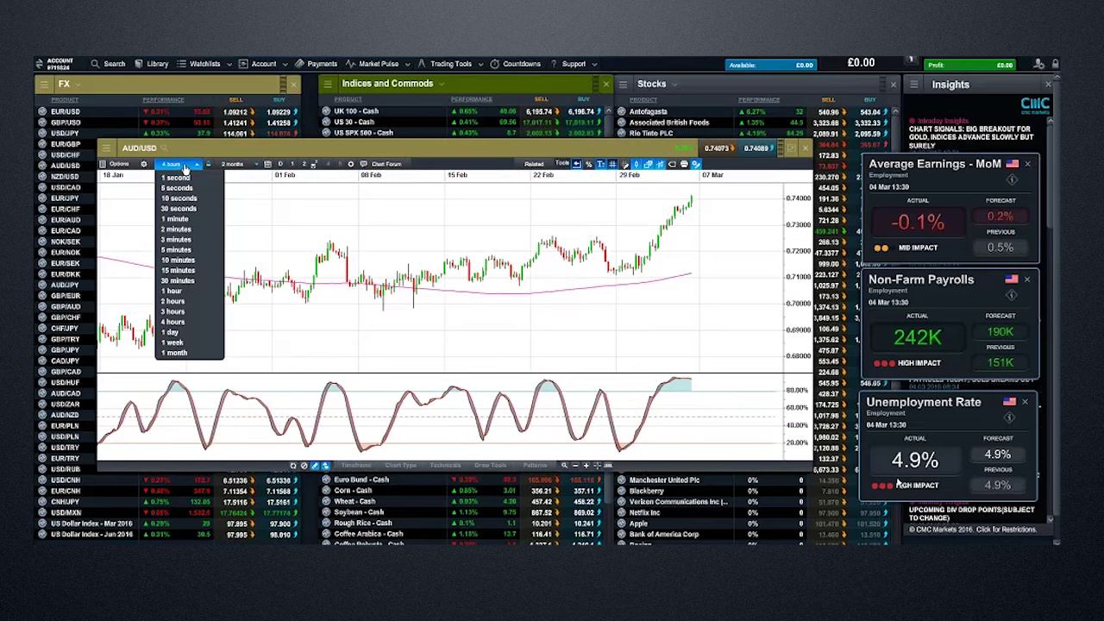
pyautogui.click(186, 328)
pyautogui.scroll(-3, 422, 262)
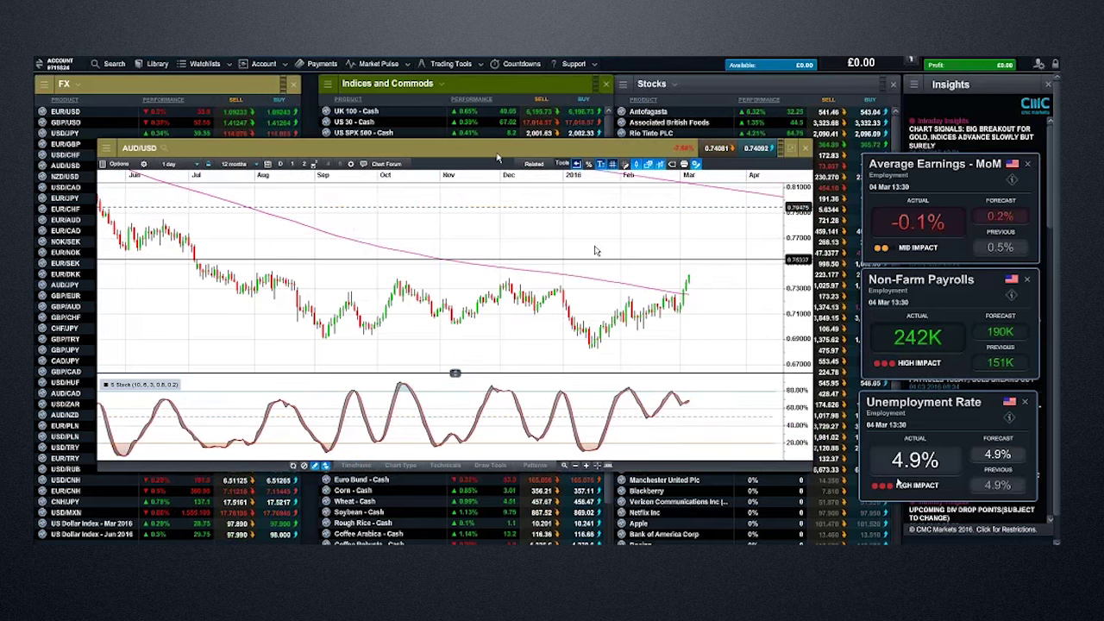
pyautogui.moveTo(495, 157); pyautogui.dragTo(477, 151)
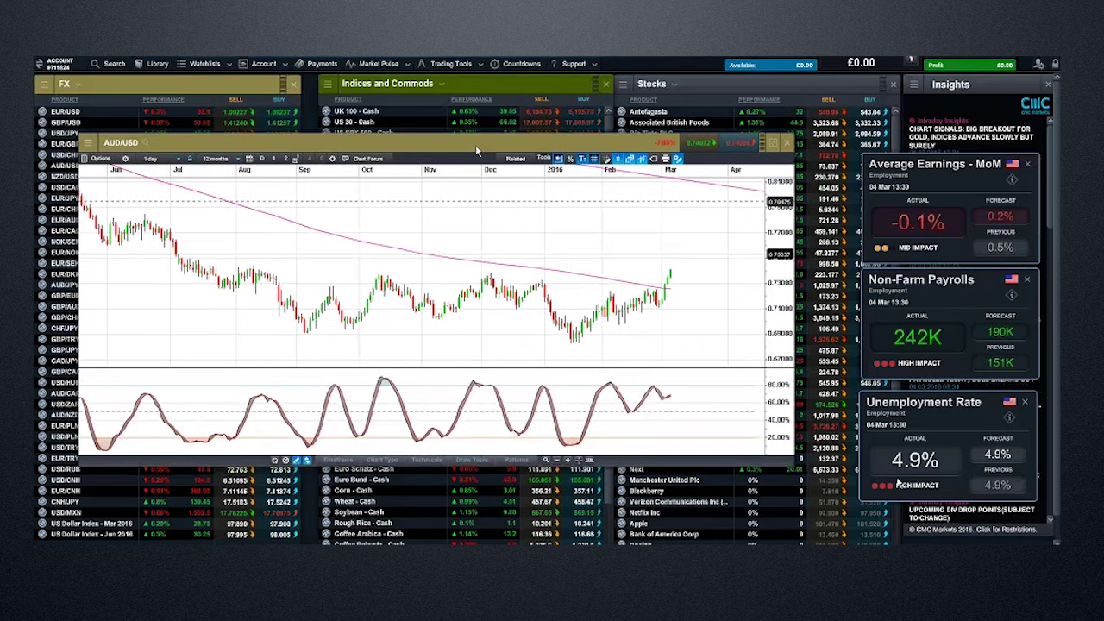
pyautogui.click(786, 145)
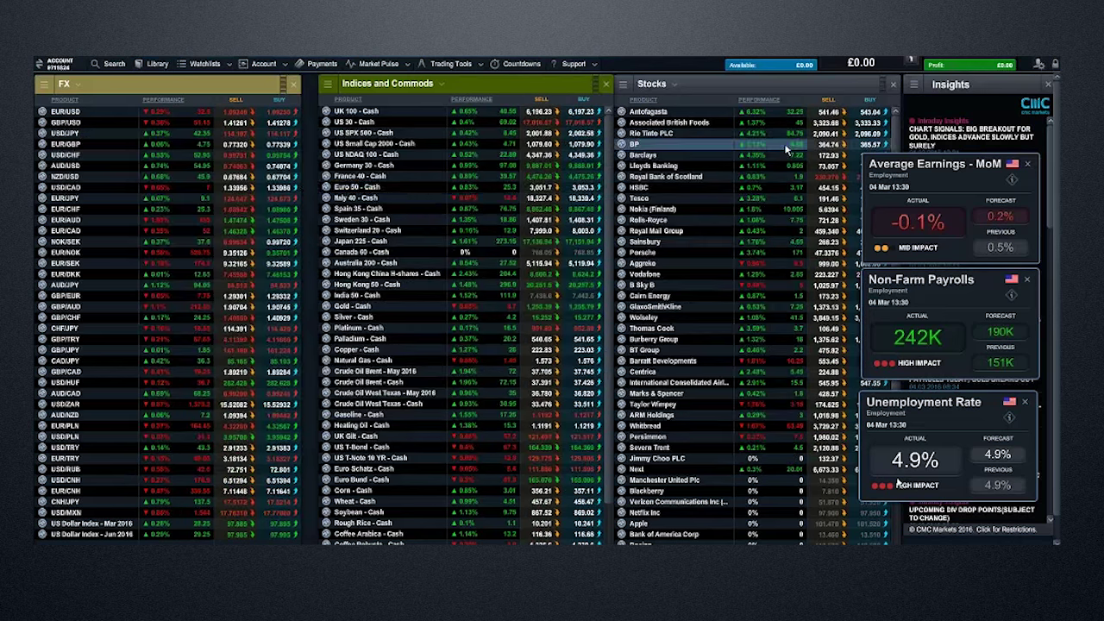
# Step: Open a USD/JPY chart, switch it from 1 day to 1 week, and enlarge it
pyautogui.rightClick(43, 134)
pyautogui.click(130, 187)
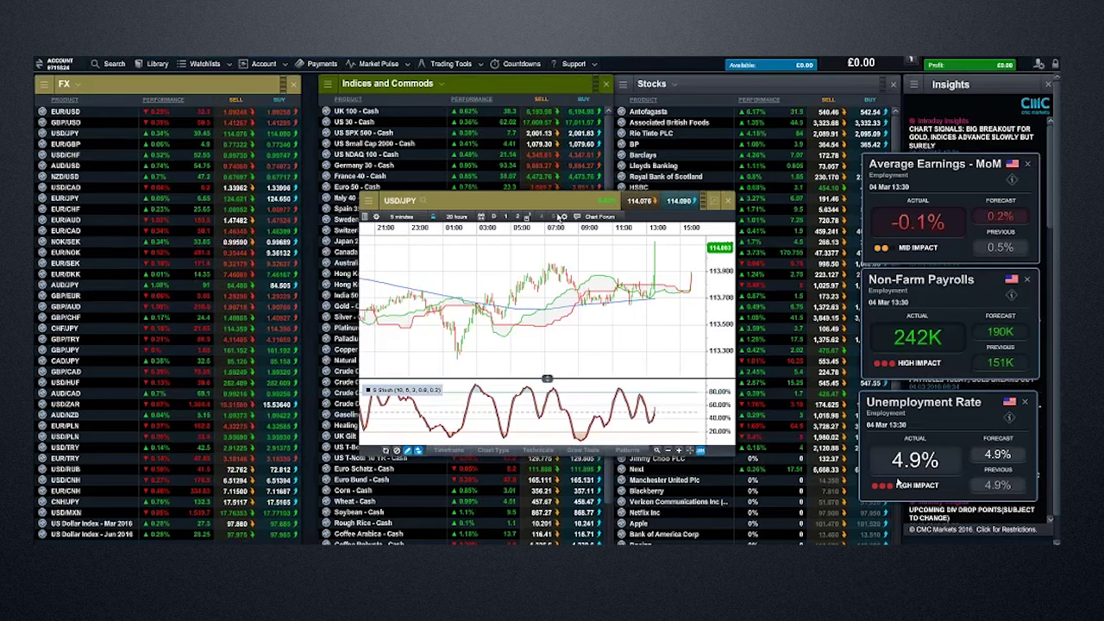
pyautogui.moveTo(535, 209); pyautogui.dragTo(457, 193)
pyautogui.click(321, 203)
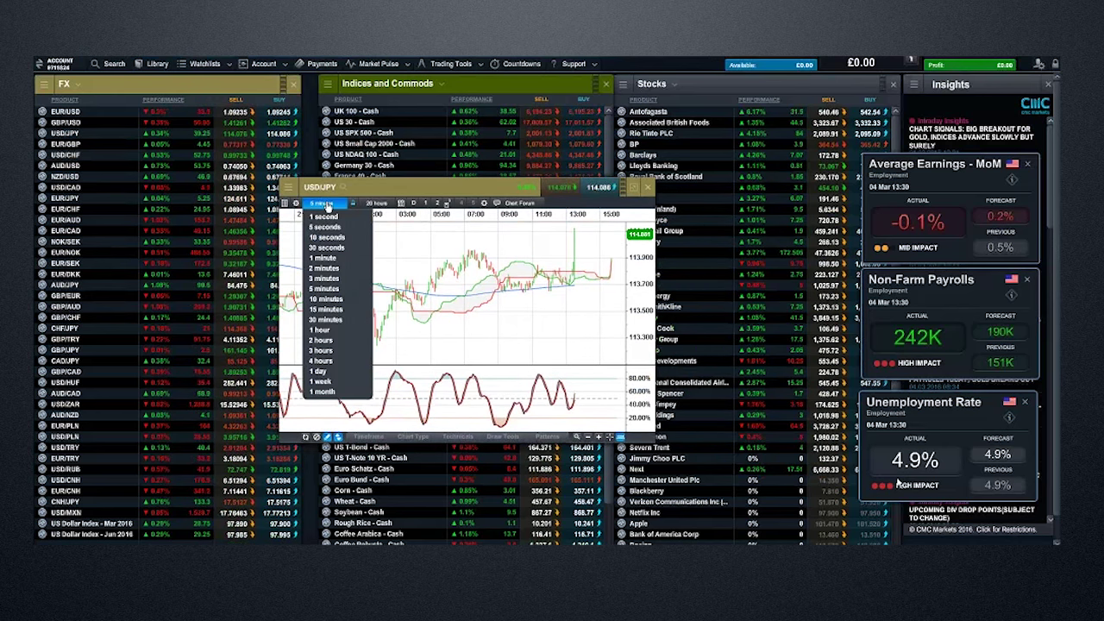
pyautogui.click(318, 371)
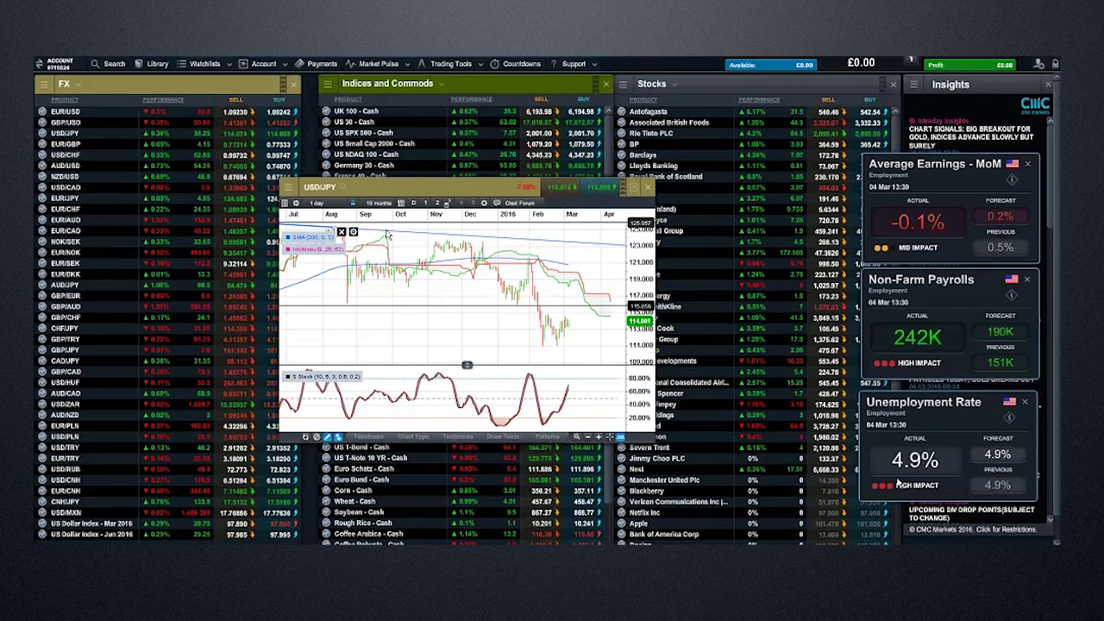
pyautogui.click(334, 204)
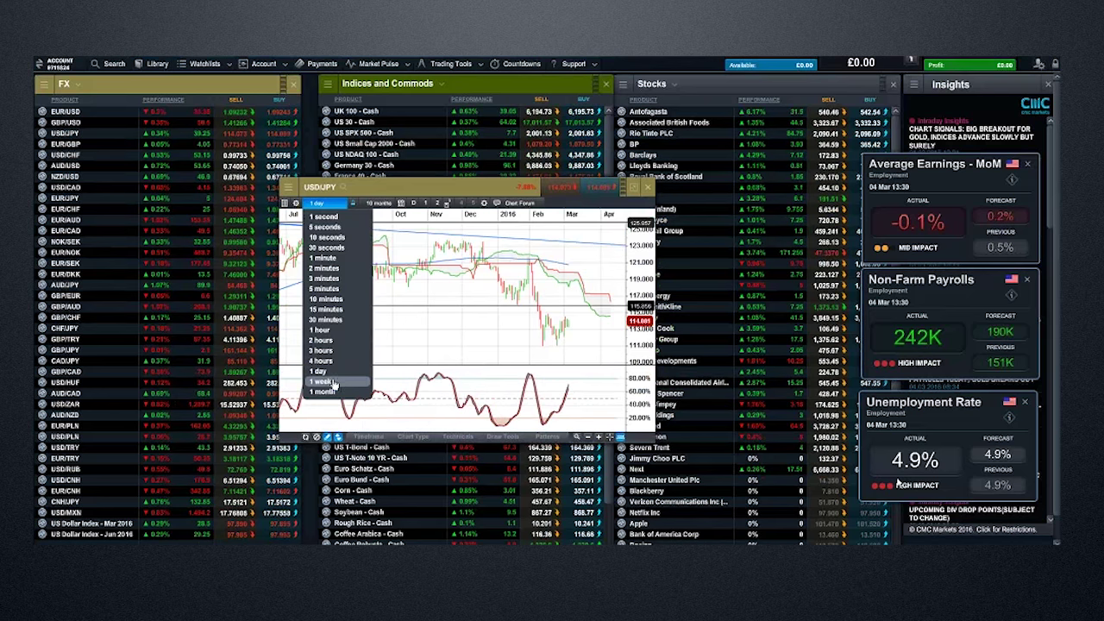
pyautogui.click(334, 383)
pyautogui.moveTo(460, 194); pyautogui.dragTo(342, 142)
pyautogui.moveTo(536, 390); pyautogui.dragTo(733, 467)
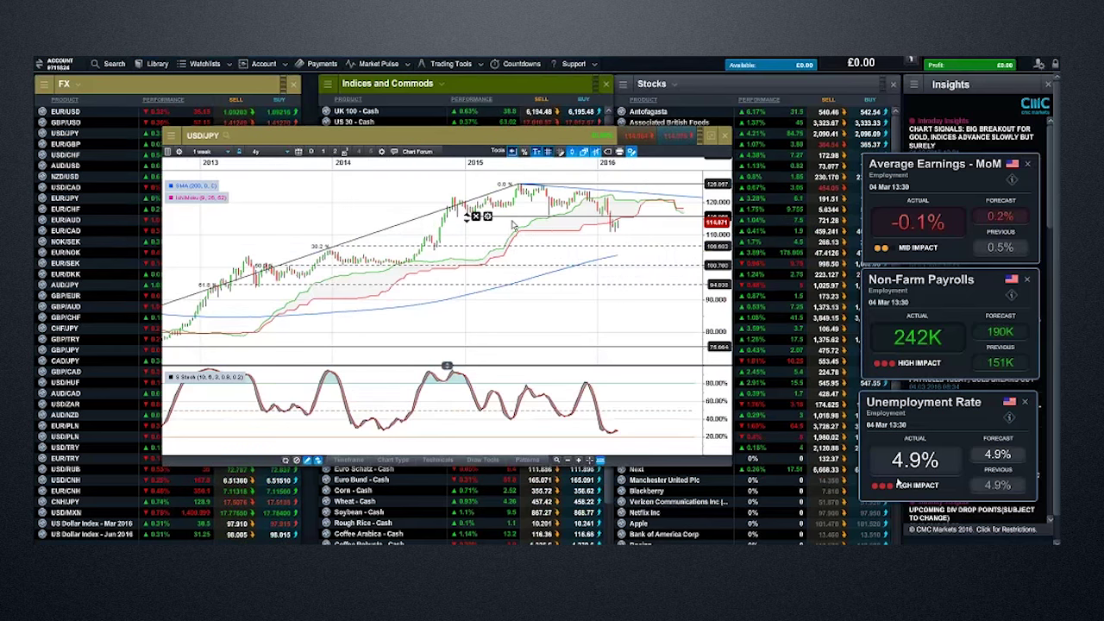
# Step: Zoom in and out on the weekly USD/JPY chart to inspect its price history
pyautogui.scroll(-5, 401, 247)
pyautogui.scroll(-1, 401, 248)
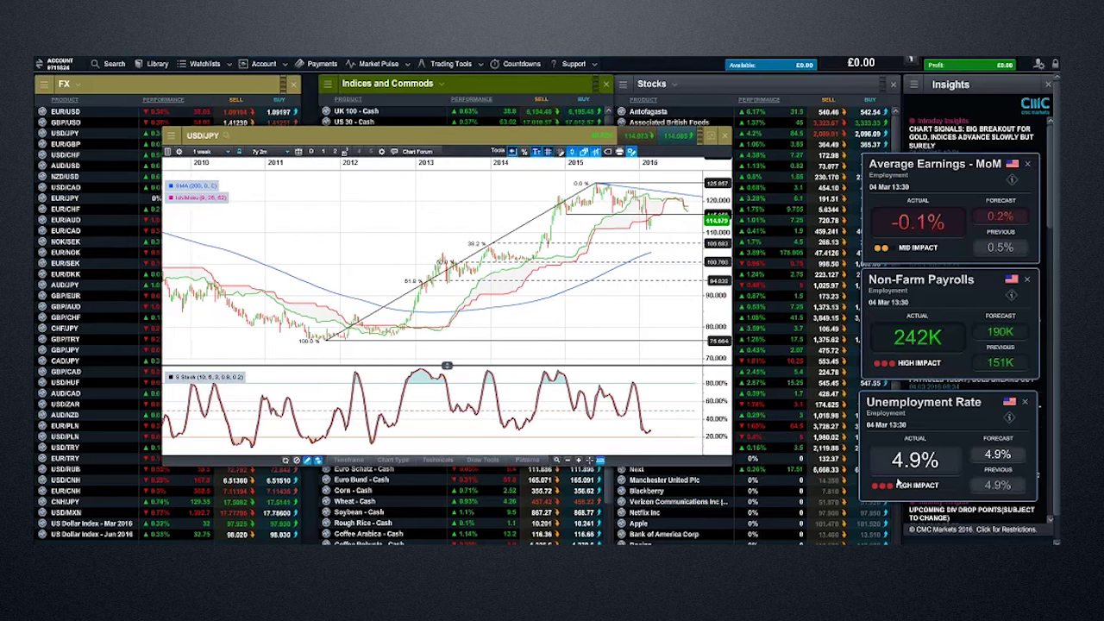
pyautogui.scroll(4, 472, 257)
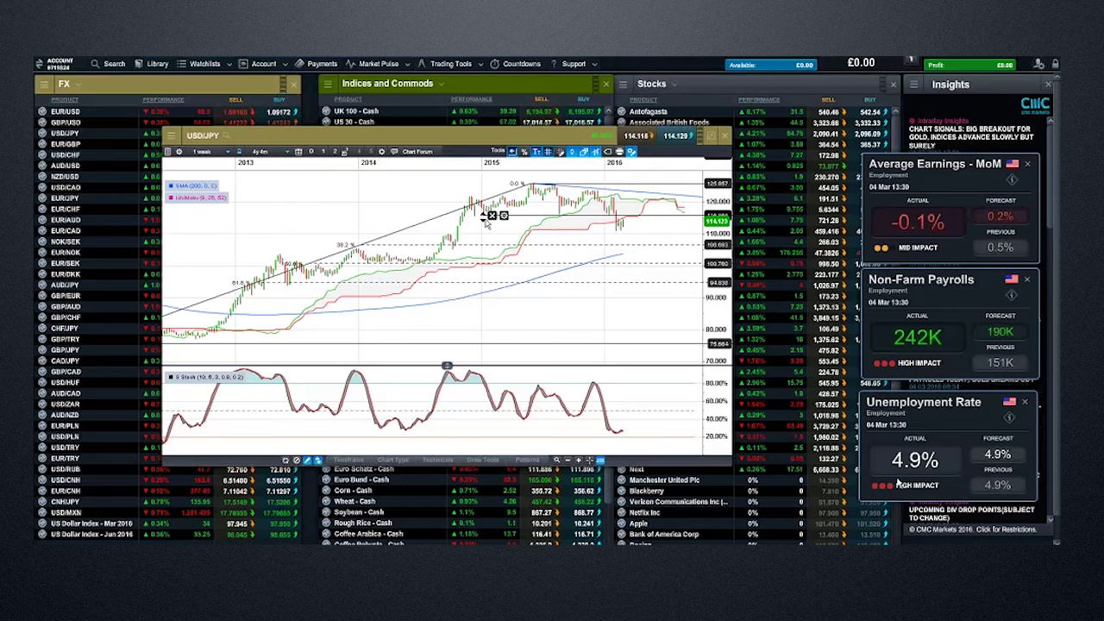
pyautogui.moveTo(568, 195)
pyautogui.moveTo(485, 215)
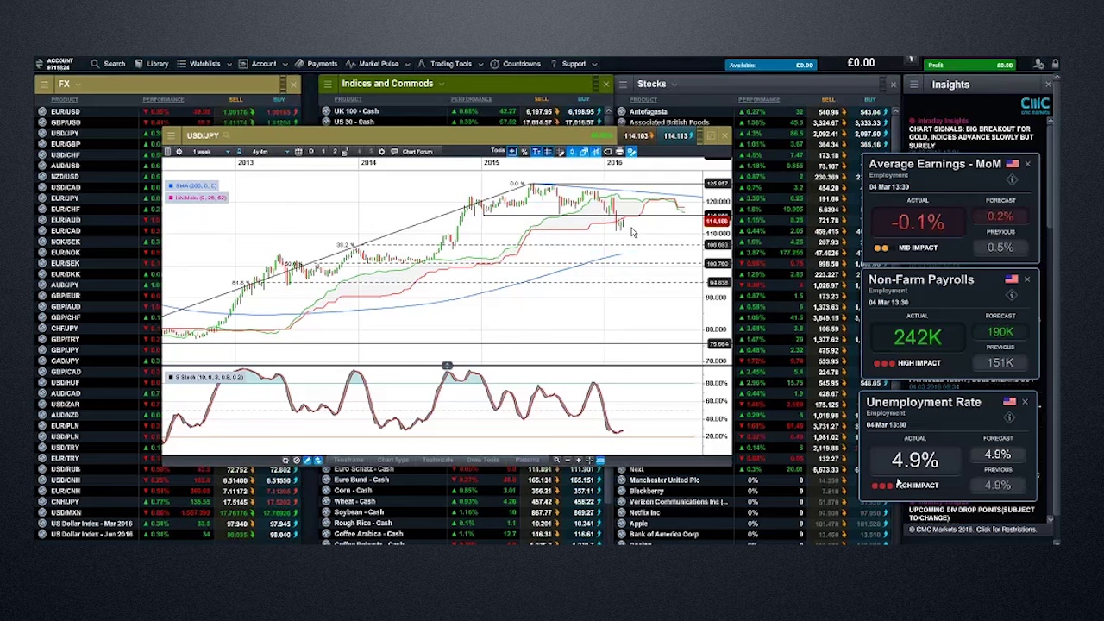
pyautogui.scroll(2, 628, 246)
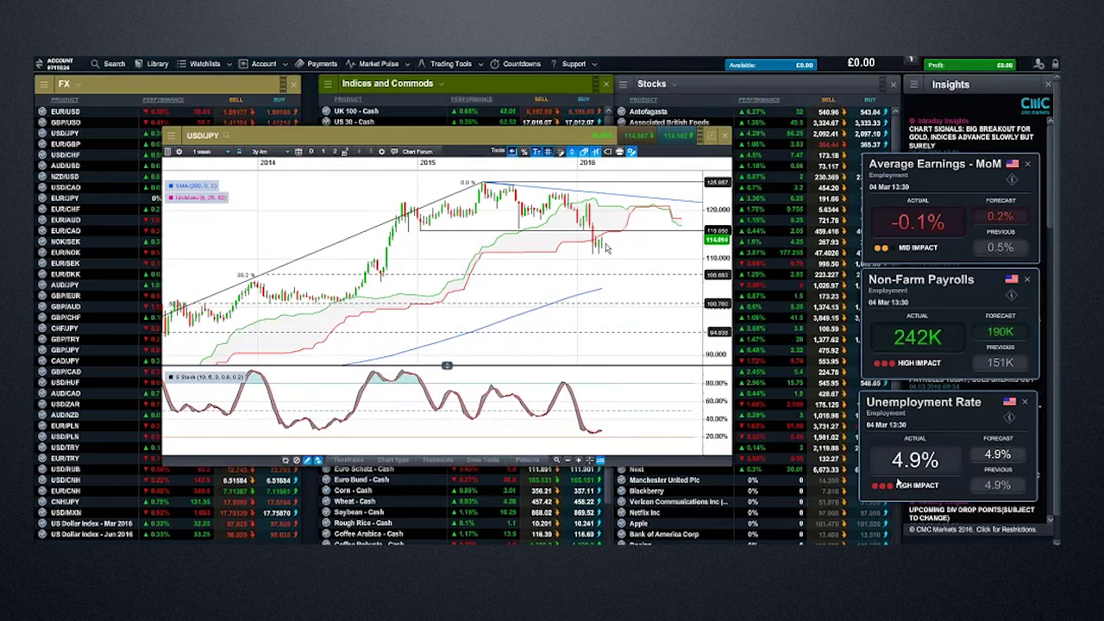
pyautogui.moveTo(608, 240)
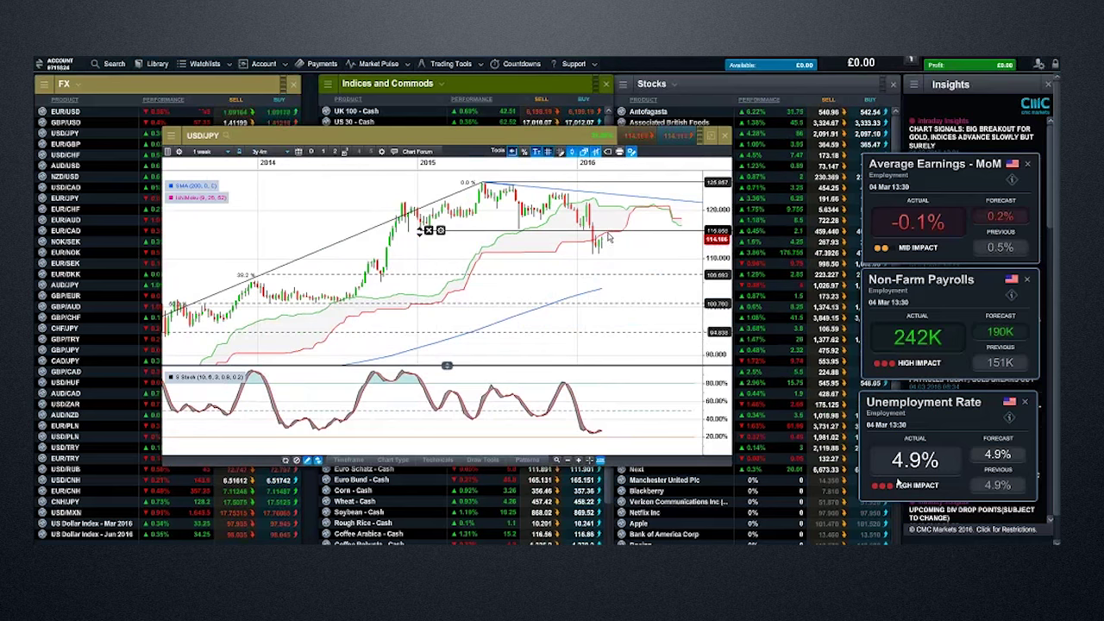
pyautogui.scroll(2, 606, 241)
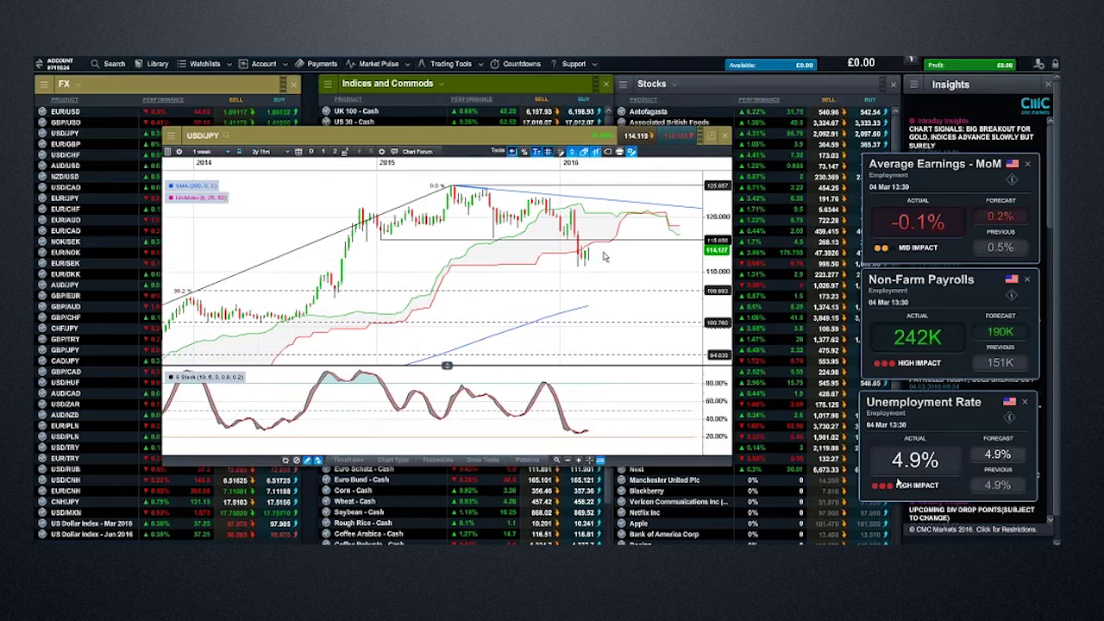
# Step: Switch USD/JPY to 1-day candles, then close the chart
pyautogui.click(207, 152)
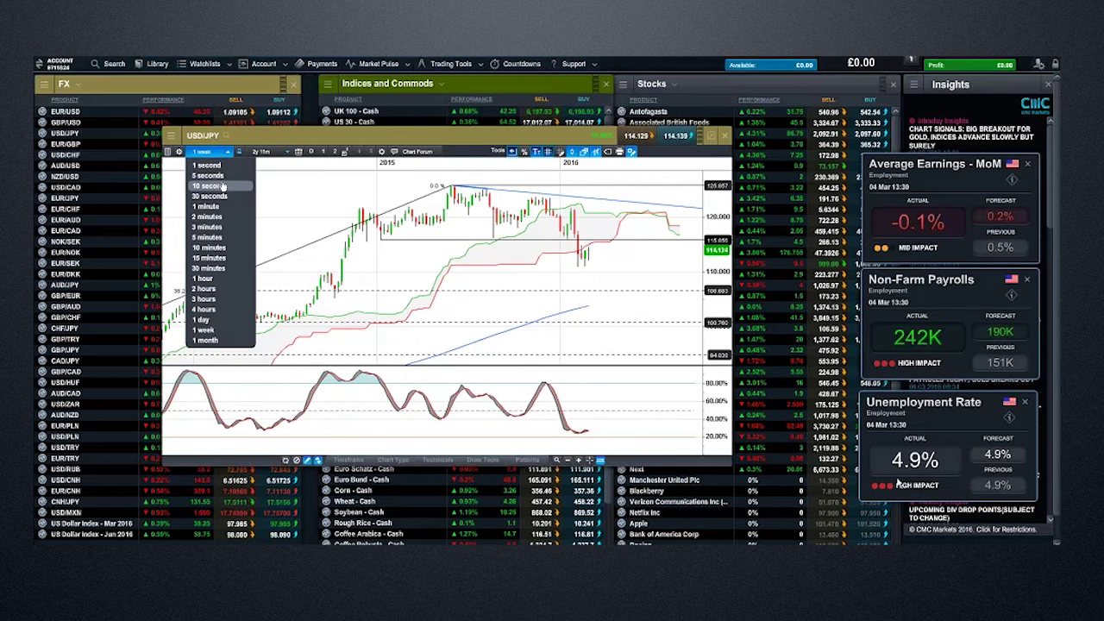
pyautogui.click(226, 319)
pyautogui.moveTo(352, 193)
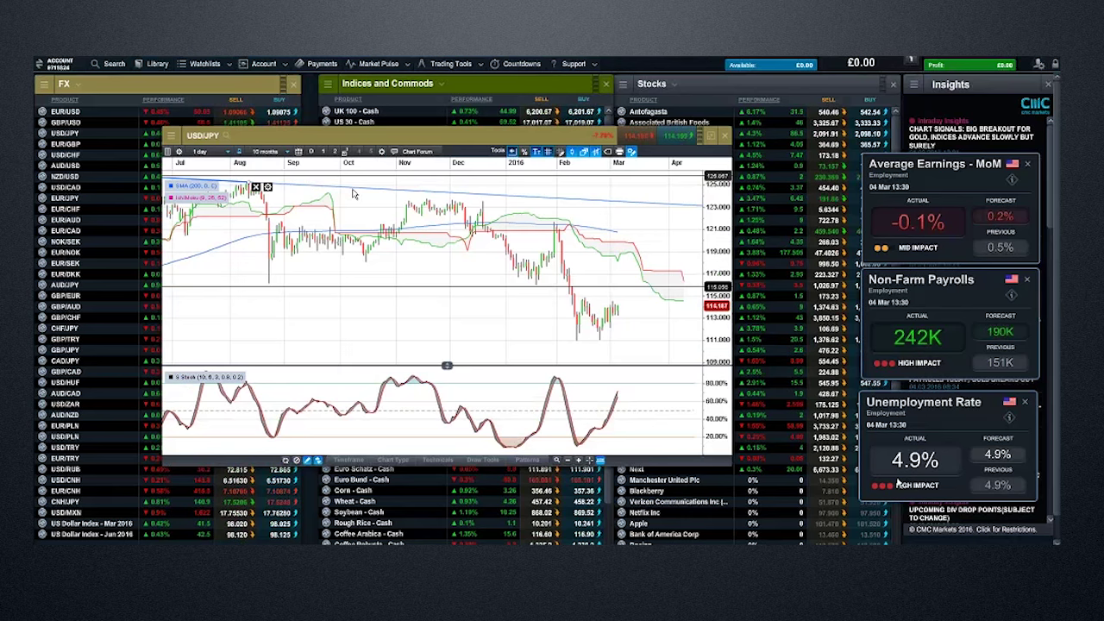
pyautogui.click(725, 137)
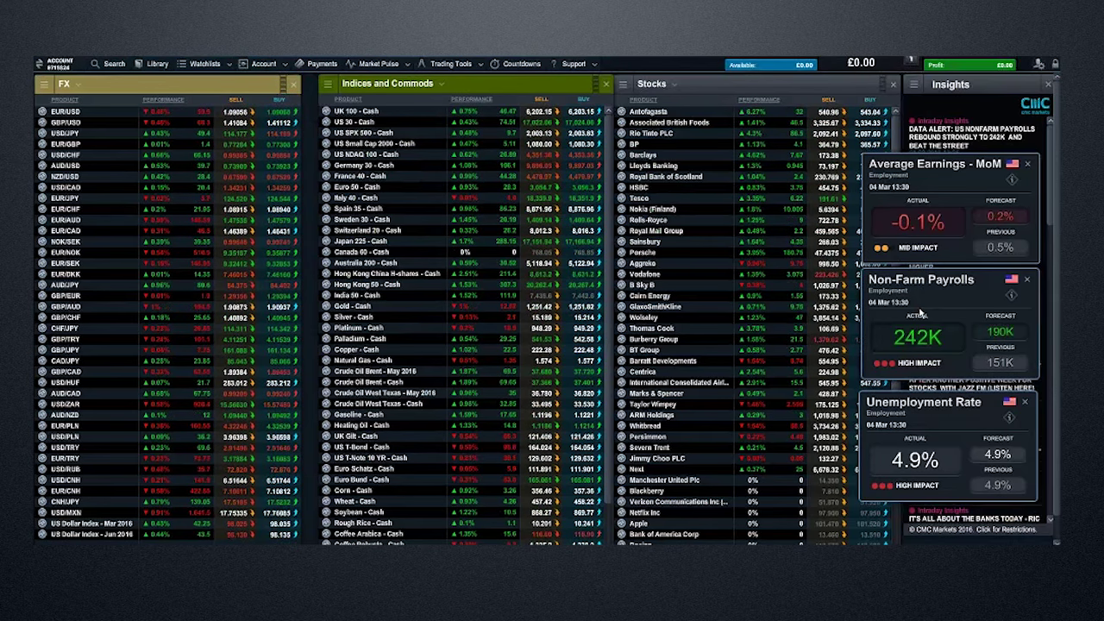
# Step: Open an enlarged Germany 30 chart and draw an S/R line just above 10,000
pyautogui.rightClick(327, 167)
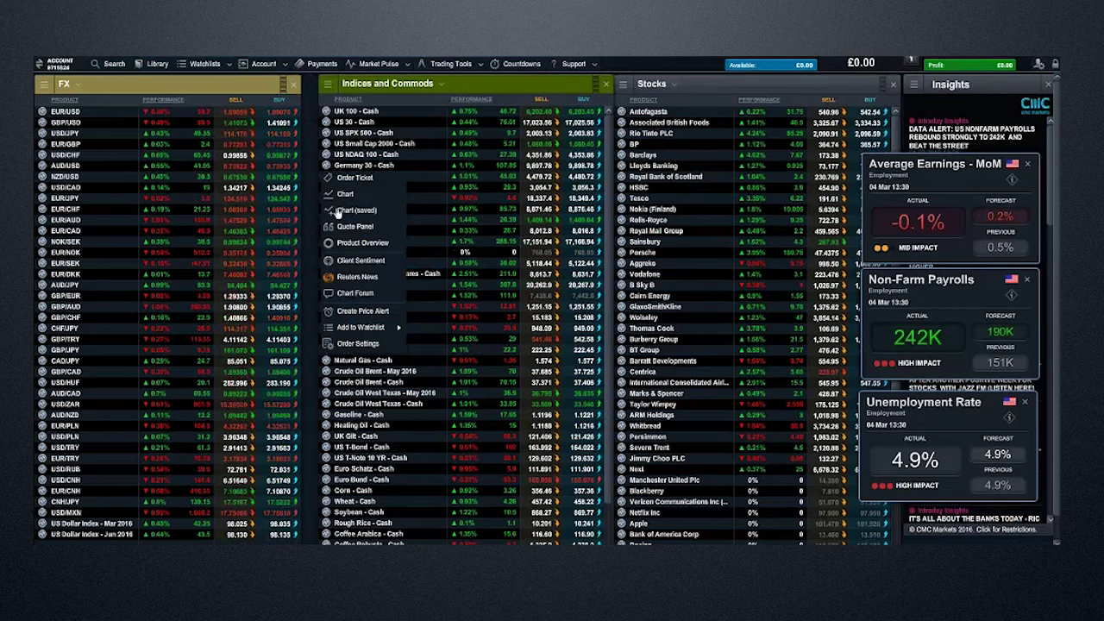
pyautogui.click(380, 263)
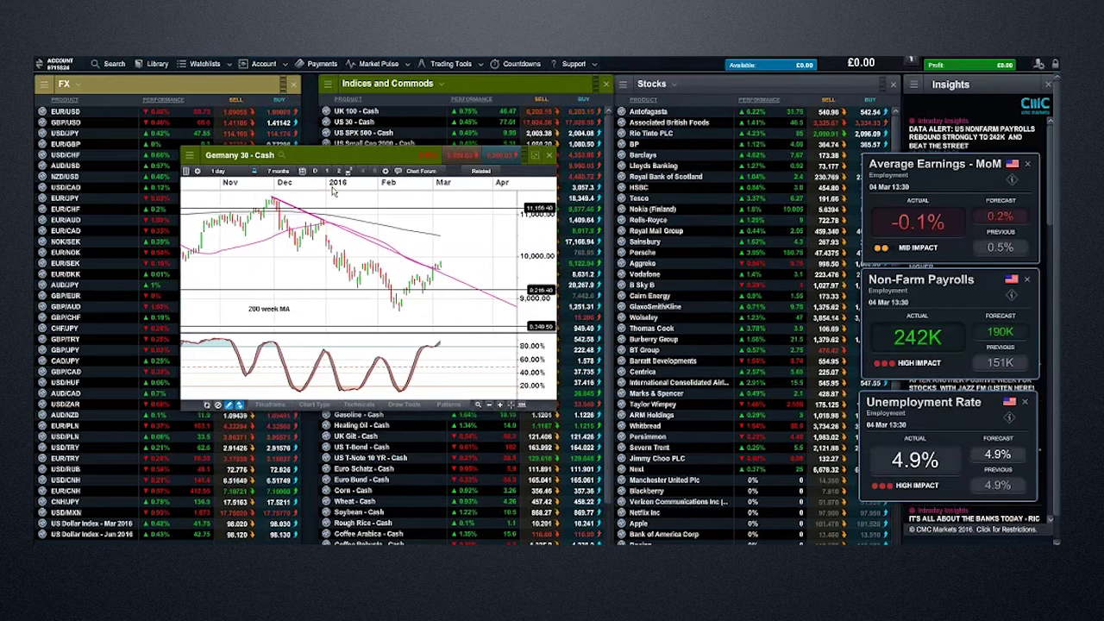
pyautogui.moveTo(557, 414); pyautogui.dragTo(740, 483)
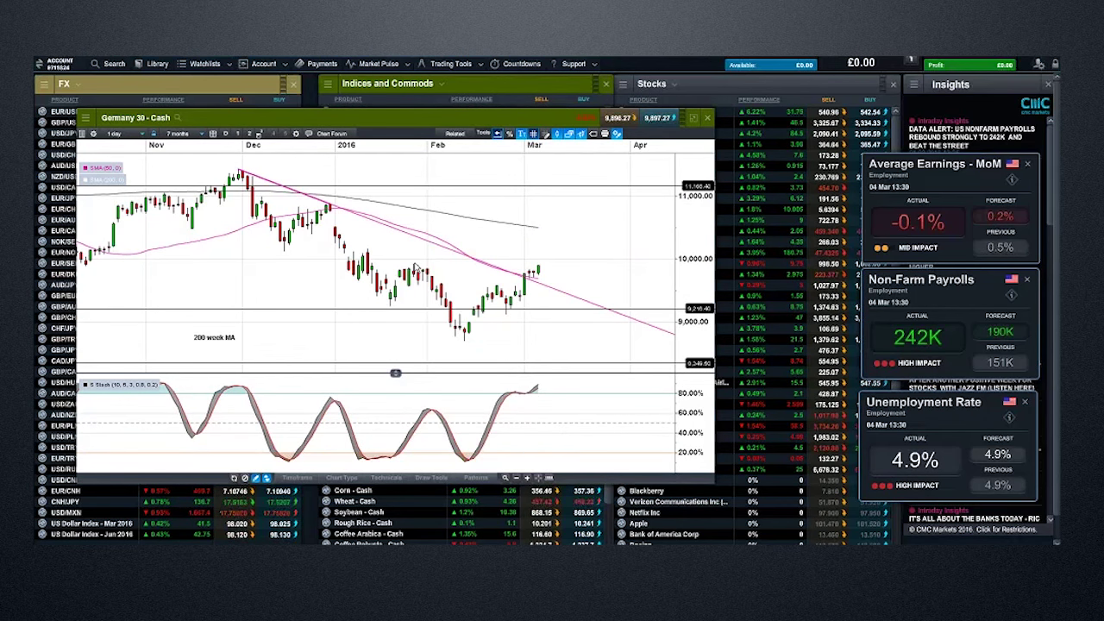
pyautogui.click(431, 478)
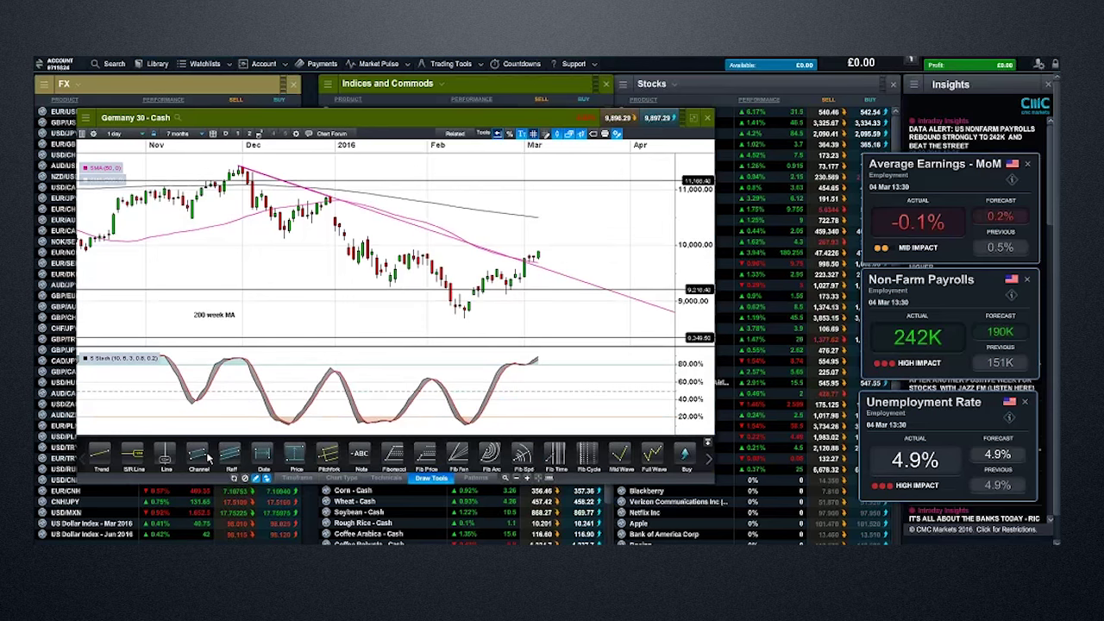
pyautogui.click(132, 457)
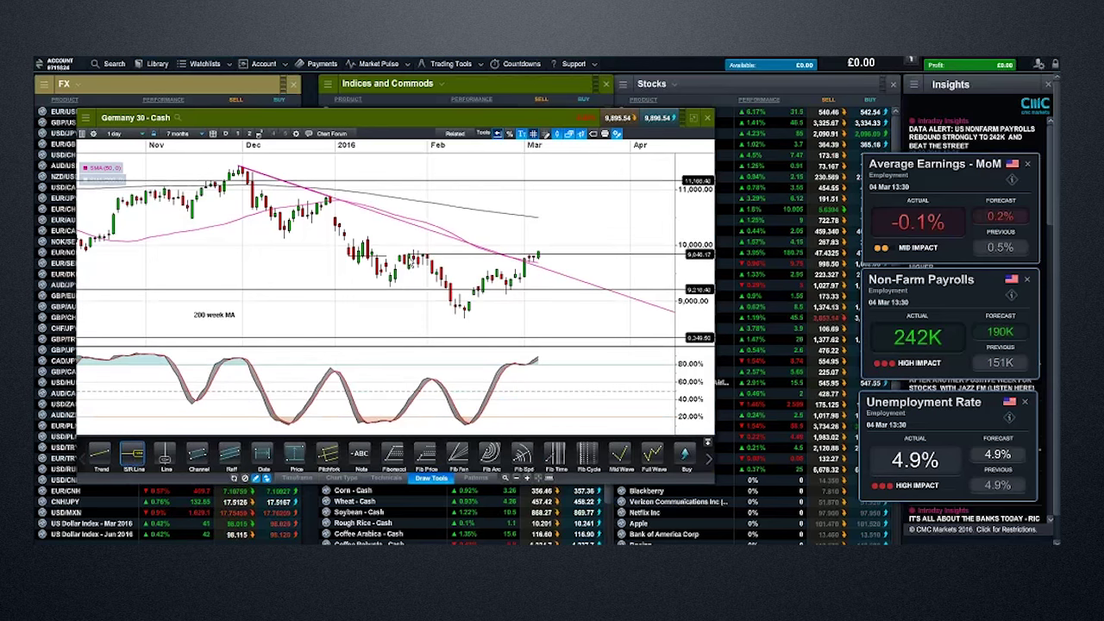
pyautogui.click(283, 245)
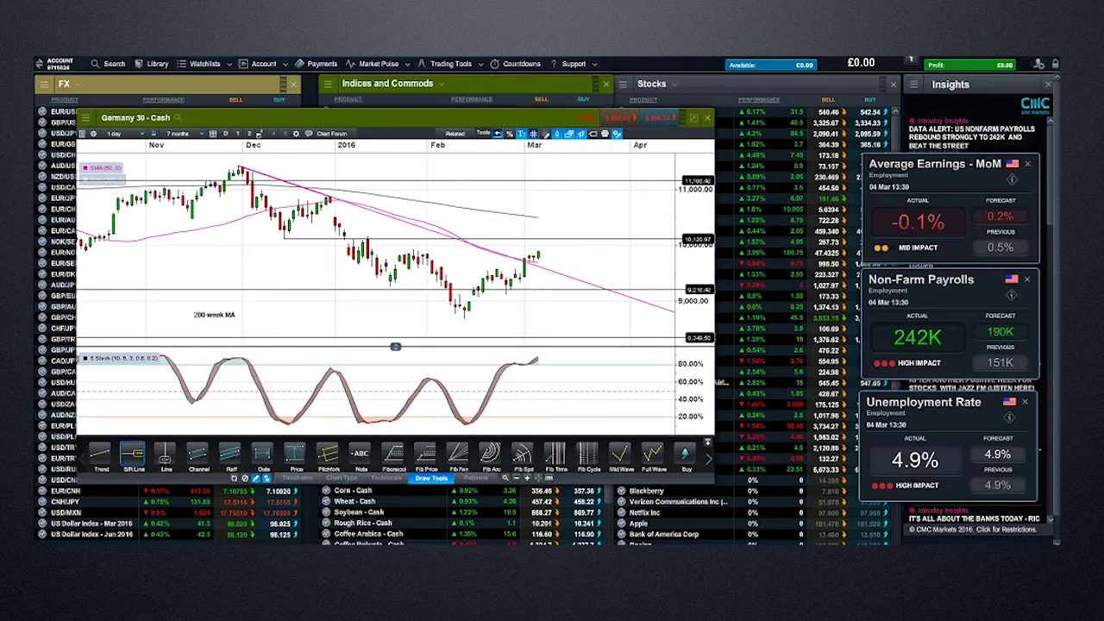
# Step: Add a second S/R Line level, then close the Germany 30 chart
pyautogui.click(707, 443)
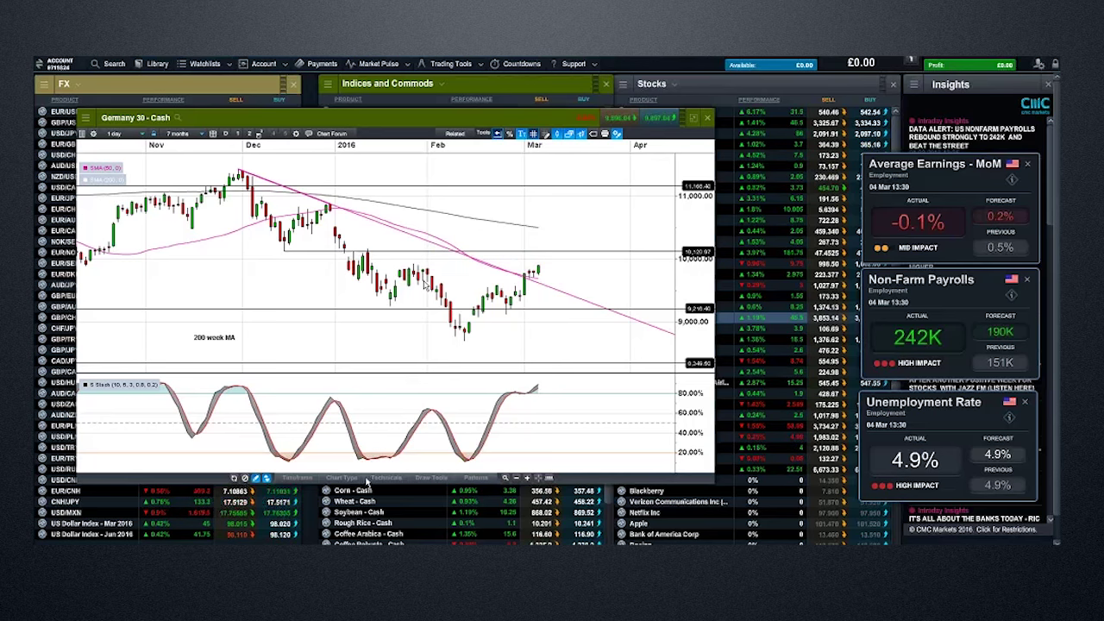
pyautogui.click(430, 479)
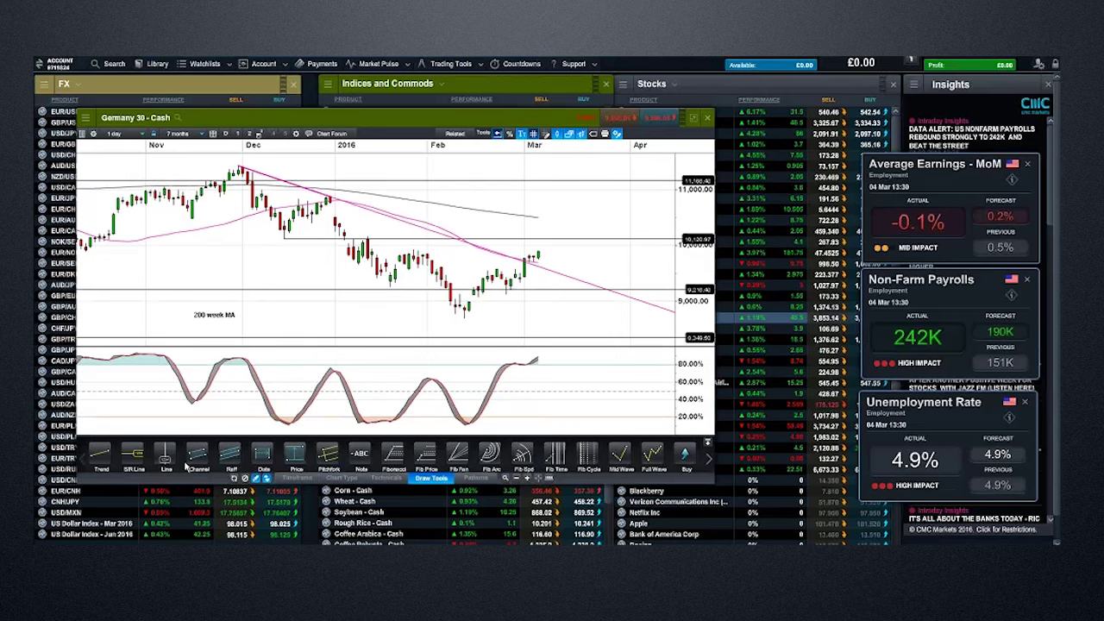
pyautogui.click(134, 460)
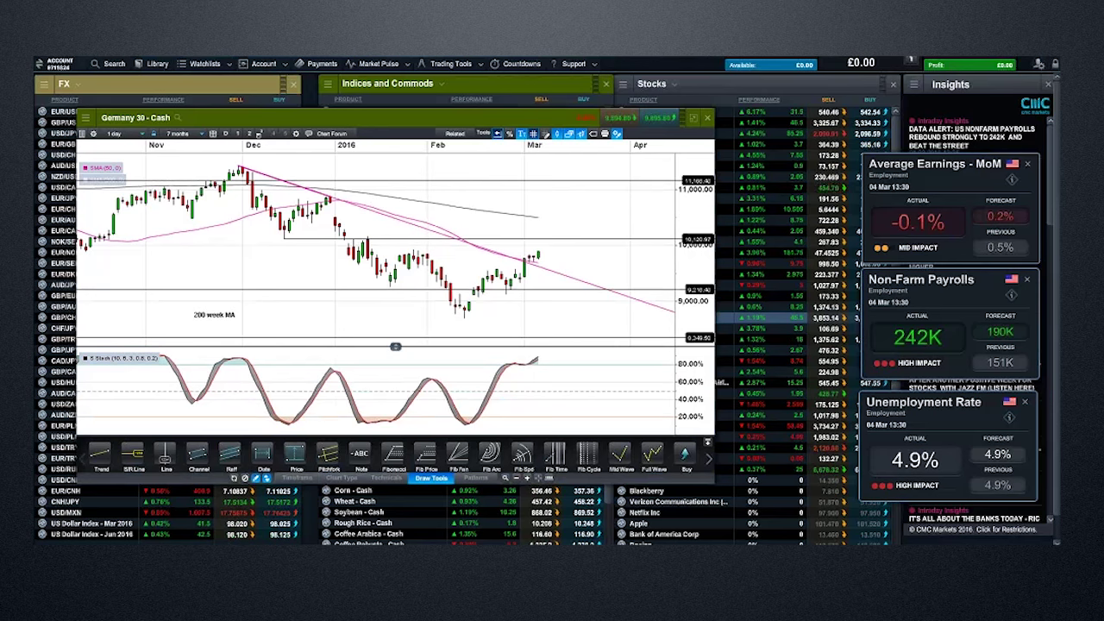
pyautogui.click(412, 249)
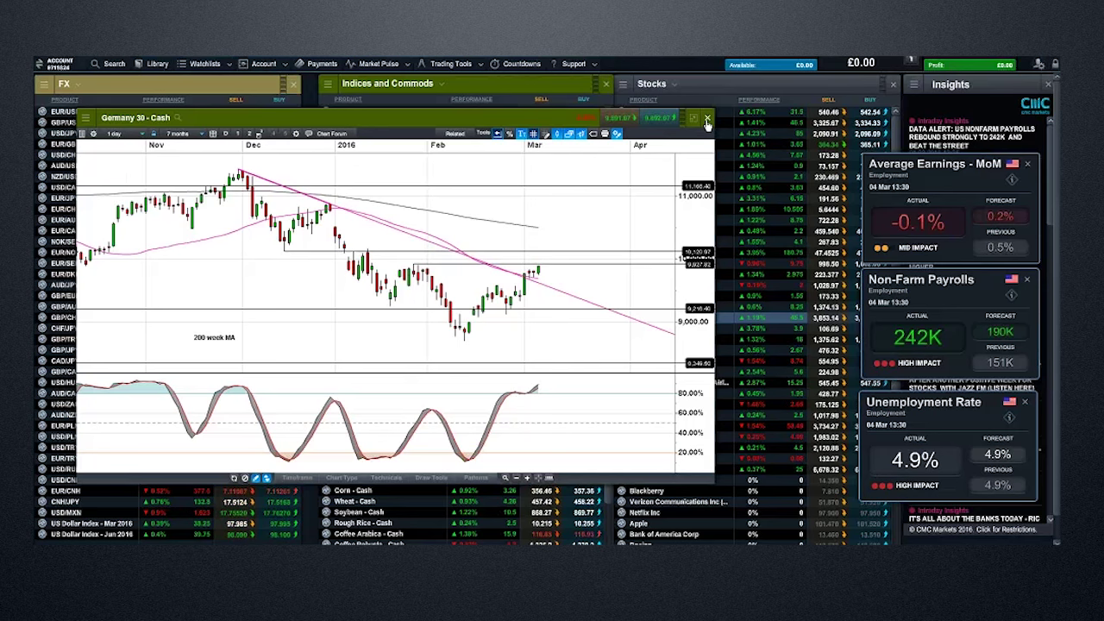
pyautogui.click(706, 119)
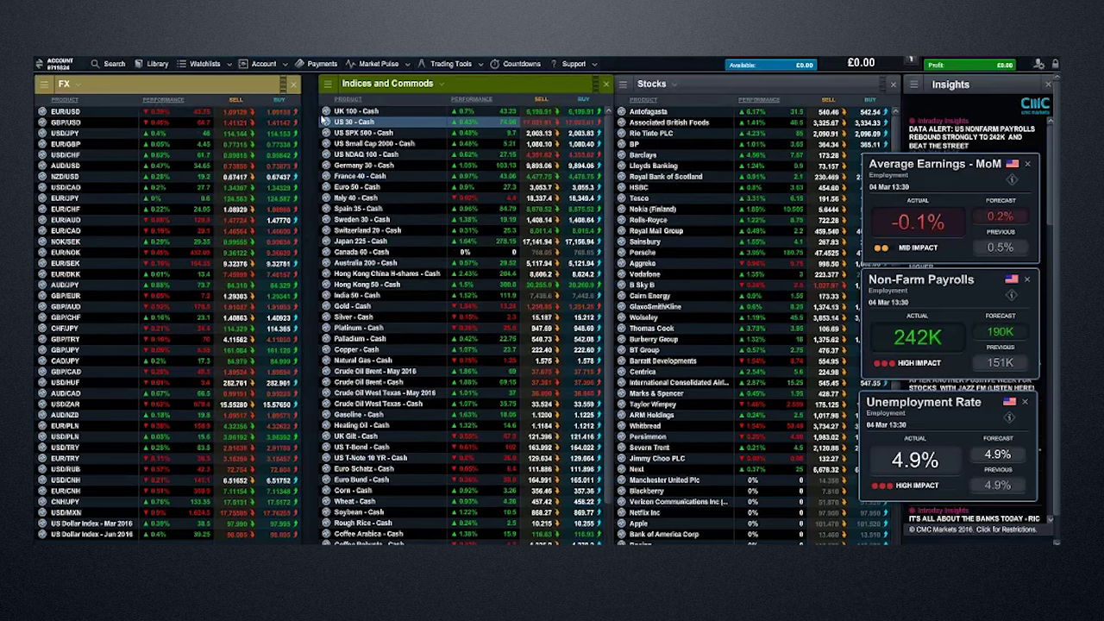
pyautogui.click(326, 112)
pyautogui.click(353, 155)
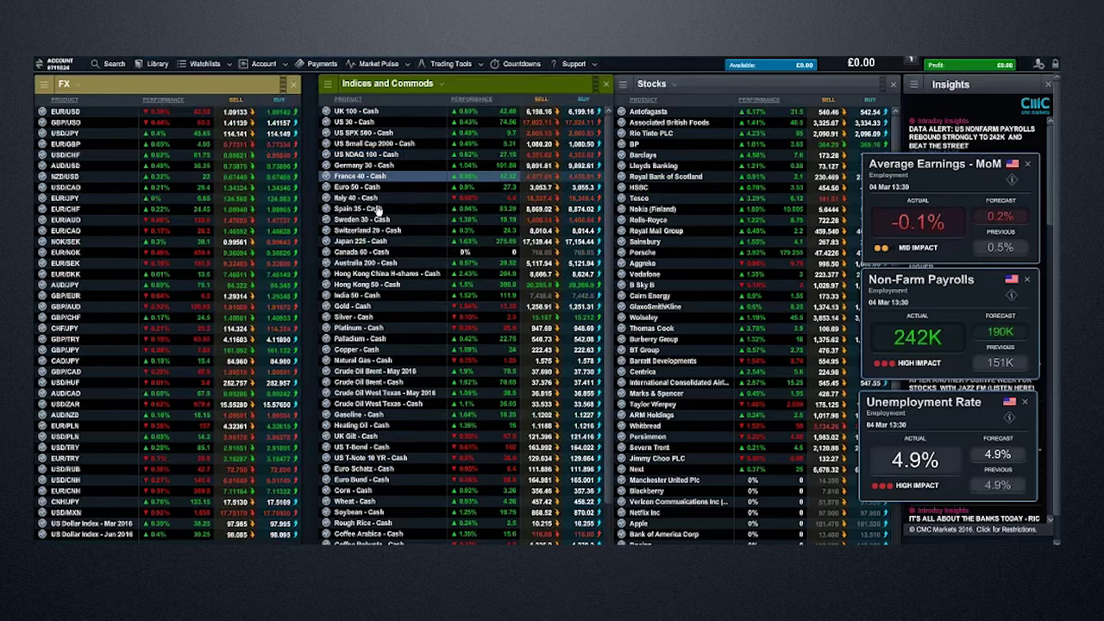
pyautogui.scroll(2, 518, 322)
pyautogui.scroll(3, 517, 322)
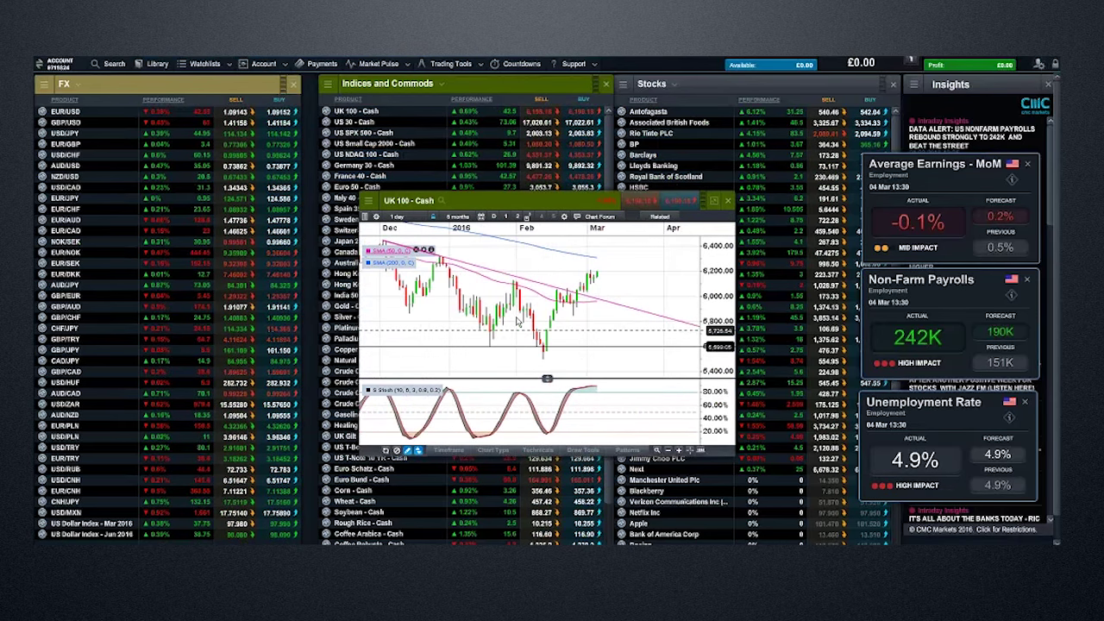
pyautogui.scroll(2, 570, 313)
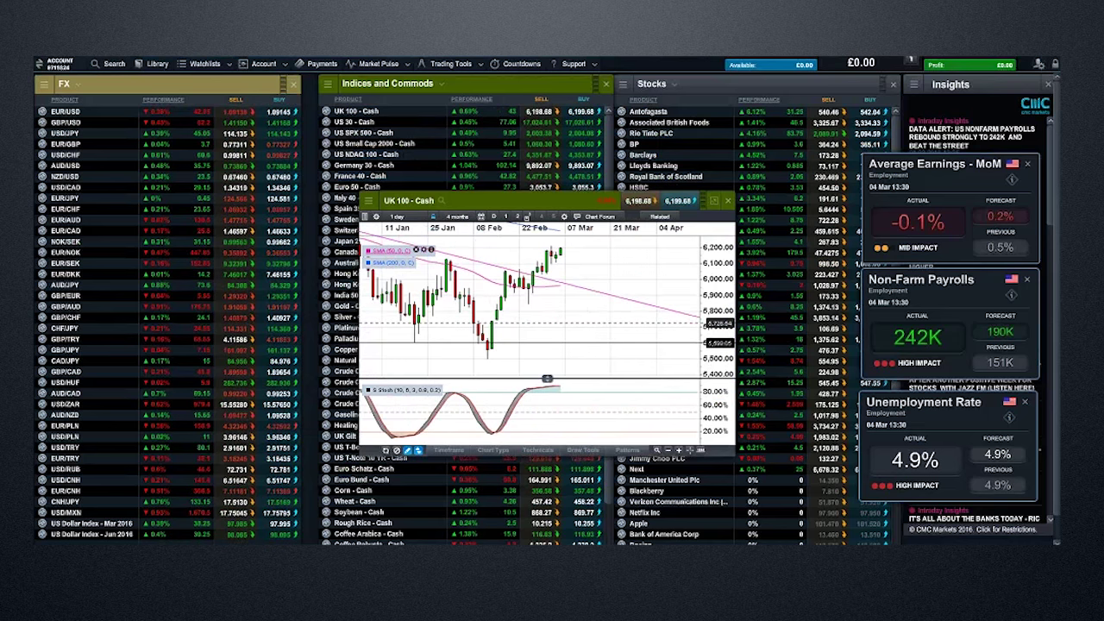
pyautogui.moveTo(595, 257)
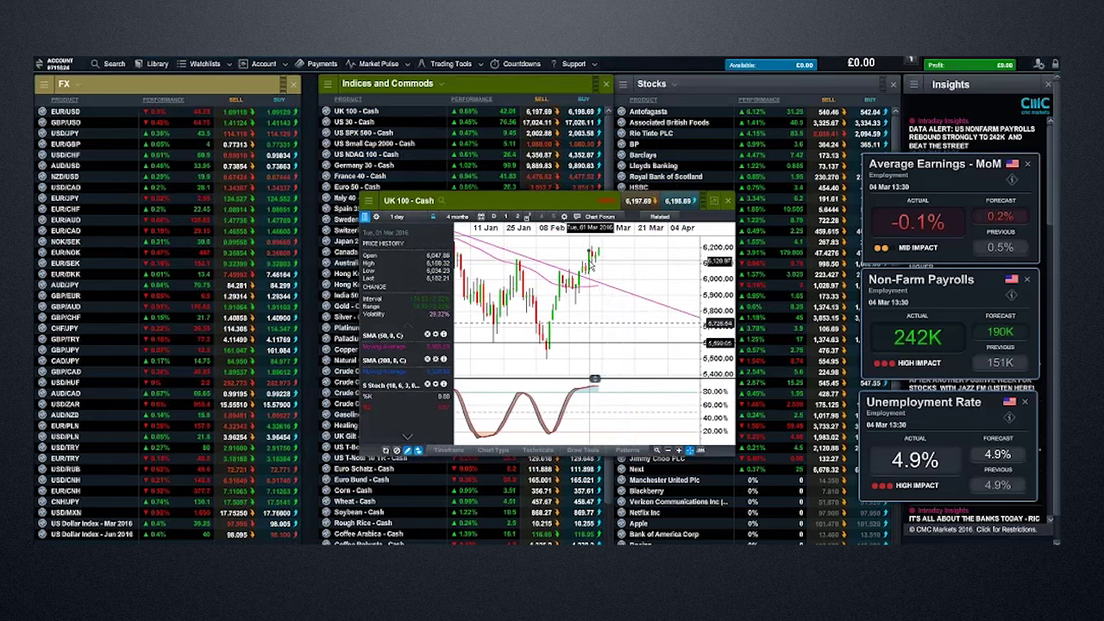
pyautogui.scroll(2, 584, 302)
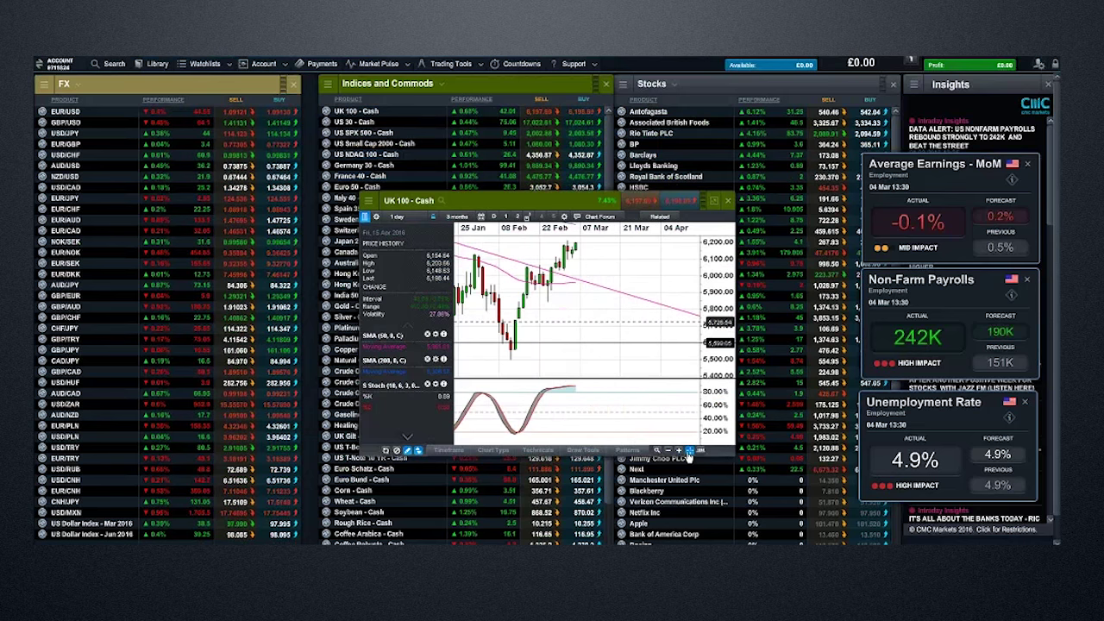
pyautogui.scroll(2, 565, 279)
pyautogui.scroll(-5, 565, 279)
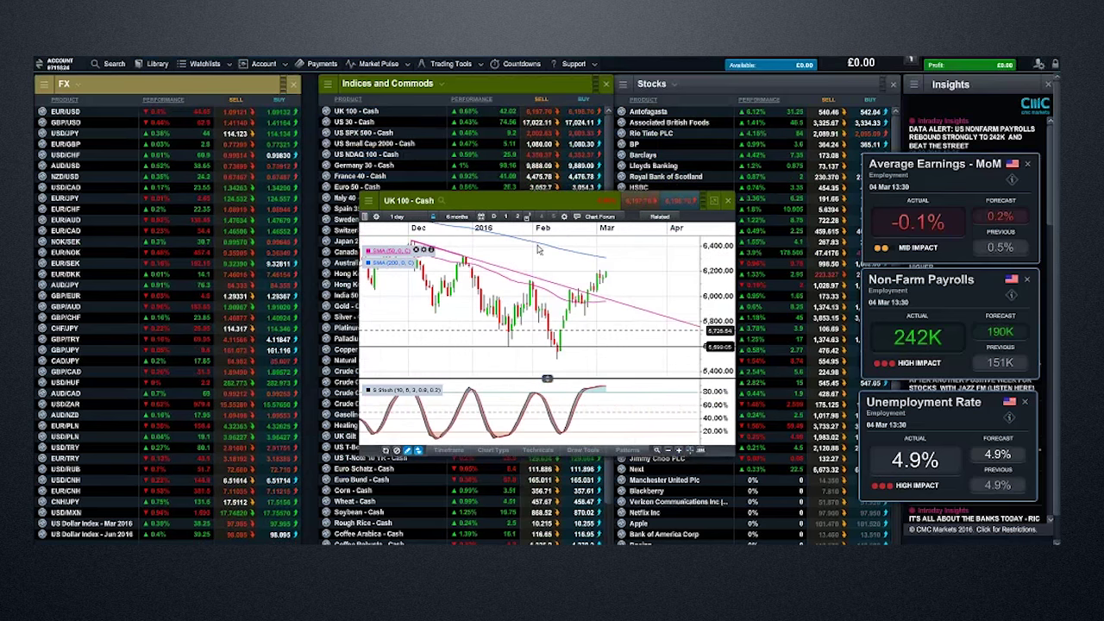
pyautogui.moveTo(553, 213); pyautogui.dragTo(384, 189)
pyautogui.scroll(-2, 473, 340)
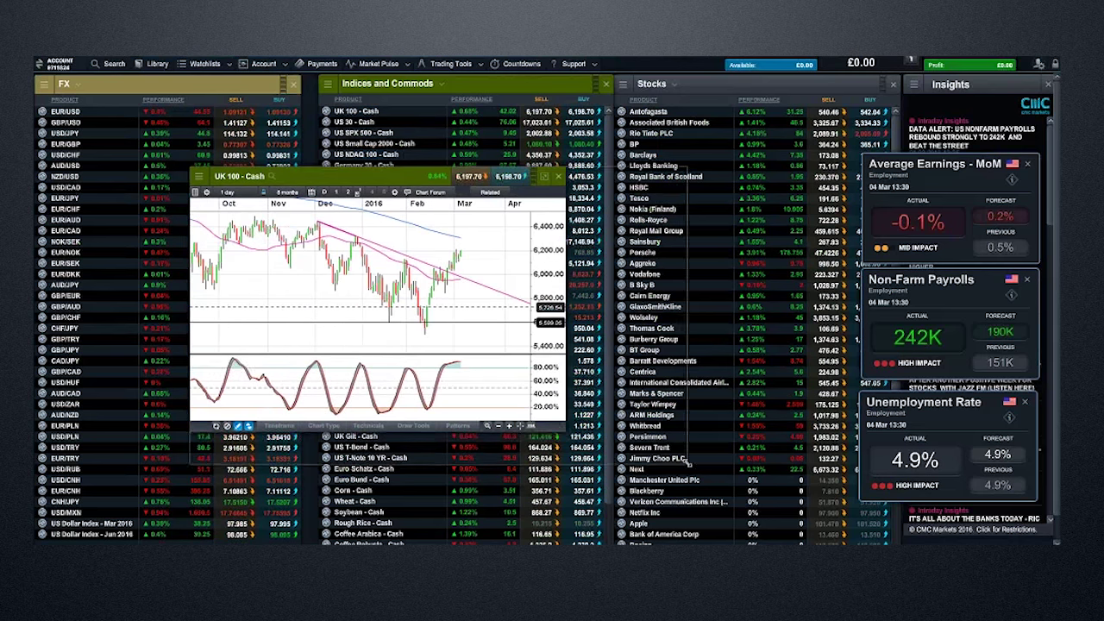
pyautogui.moveTo(564, 428); pyautogui.dragTo(705, 462)
pyautogui.click(701, 178)
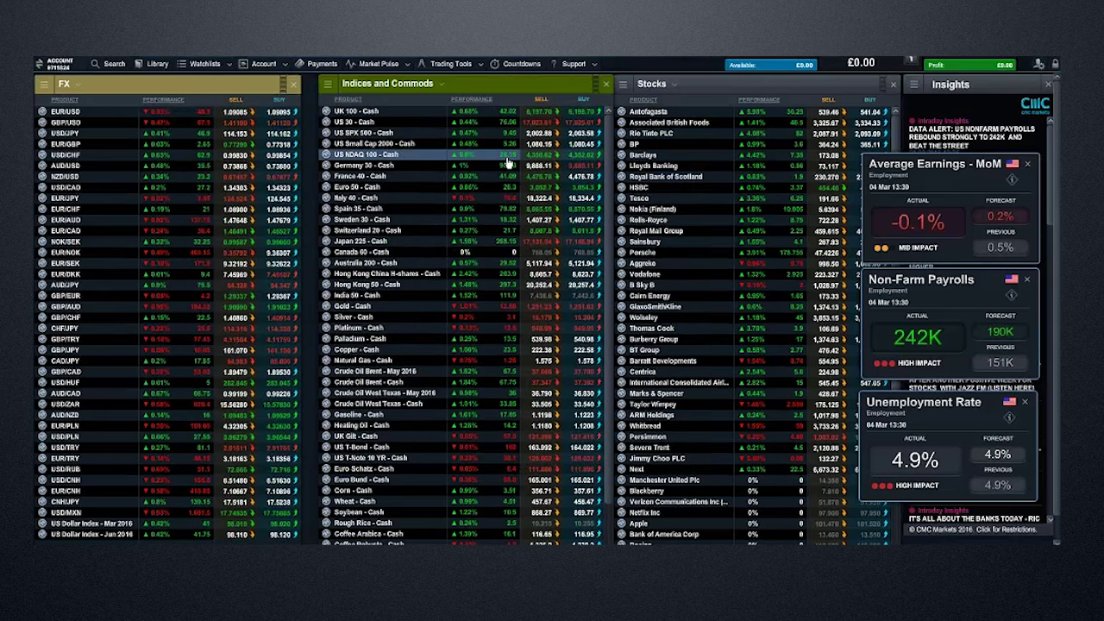
pyautogui.click(326, 133)
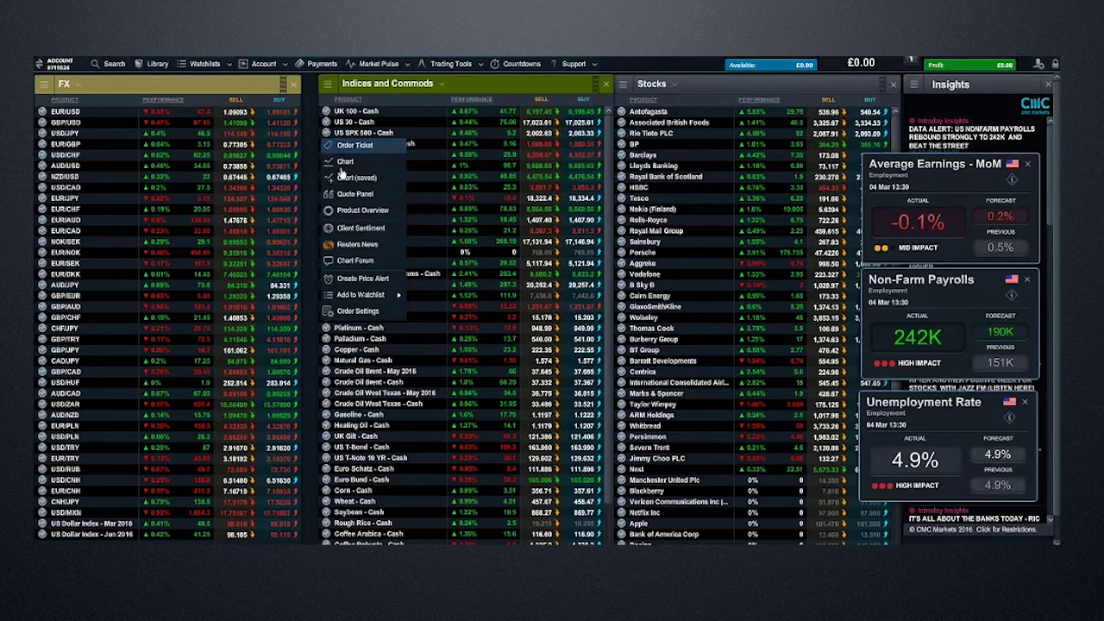
pyautogui.click(345, 179)
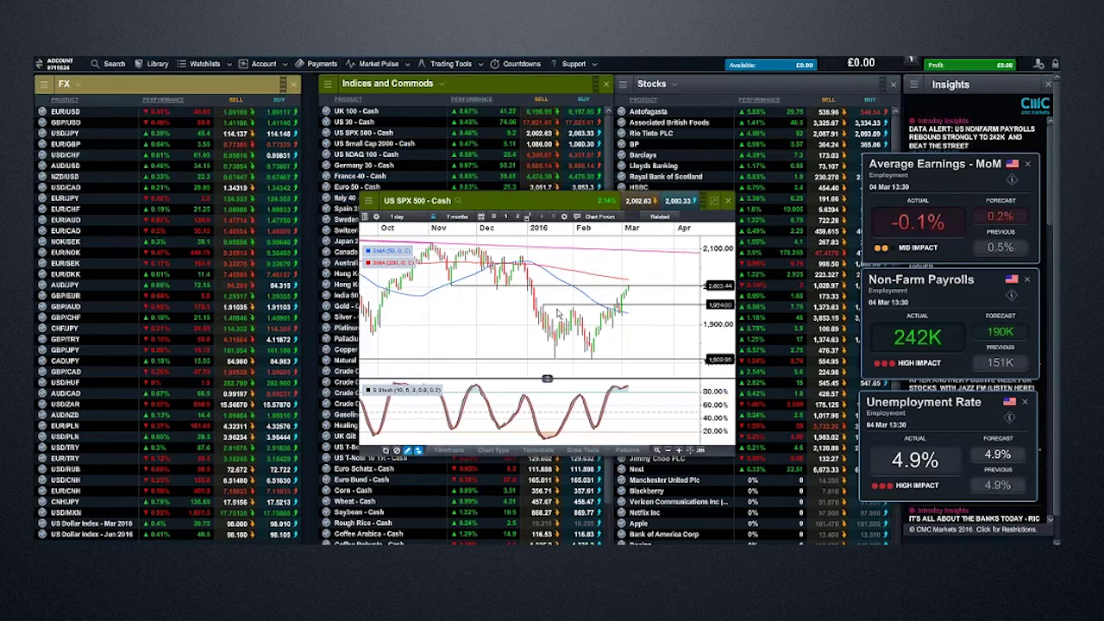
pyautogui.click(647, 286)
pyautogui.scroll(1, 647, 297)
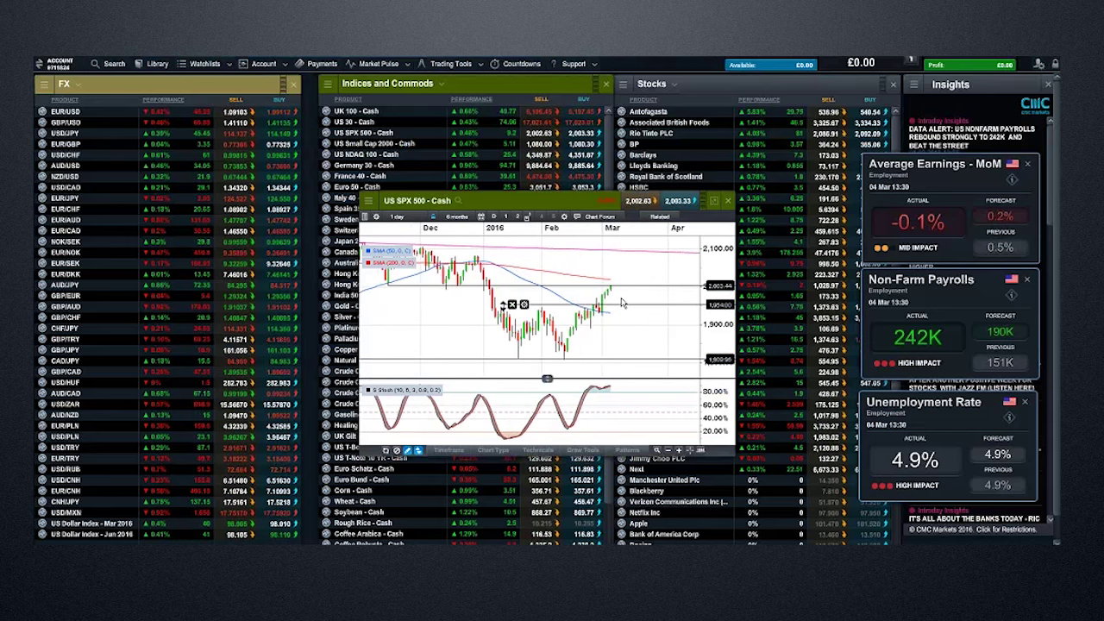
pyautogui.scroll(-1, 449, 297)
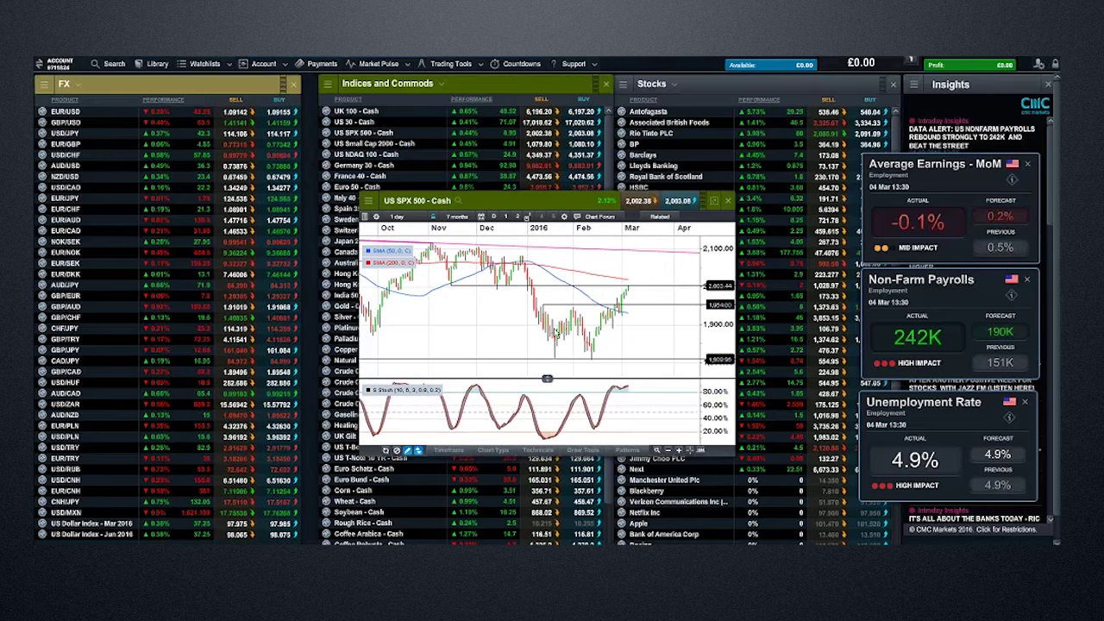
pyautogui.scroll(1, 555, 334)
pyautogui.scroll(1, 555, 334)
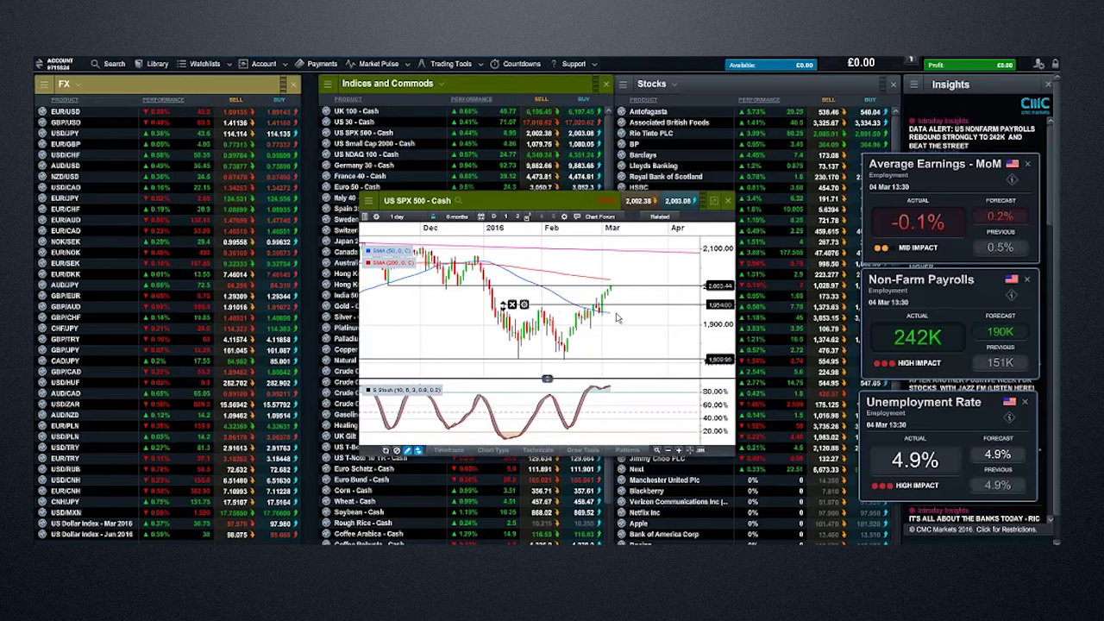
pyautogui.moveTo(581, 217); pyautogui.dragTo(397, 175)
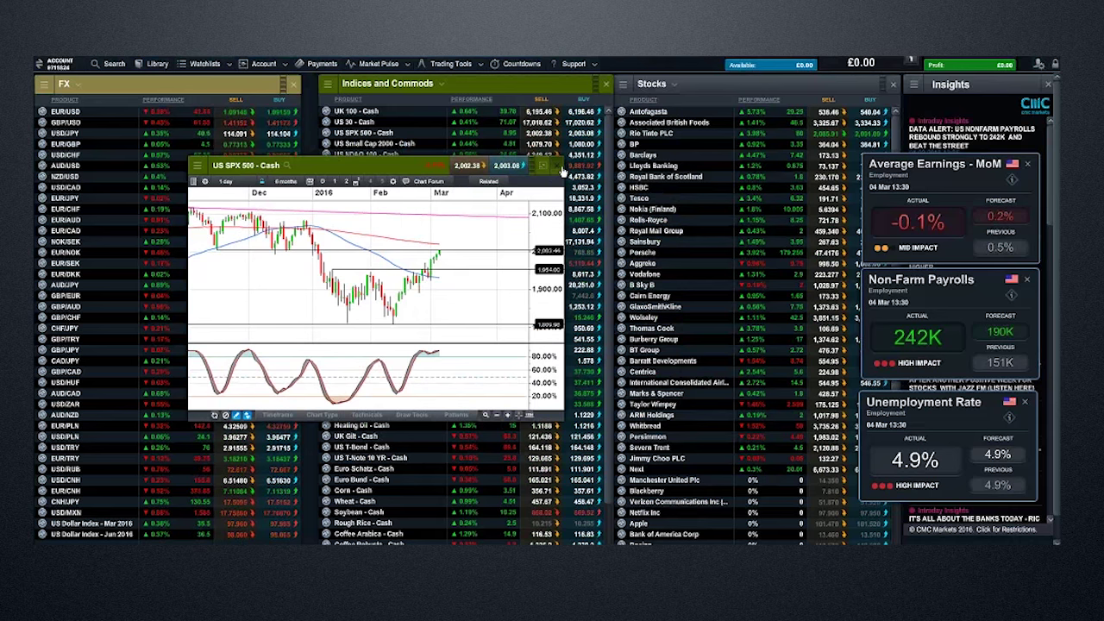
pyautogui.click(557, 165)
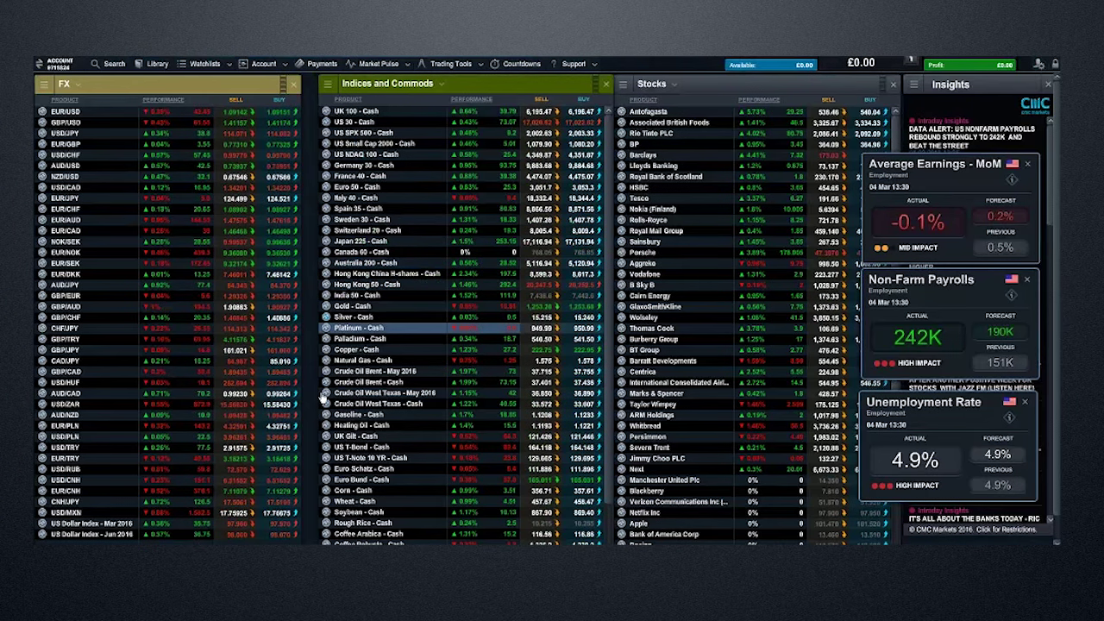
# Step: Open a Gold – Cash chart, move it up-left, enlarge it and zoom to about nine months
pyautogui.rightClick(330, 316)
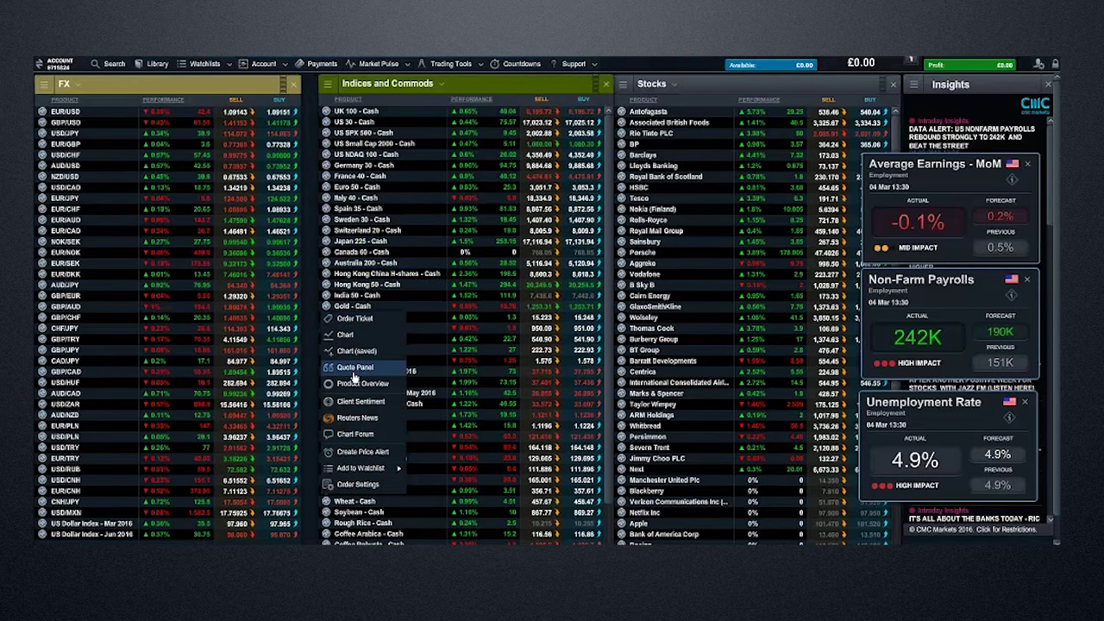
pyautogui.click(358, 351)
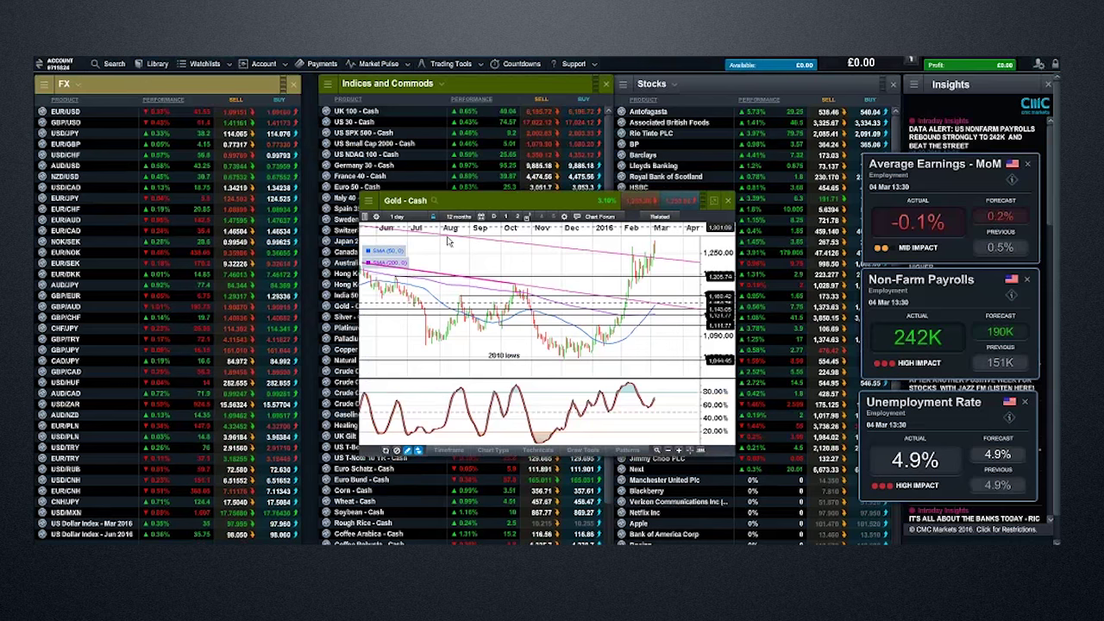
pyautogui.moveTo(478, 205); pyautogui.dragTo(233, 157)
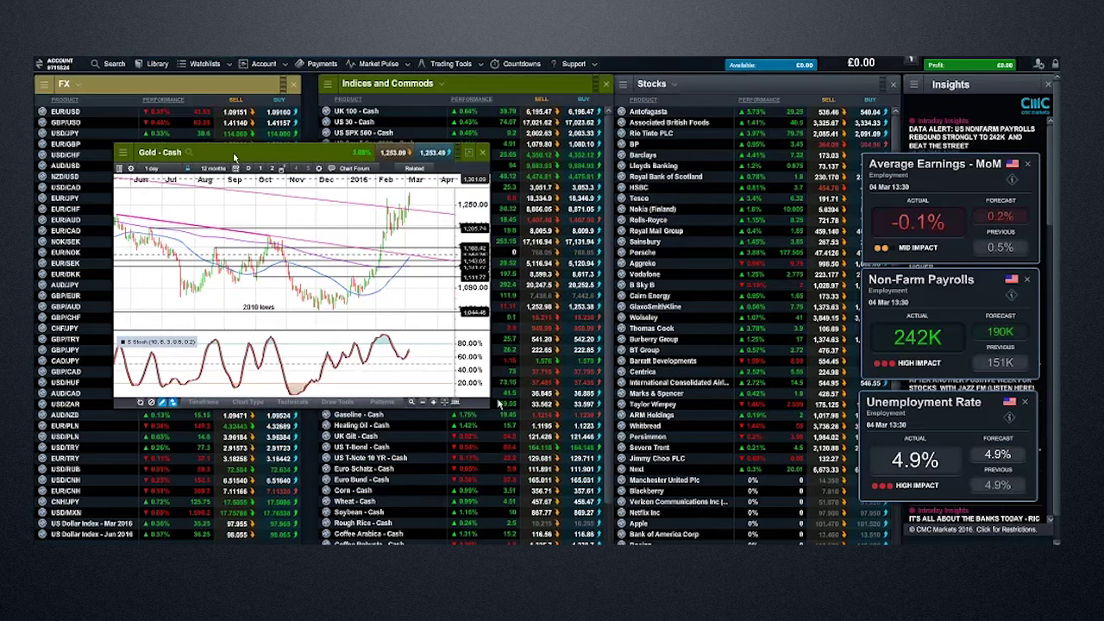
pyautogui.moveTo(497, 406); pyautogui.dragTo(756, 499)
pyautogui.scroll(3, 532, 326)
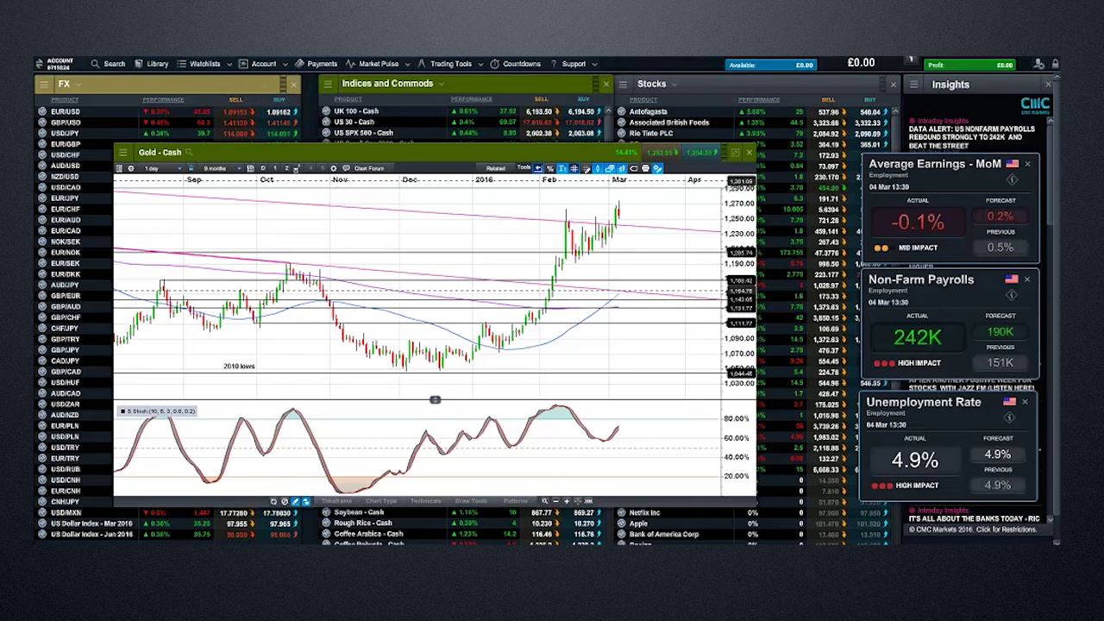
# Step: Zoom the Gold - Cash chart to about six months, collapse its price-history panel, then close it
pyautogui.scroll(2, 600, 483)
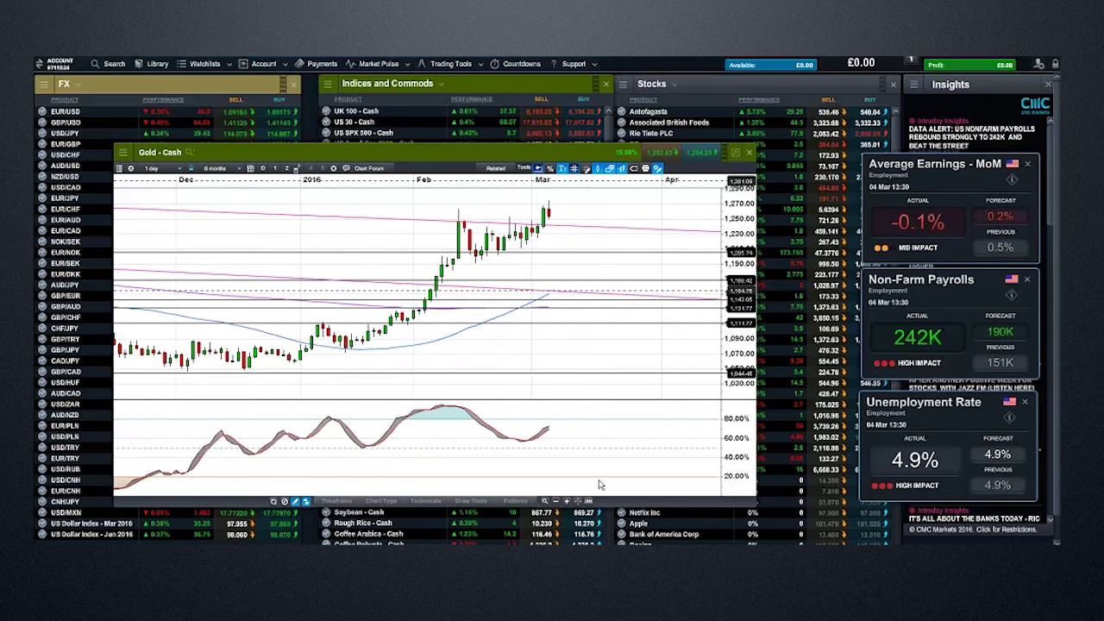
pyautogui.moveTo(574, 262)
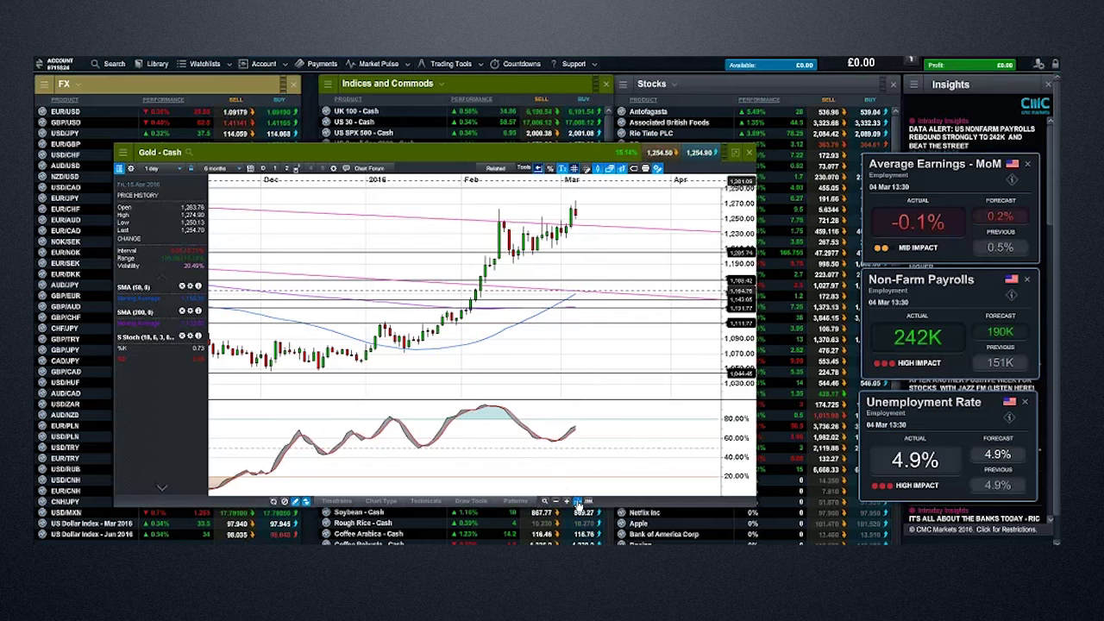
pyautogui.click(162, 487)
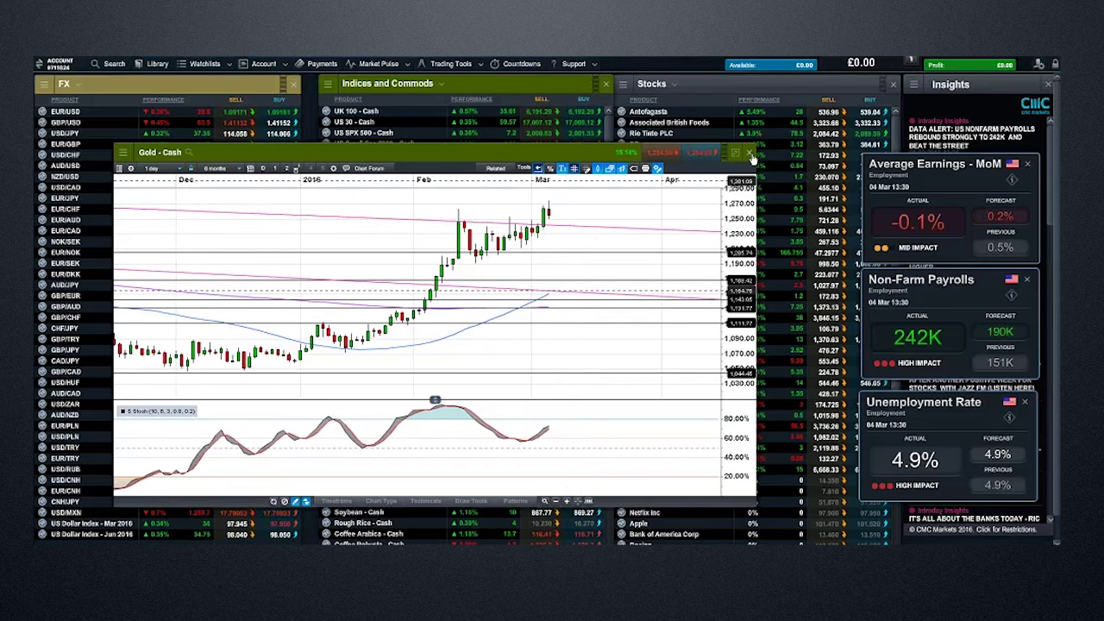
pyautogui.press('Escape')
# Step: Open a EUR/GBP chart from the watchlist and enlarge it toward the upper left
pyautogui.rightClick(47, 151)
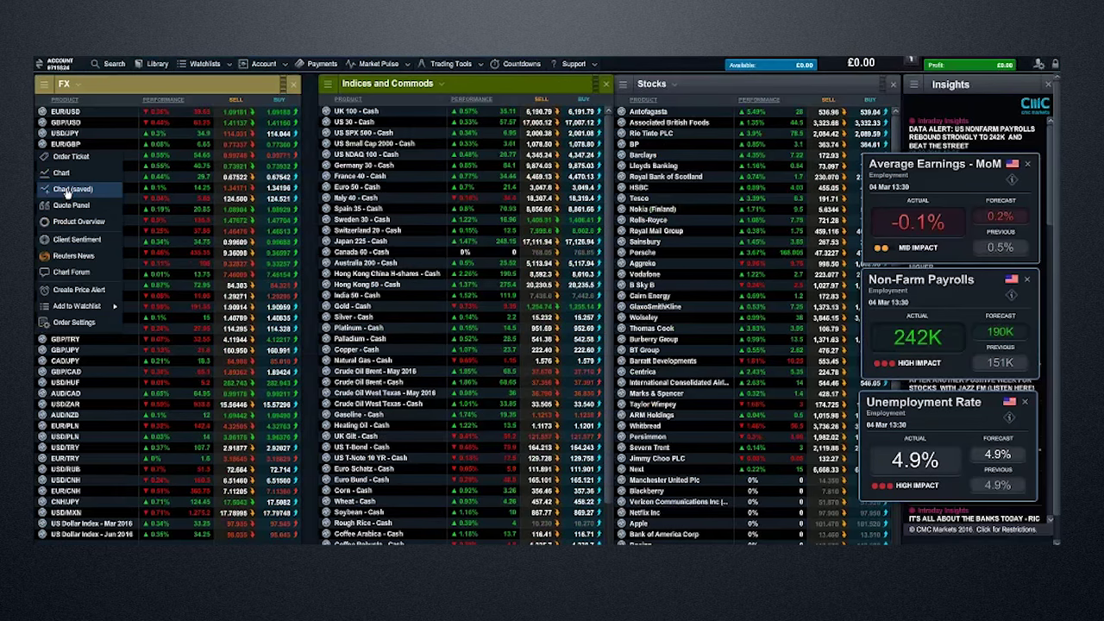
pyautogui.click(69, 192)
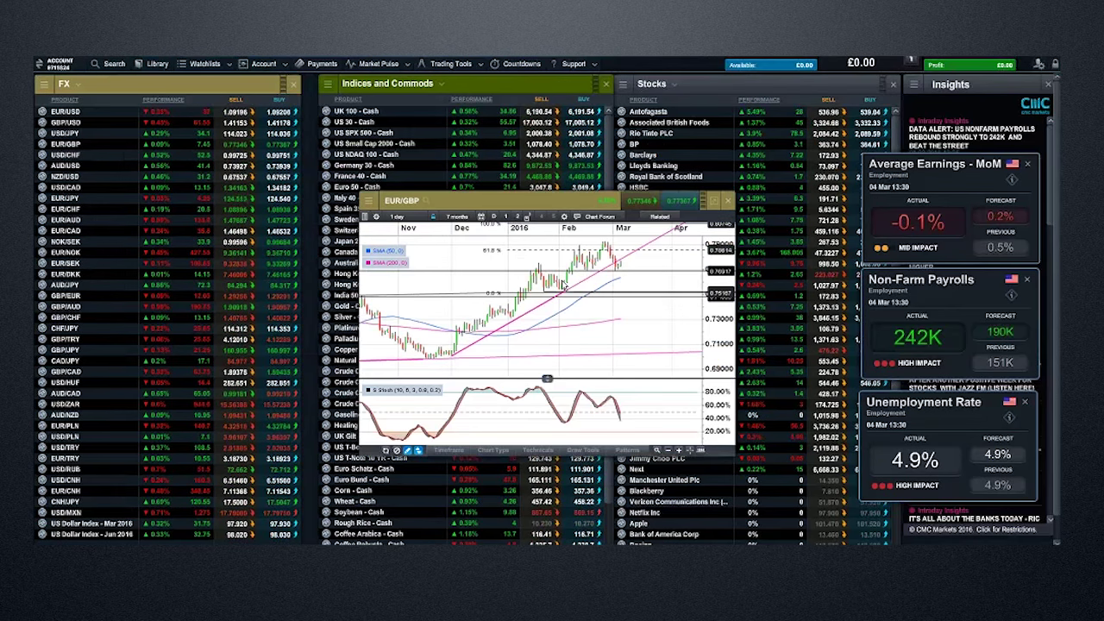
pyautogui.moveTo(517, 200); pyautogui.dragTo(385, 154)
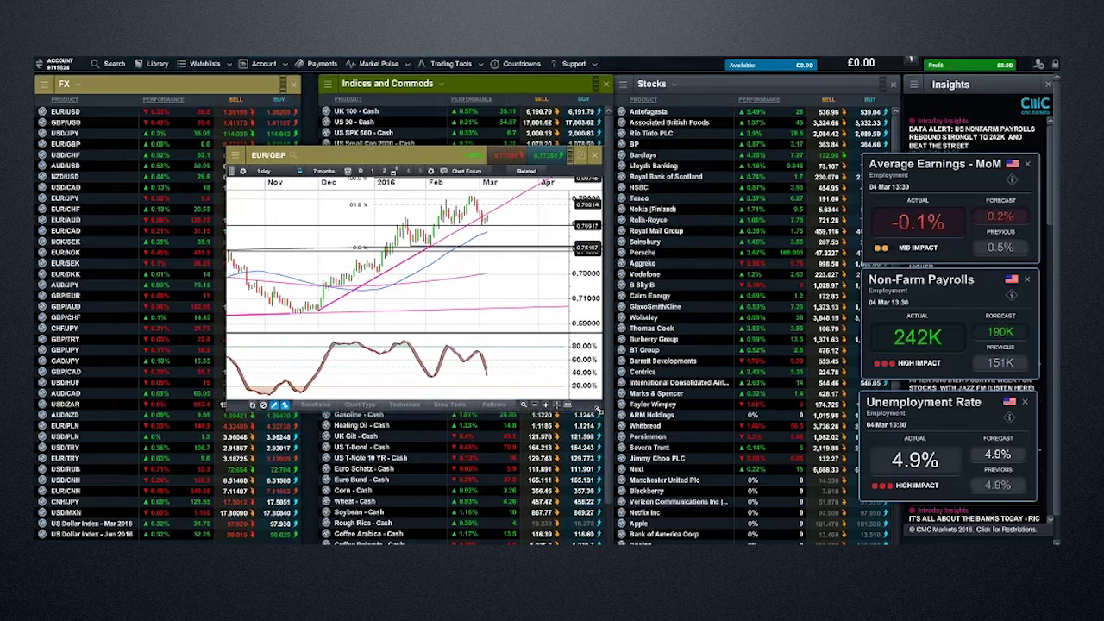
pyautogui.moveTo(603, 412); pyautogui.dragTo(787, 521)
pyautogui.moveTo(517, 156); pyautogui.dragTo(395, 110)
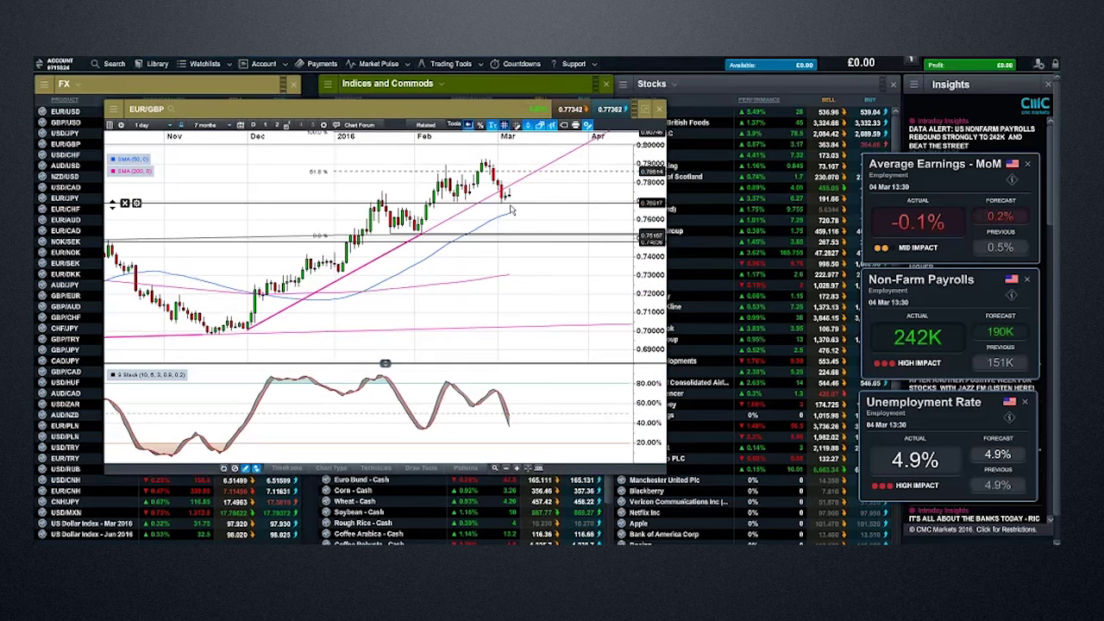
# Step: Set EUR/GBP to 1-week candles and zoom to roughly 14 months
pyautogui.click(151, 125)
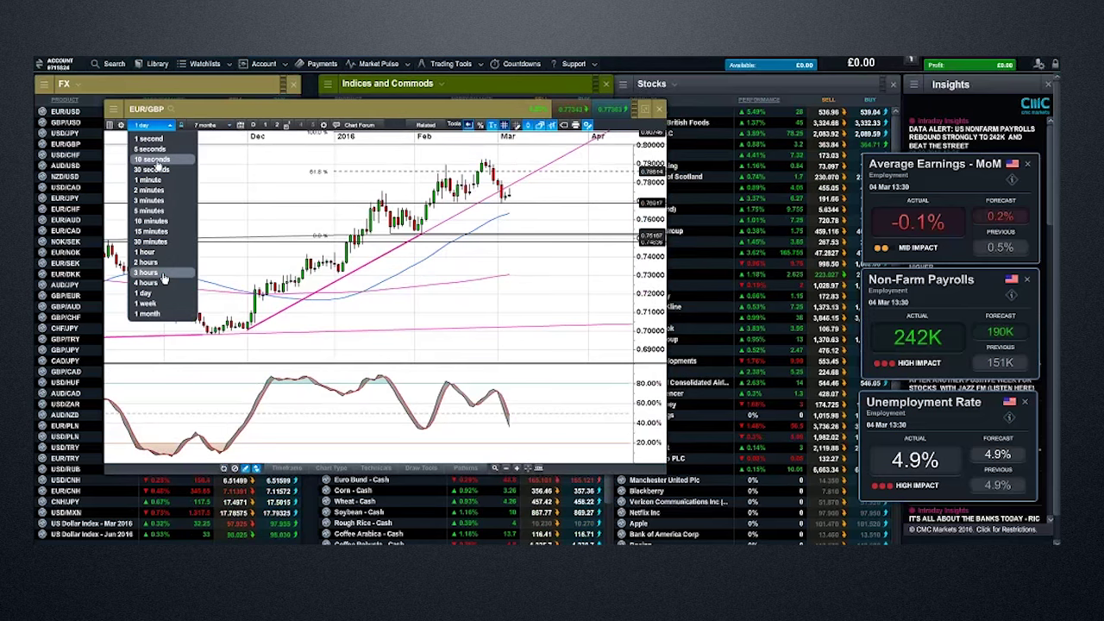
pyautogui.click(147, 304)
pyautogui.scroll(3, 294, 318)
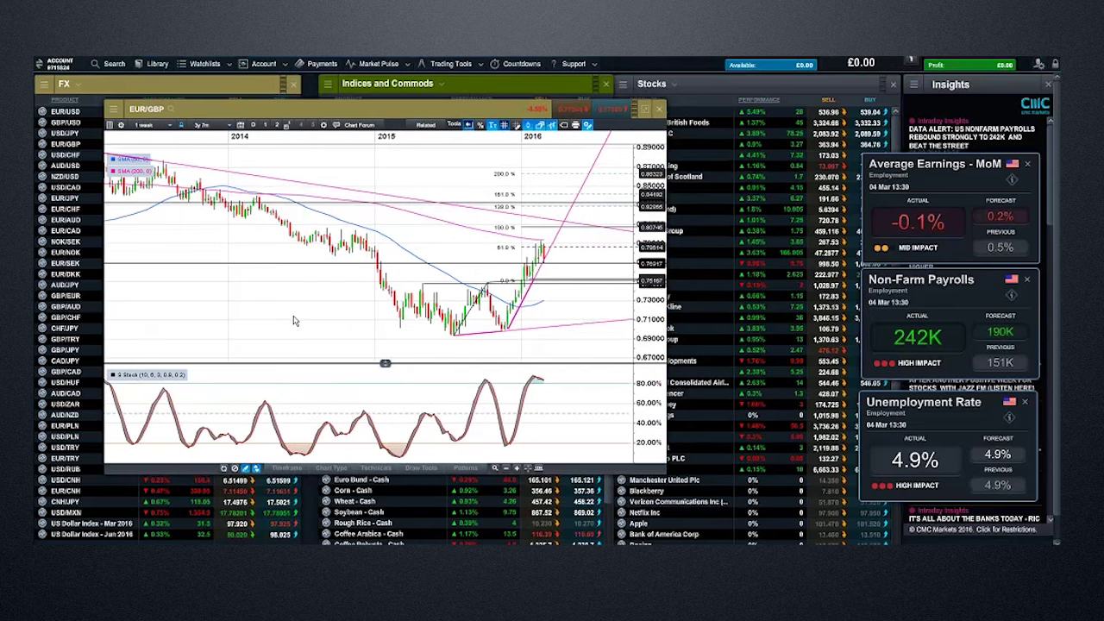
pyautogui.scroll(2, 308, 224)
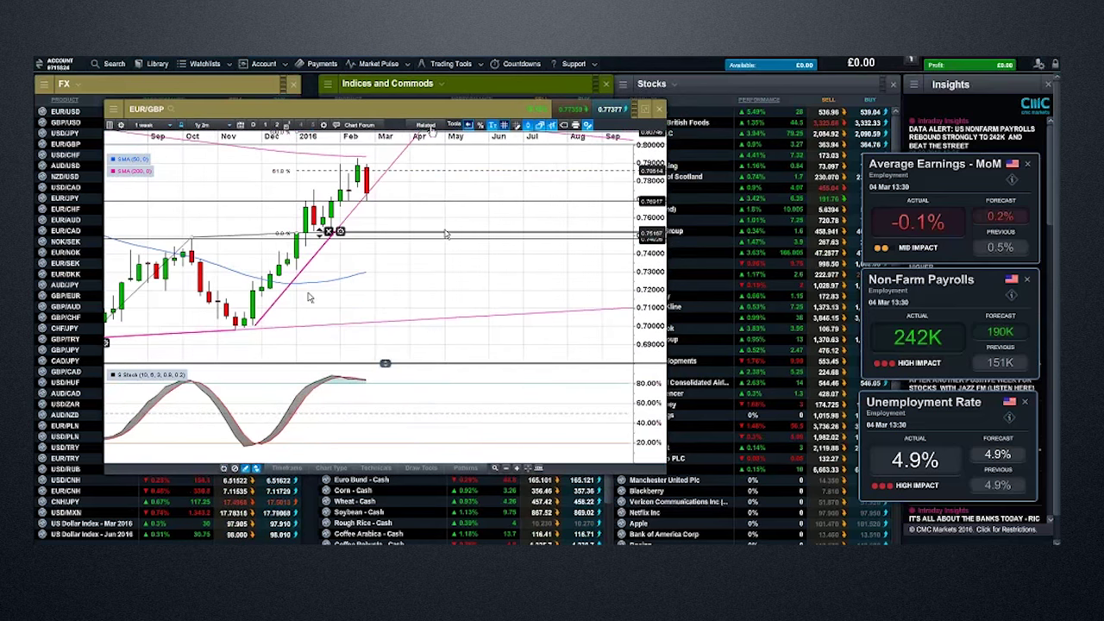
pyautogui.moveTo(424, 115); pyautogui.dragTo(479, 117)
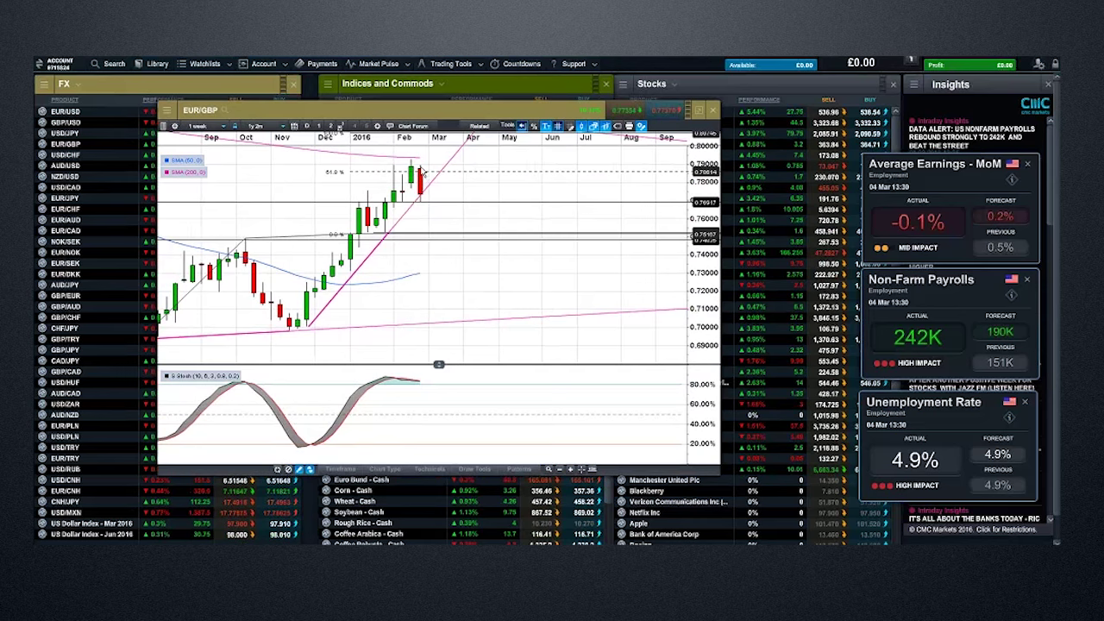
pyautogui.moveTo(422, 205)
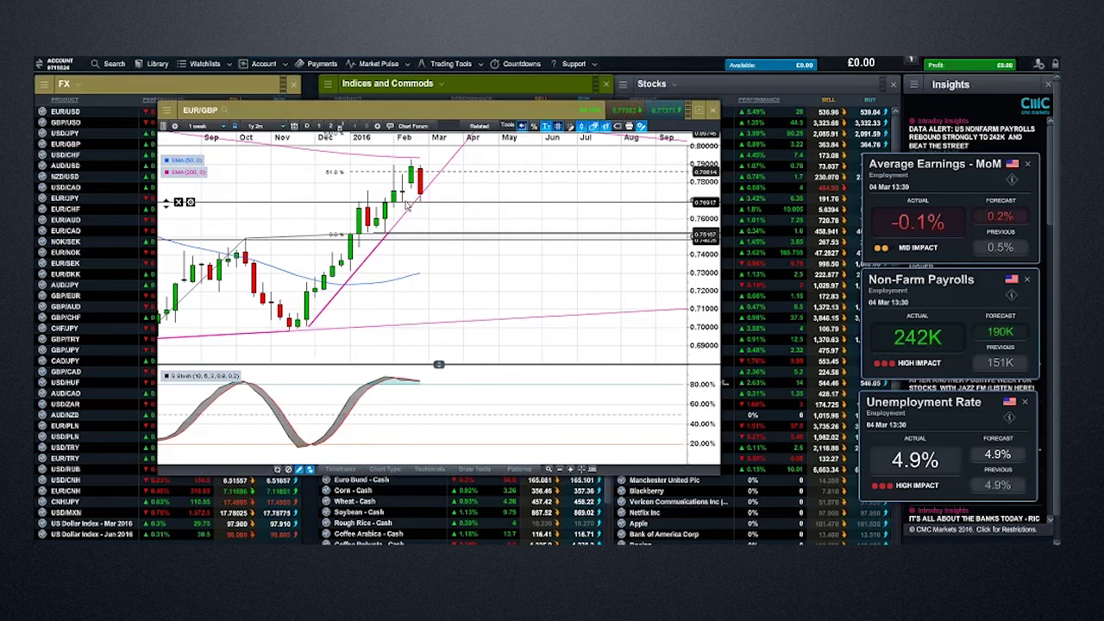
# Step: Set EUR/GBP to 1-day candles and zoom in to about the last five months
pyautogui.click(204, 127)
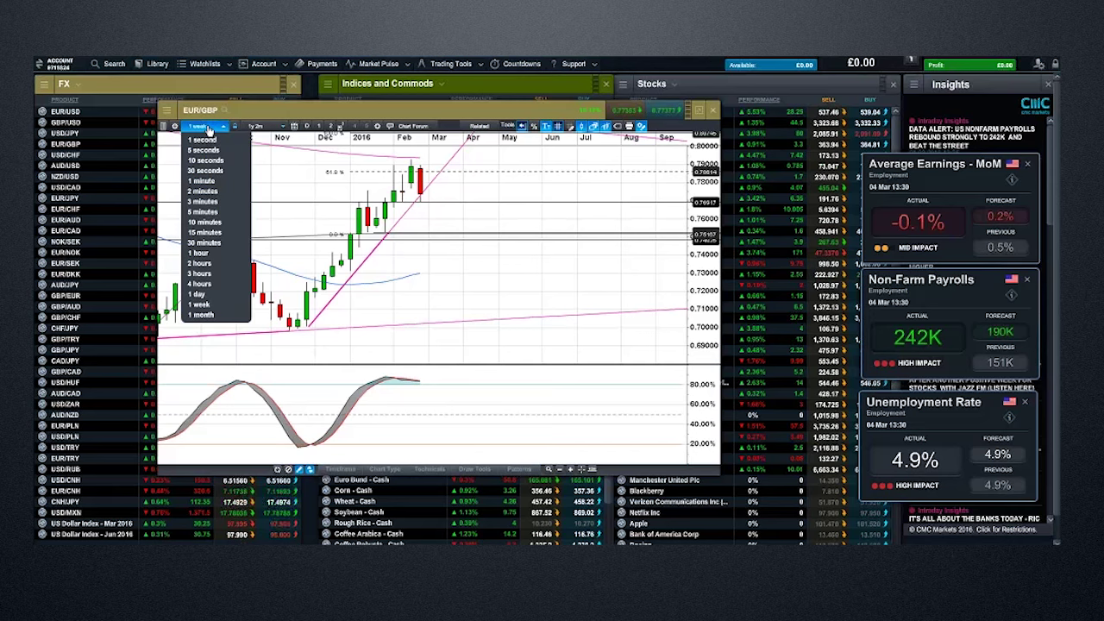
pyautogui.click(197, 294)
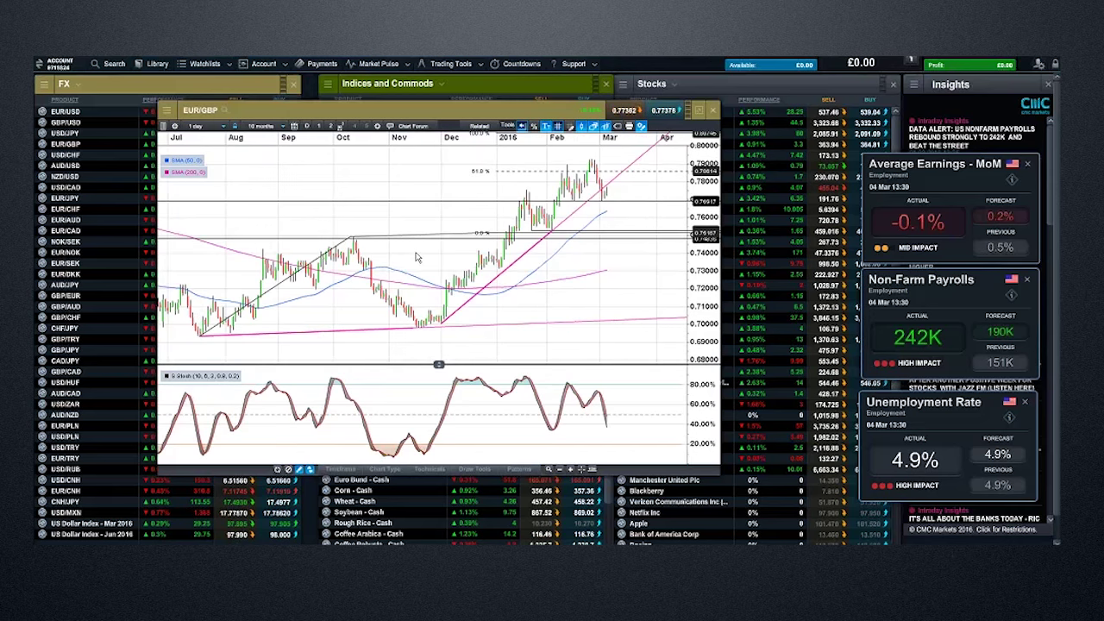
pyautogui.scroll(2, 417, 257)
pyautogui.moveTo(539, 209)
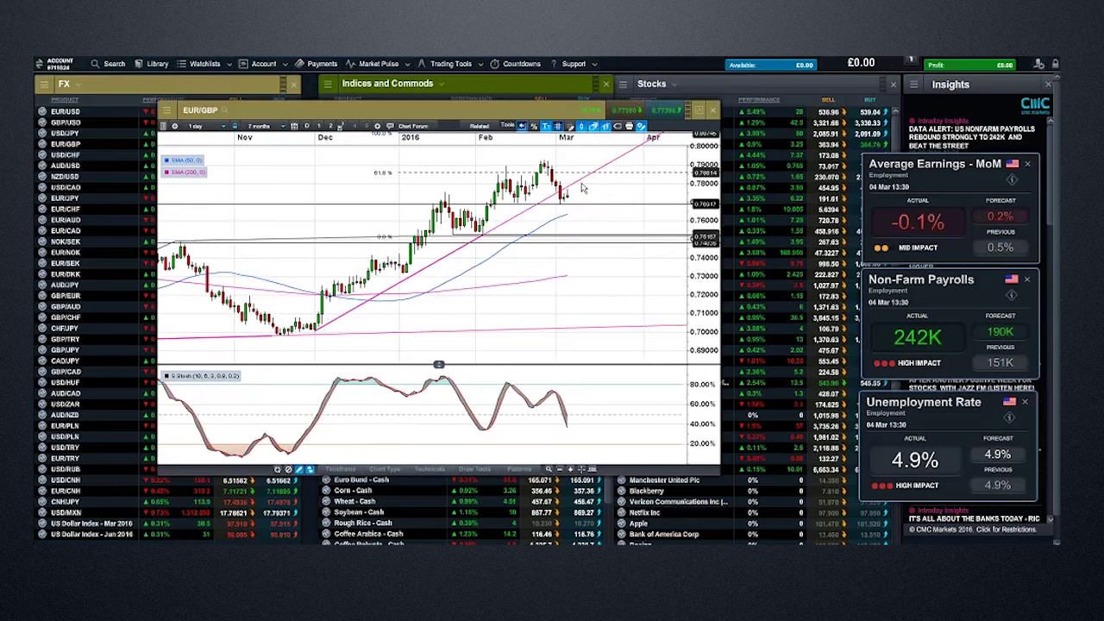
pyautogui.scroll(1, 561, 214)
pyautogui.scroll(1, 562, 214)
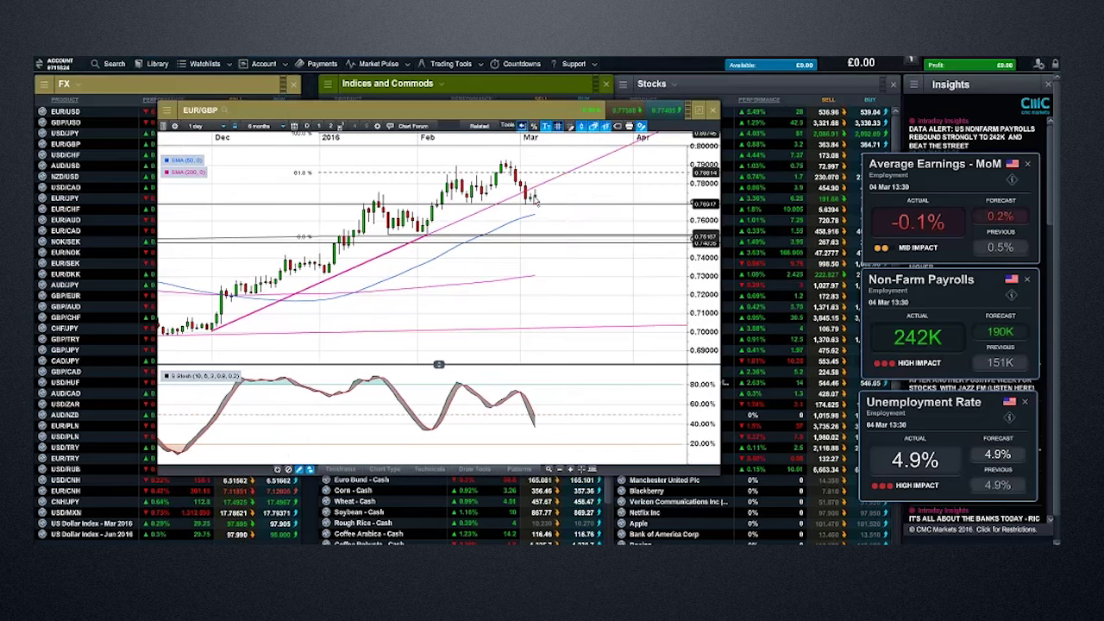
pyautogui.scroll(2, 543, 213)
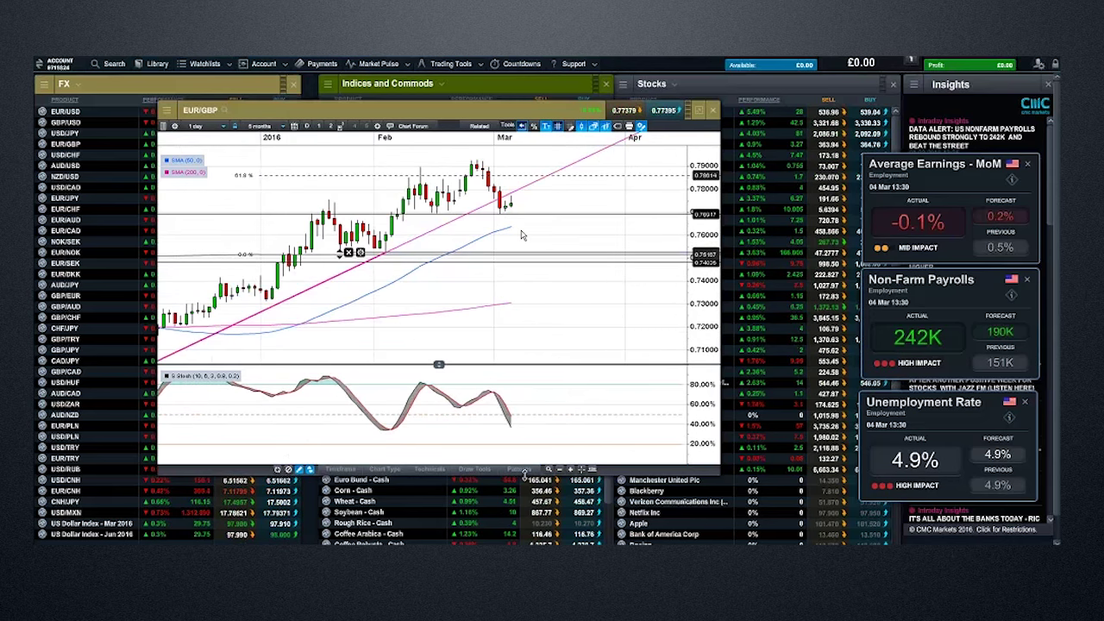
pyautogui.click(492, 470)
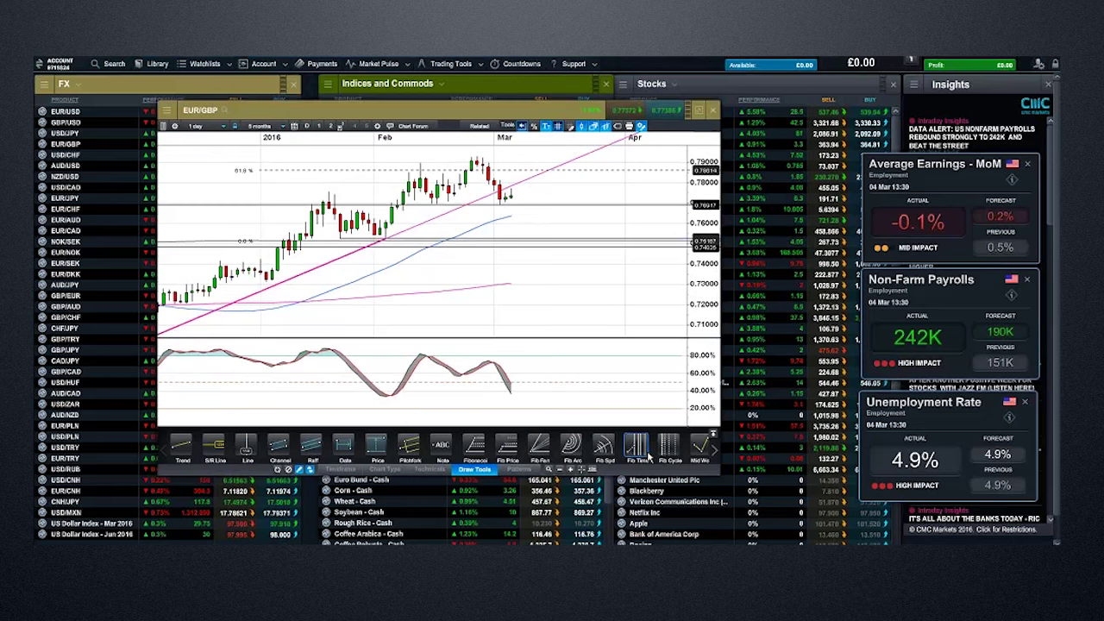
pyautogui.scroll(-3, 649, 457)
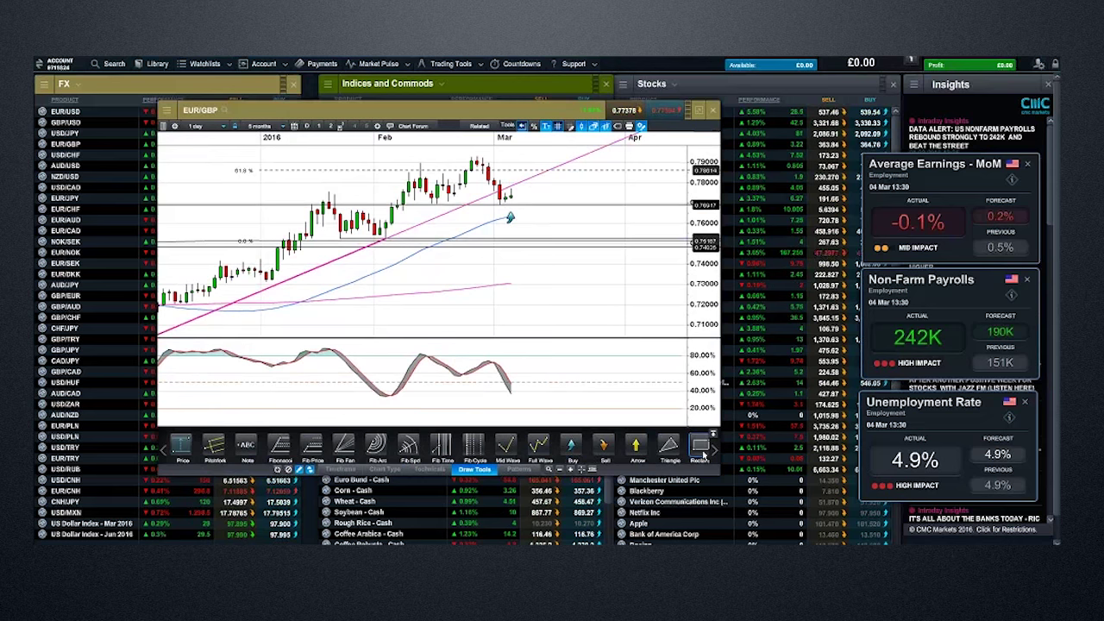
pyautogui.click(713, 436)
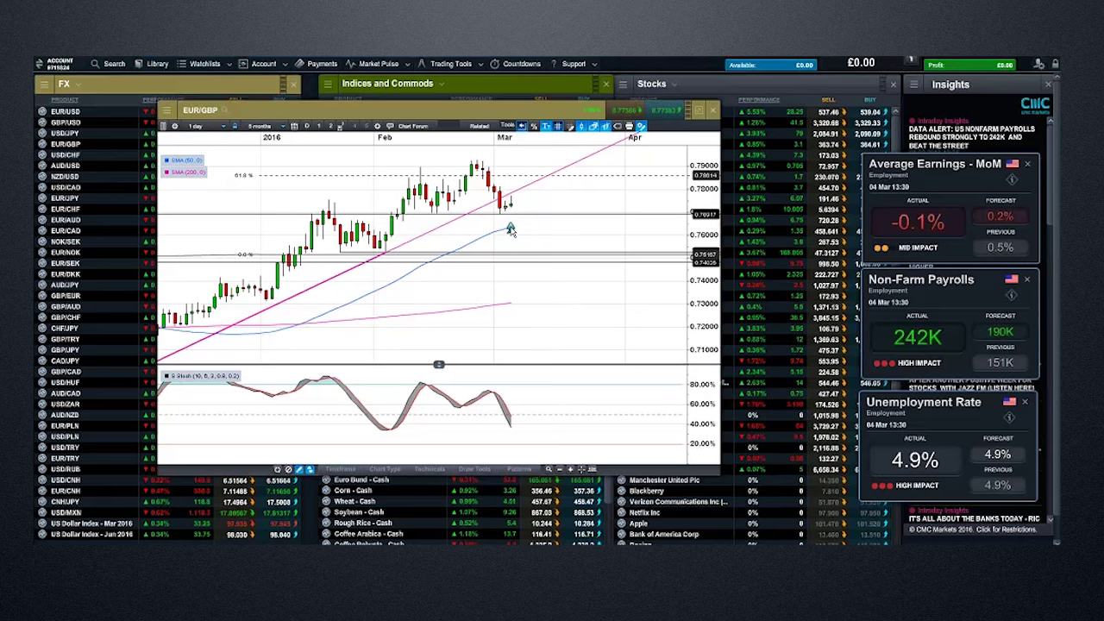
pyautogui.moveTo(511, 229)
pyautogui.mouseDown()
pyautogui.moveTo(534, 255)
pyautogui.moveTo(518, 229)
pyautogui.mouseUp()
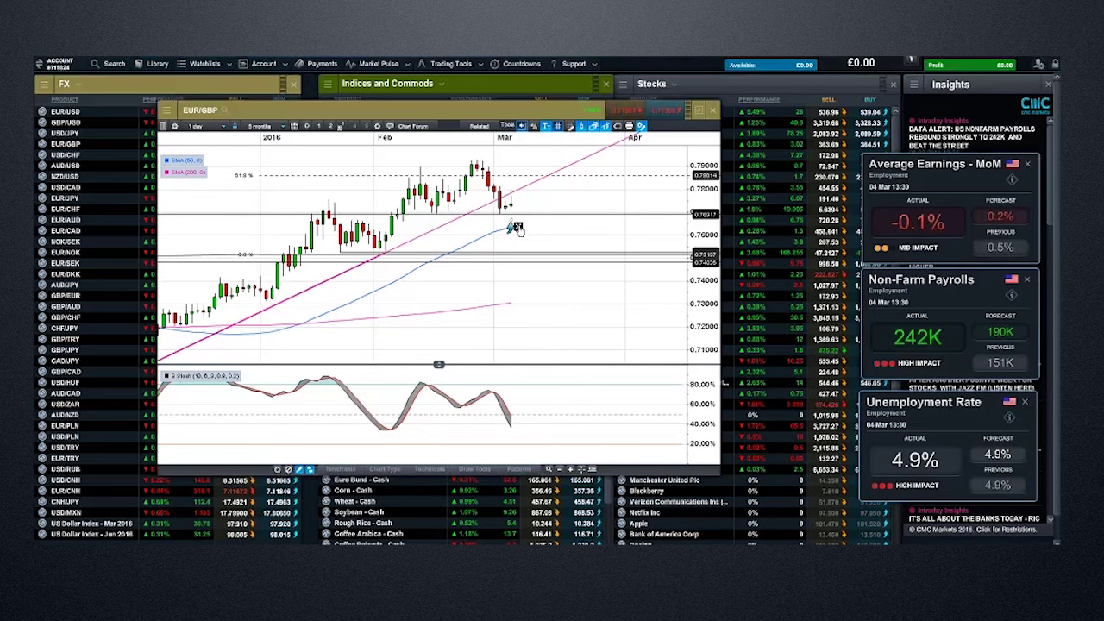
pyautogui.moveTo(516, 227); pyautogui.dragTo(518, 228)
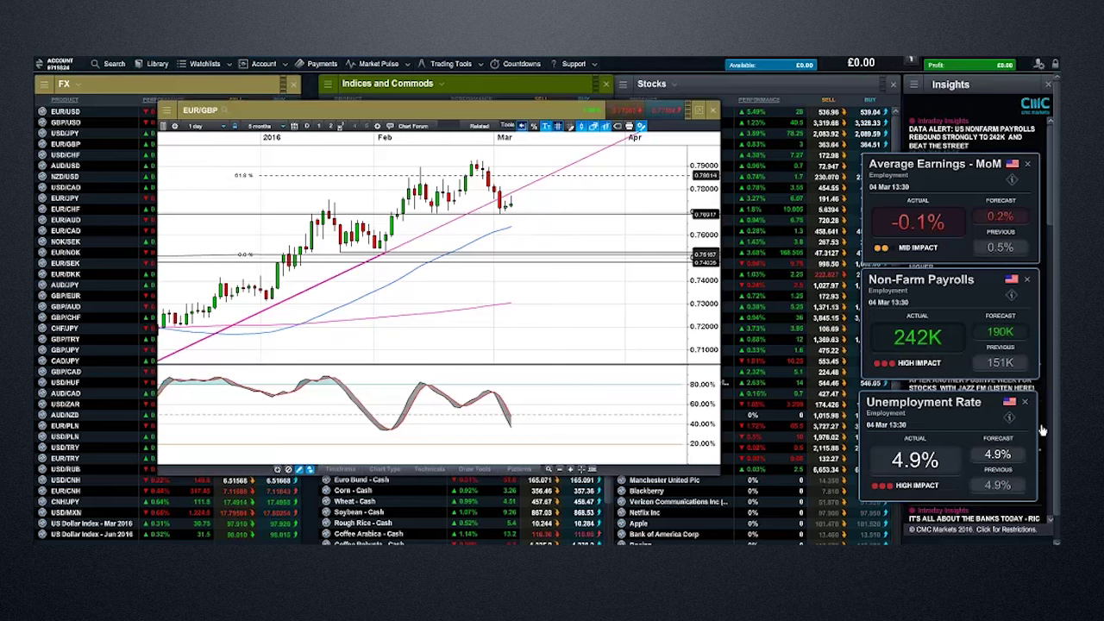
# Step: Close the EUR/GBP chart and open a EUR/JPY chart from the FX watchlist
pyautogui.click(713, 111)
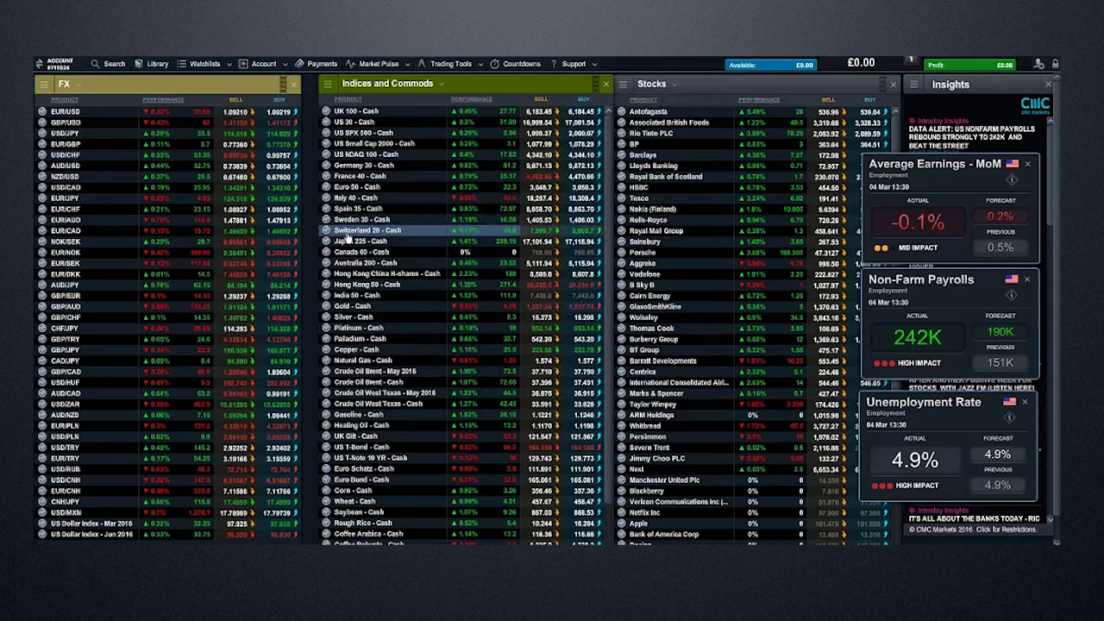
pyautogui.rightClick(43, 216)
pyautogui.click(65, 245)
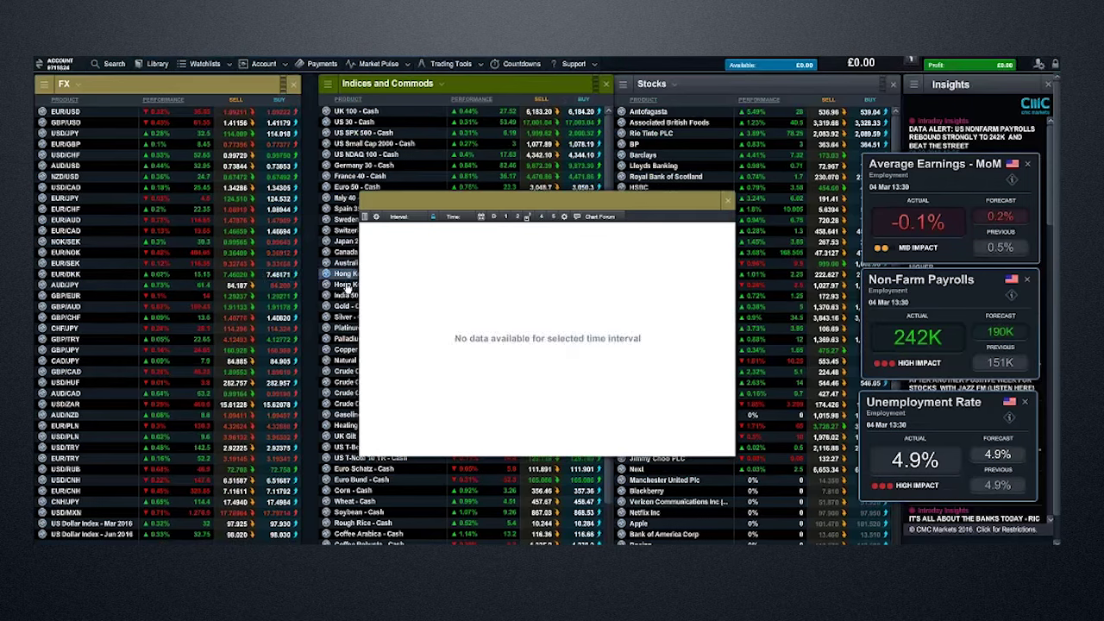
# Step: Enlarge the EUR/JPY window over the FX list and zoom it to eight months
pyautogui.moveTo(346, 204); pyautogui.dragTo(179, 164)
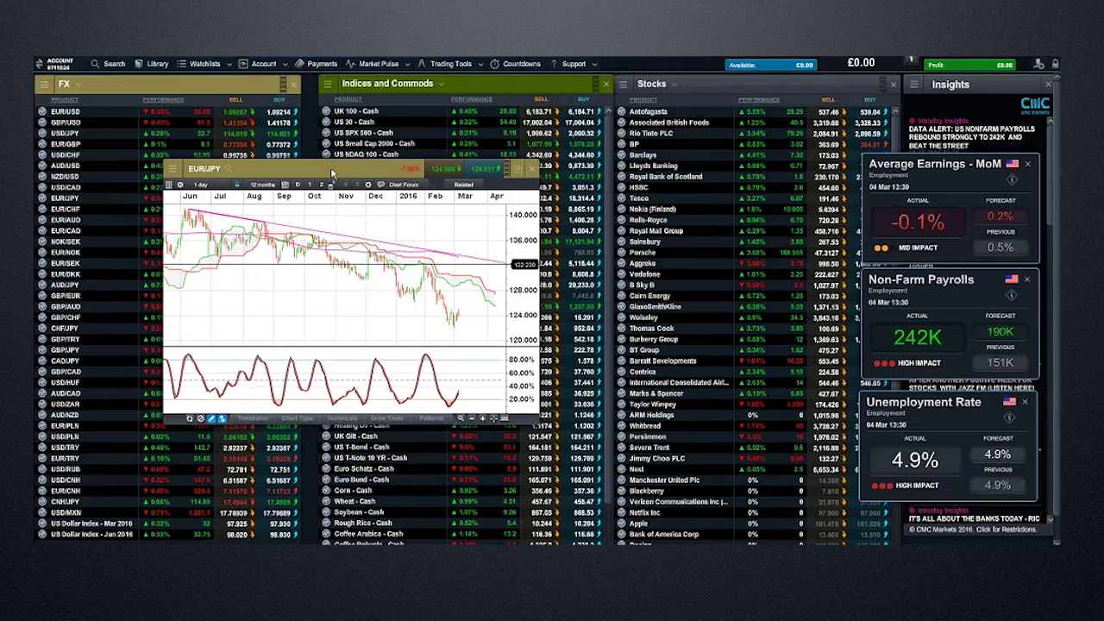
pyautogui.moveTo(516, 417); pyautogui.dragTo(534, 426)
pyautogui.moveTo(759, 511); pyautogui.dragTo(745, 477)
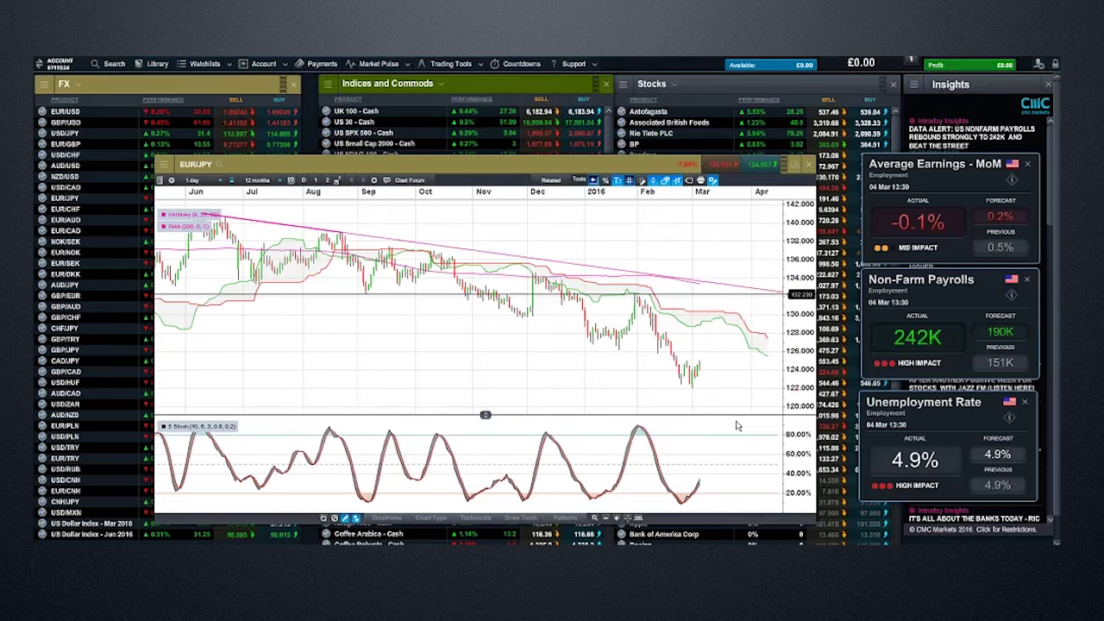
pyautogui.moveTo(153, 161); pyautogui.dragTo(83, 112)
pyautogui.scroll(2, 441, 280)
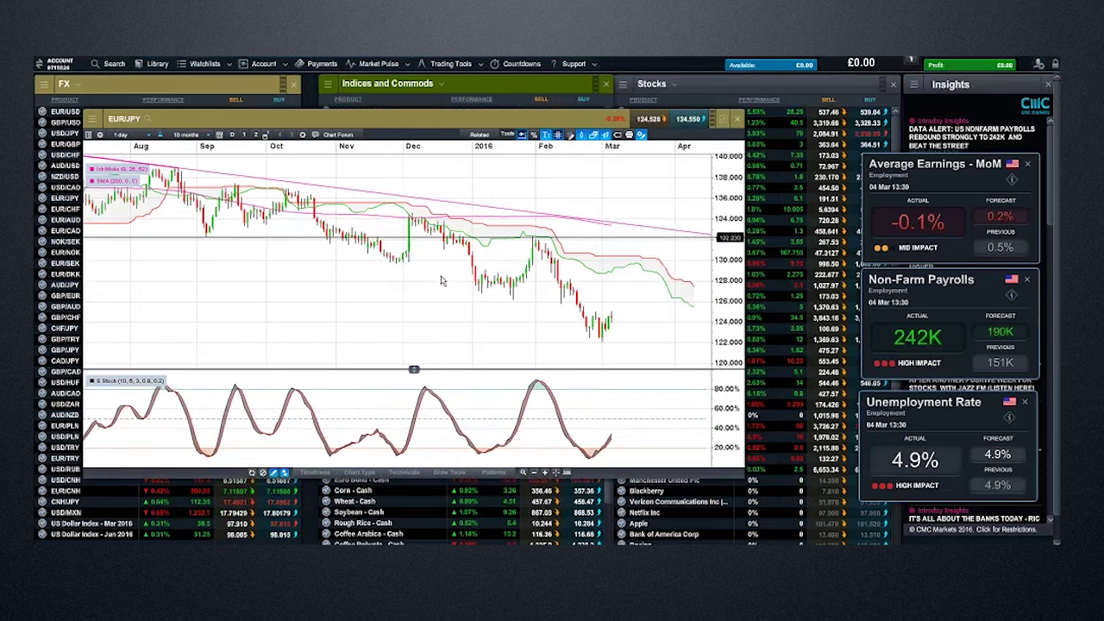
pyautogui.scroll(2, 441, 280)
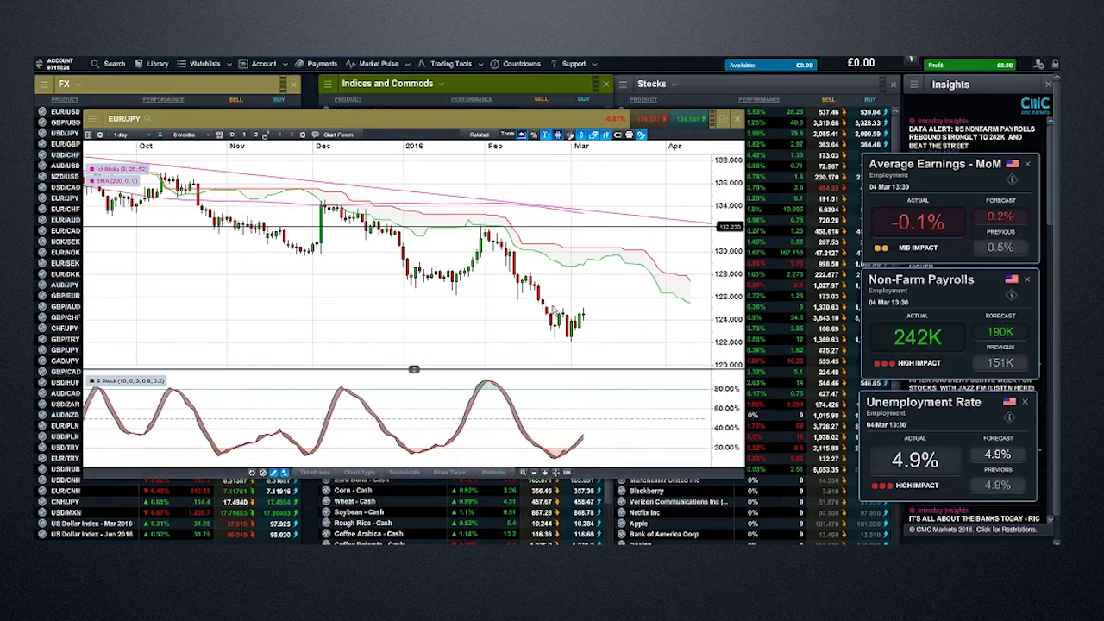
# Step: Switch the EUR/JPY chart to 4-hour candles
pyautogui.click(136, 138)
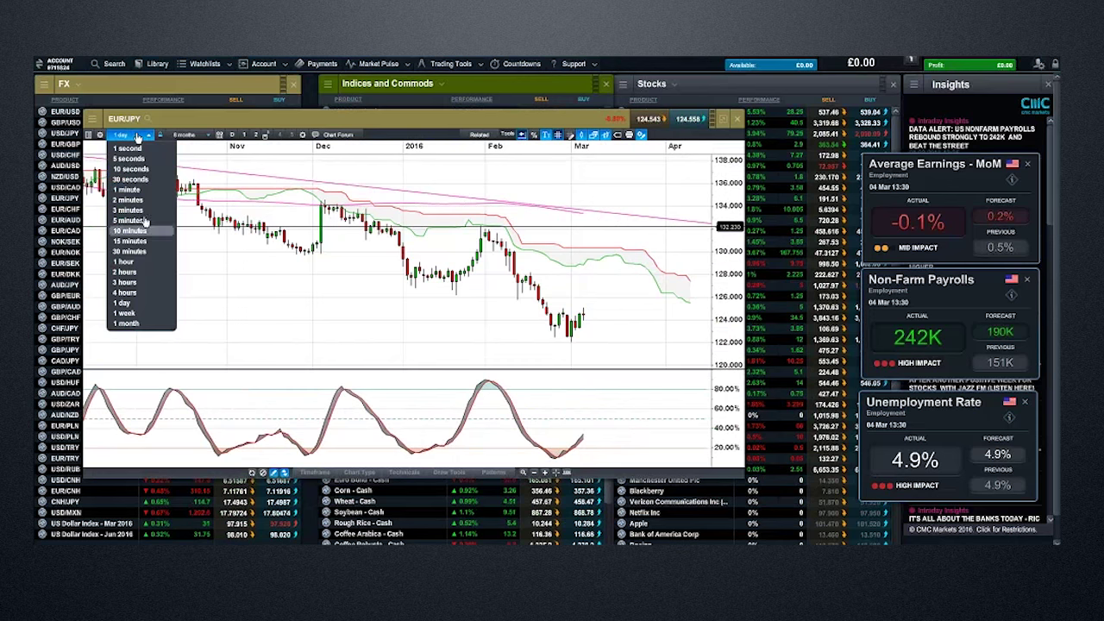
pyautogui.click(154, 296)
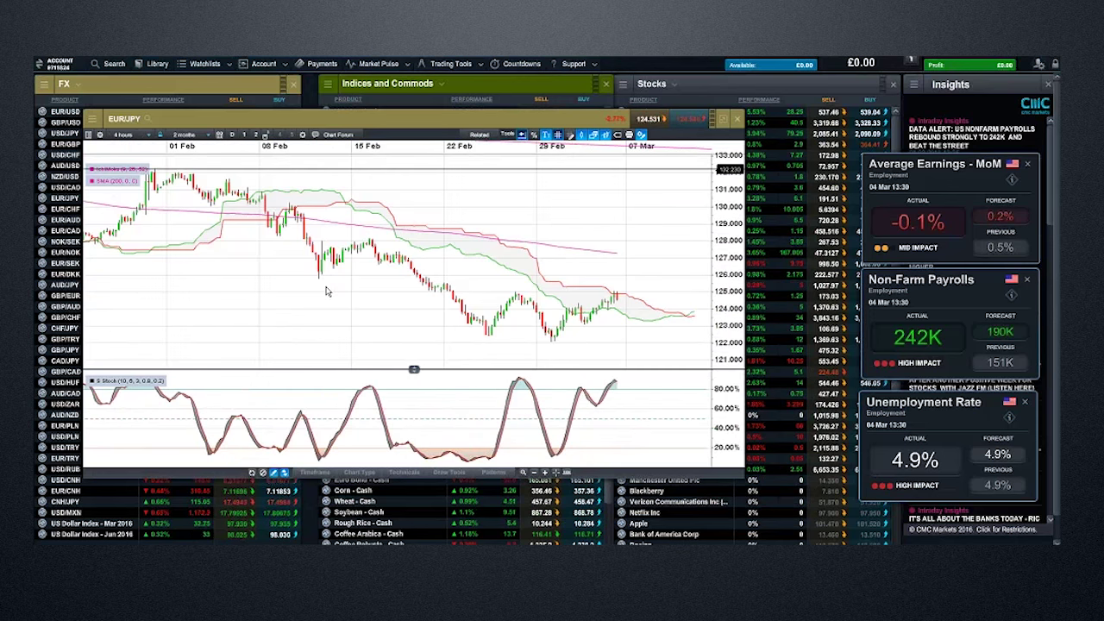
pyautogui.scroll(-3, 326, 291)
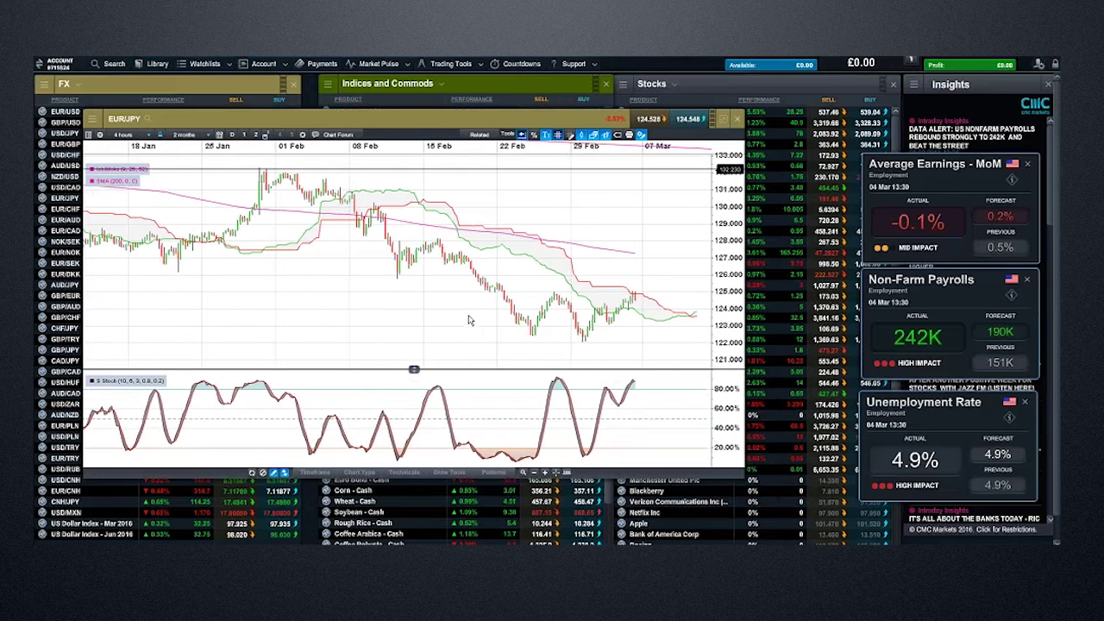
# Step: Draw a rising Trend line from the late-February low, then hide Draw Tools and zoom in
pyautogui.click(449, 473)
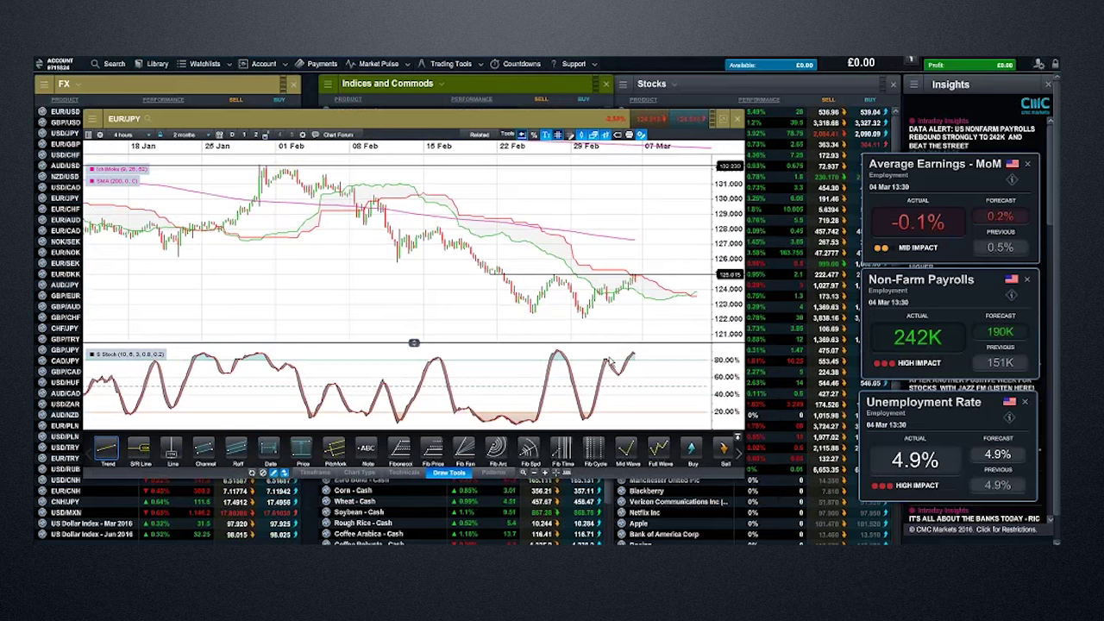
pyautogui.moveTo(584, 318); pyautogui.dragTo(634, 277)
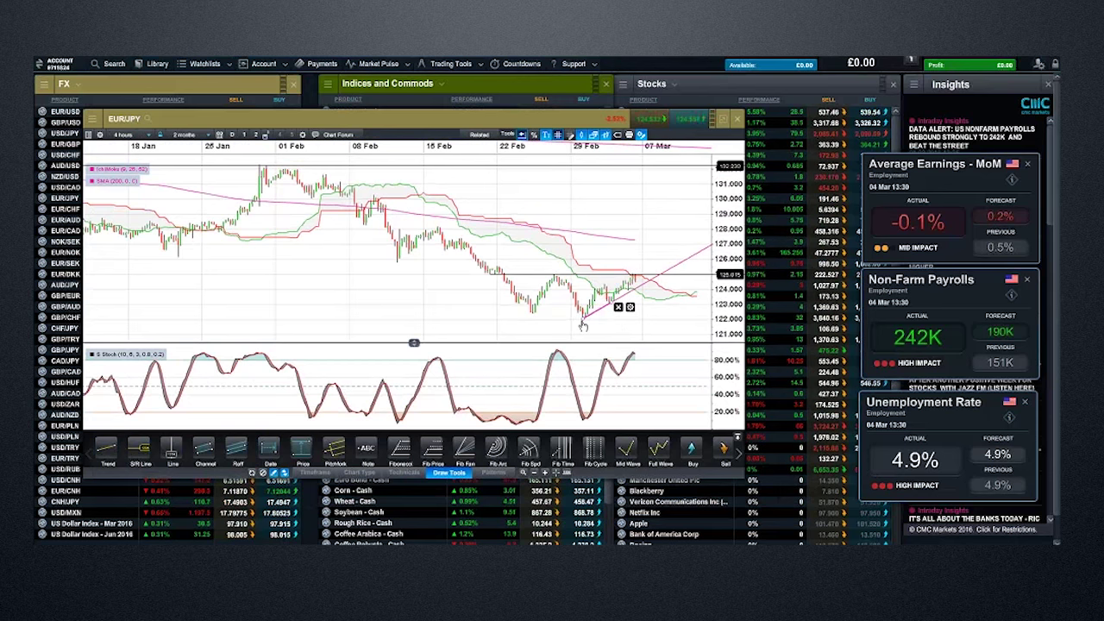
pyautogui.moveTo(643, 286)
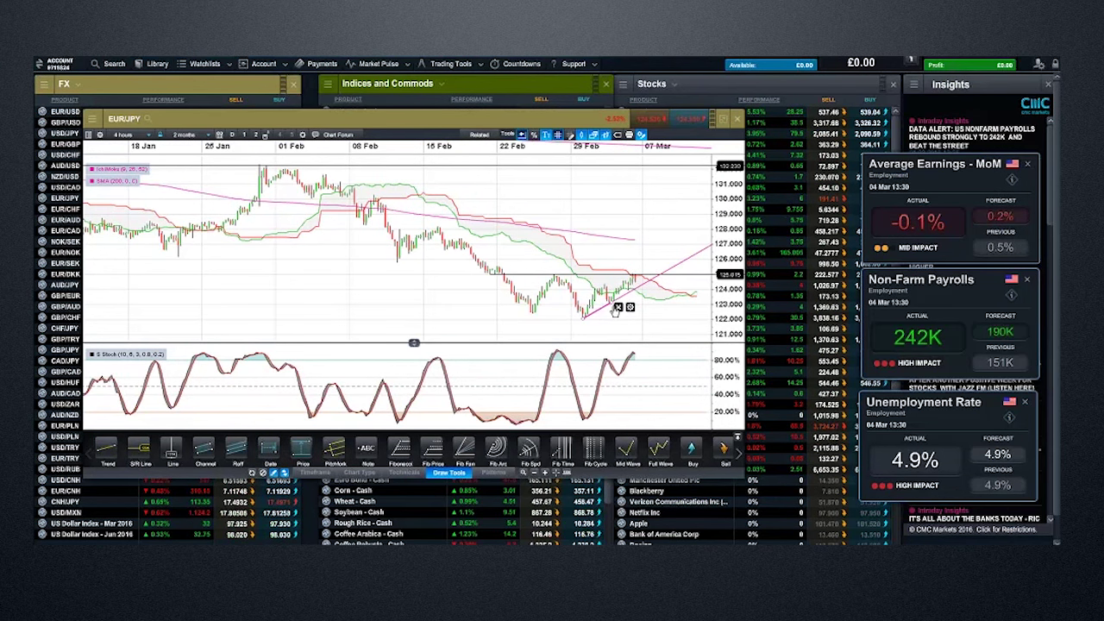
pyautogui.scroll(5, 613, 298)
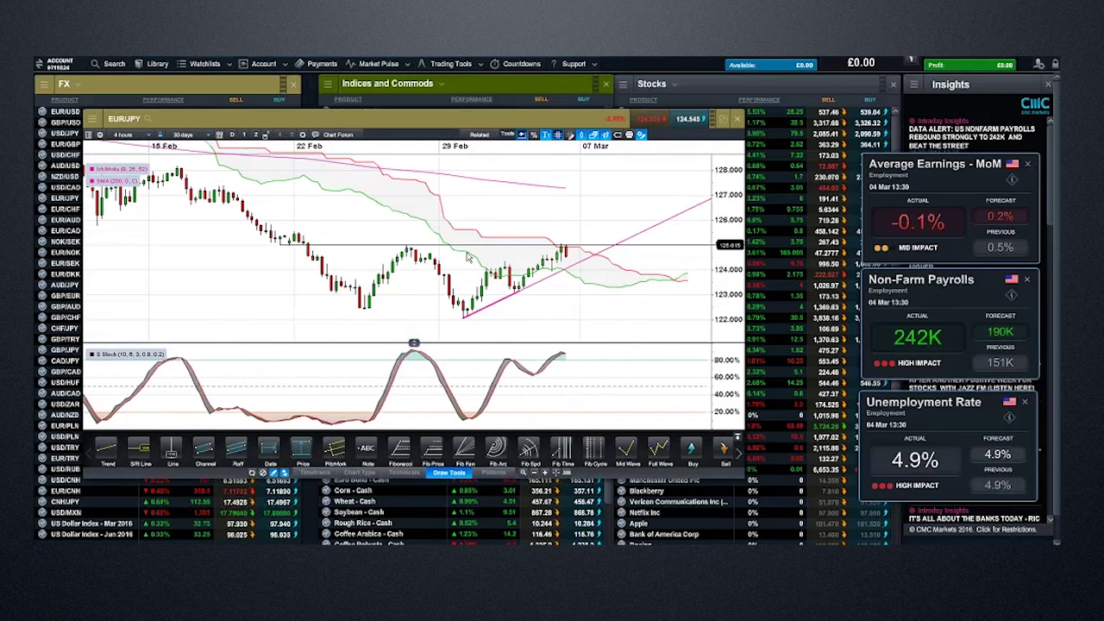
pyautogui.moveTo(570, 248)
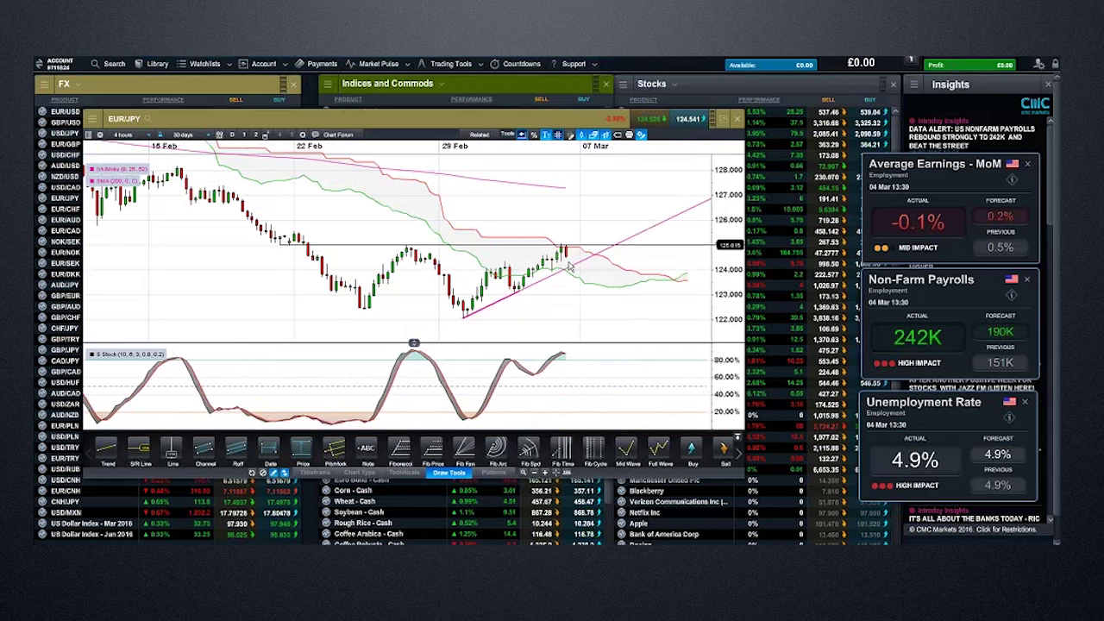
pyautogui.moveTo(566, 272)
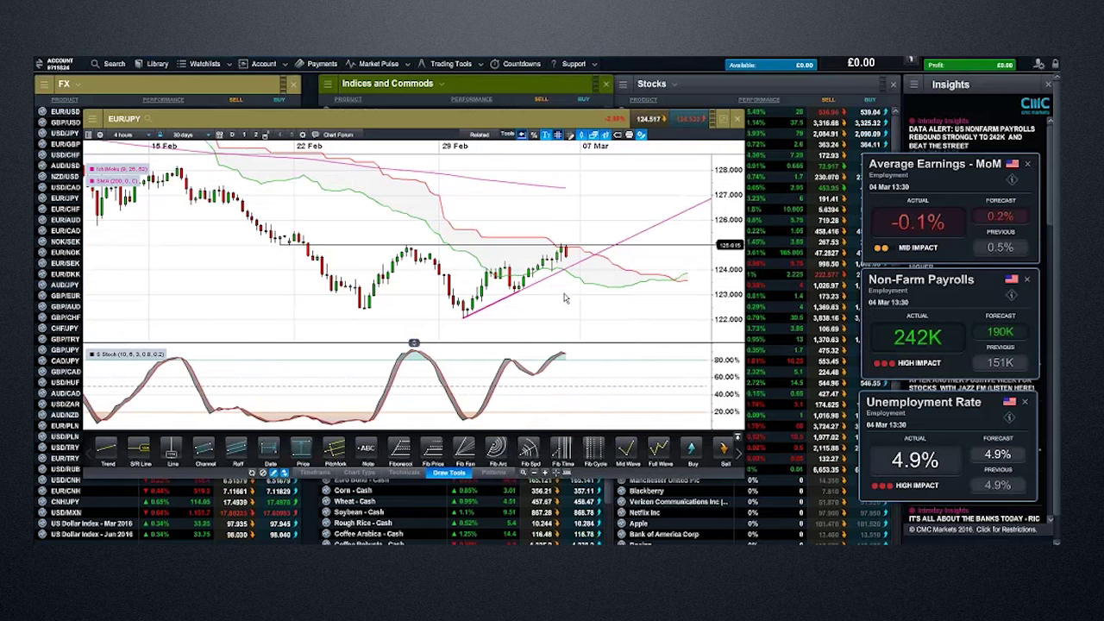
pyautogui.click(738, 440)
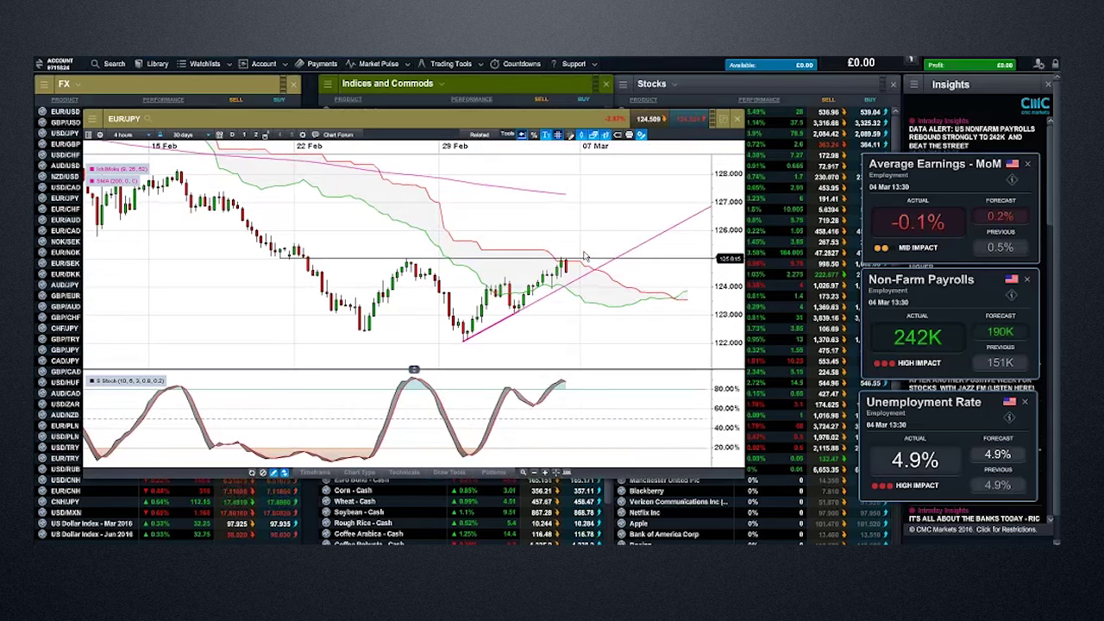
pyautogui.scroll(1, 579, 268)
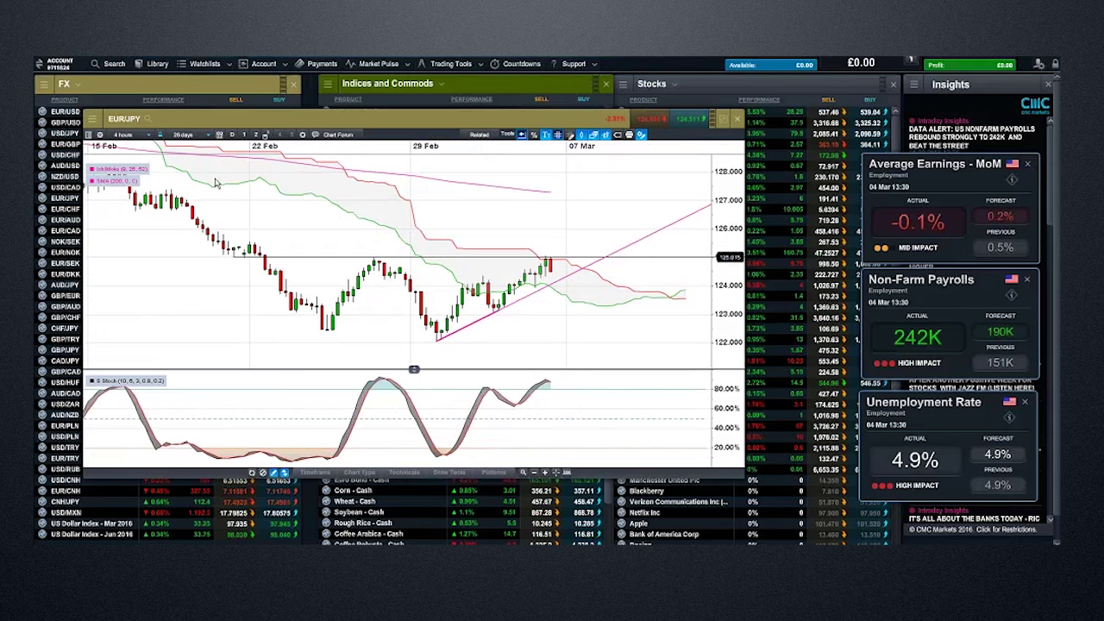
# Step: Switch EUR/JPY to 1-day candles and delete the rising trend line
pyautogui.click(125, 136)
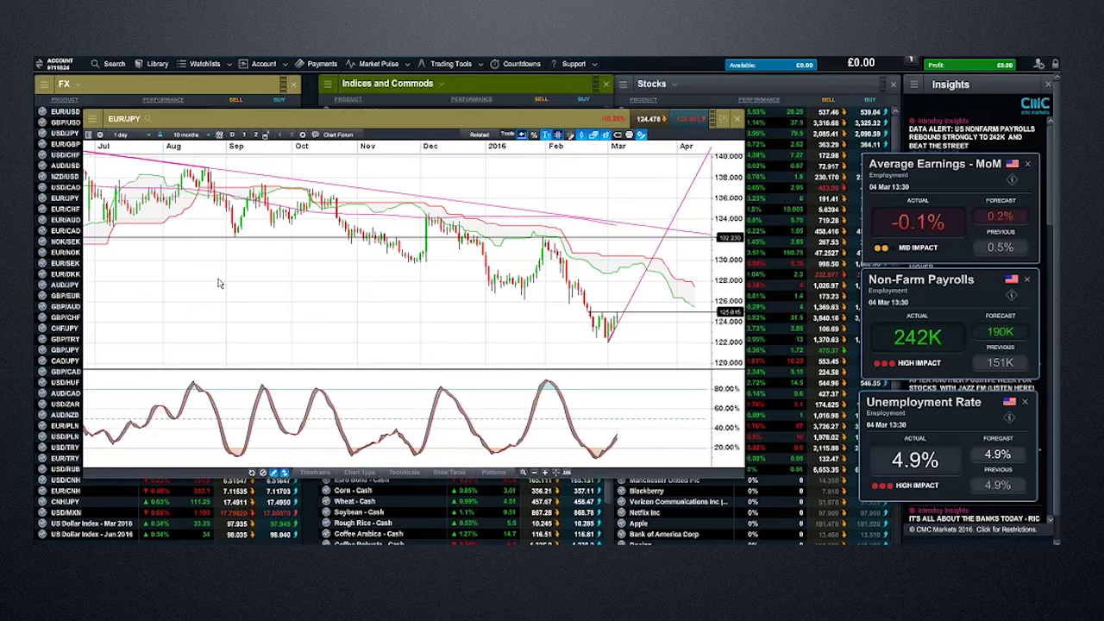
pyautogui.click(122, 303)
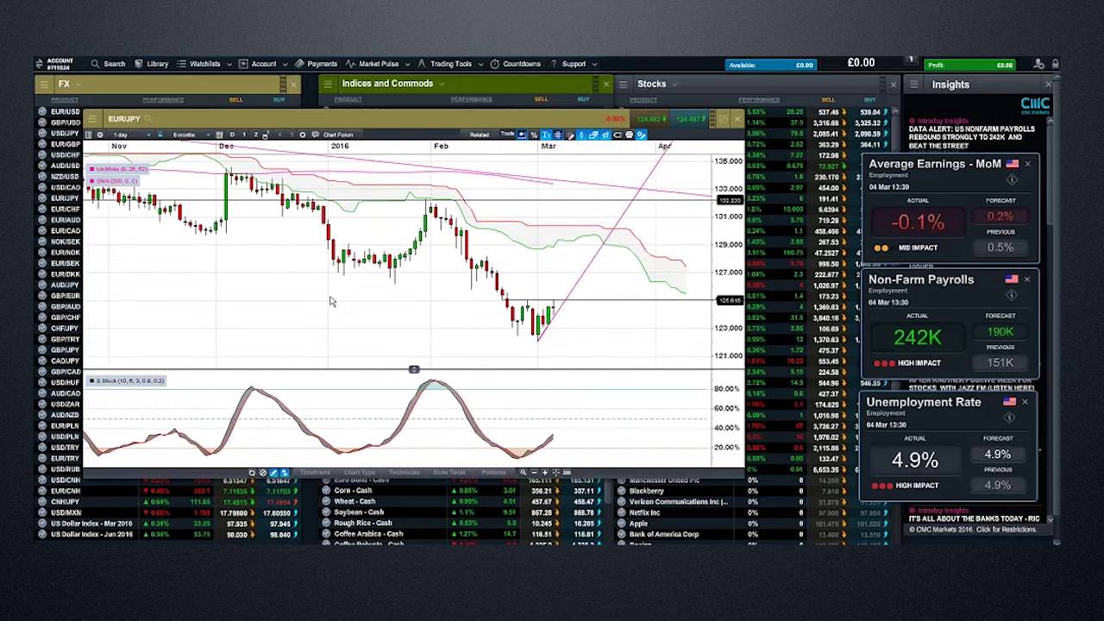
pyautogui.click(557, 330)
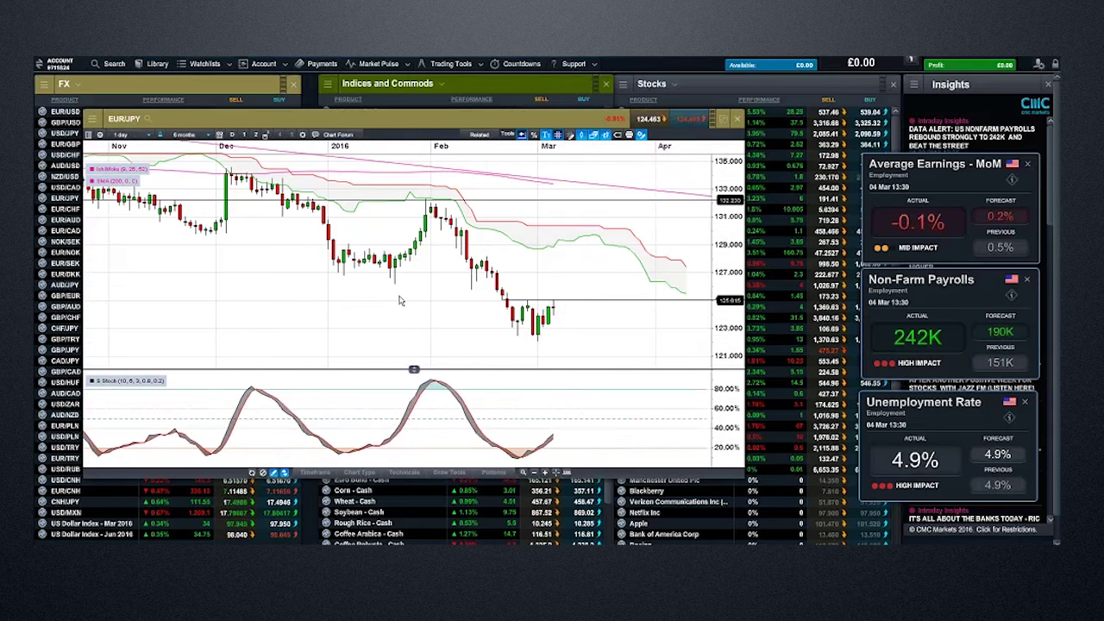
# Step: Set the EUR/JPY chart back to 4-hour candles
pyautogui.click(132, 136)
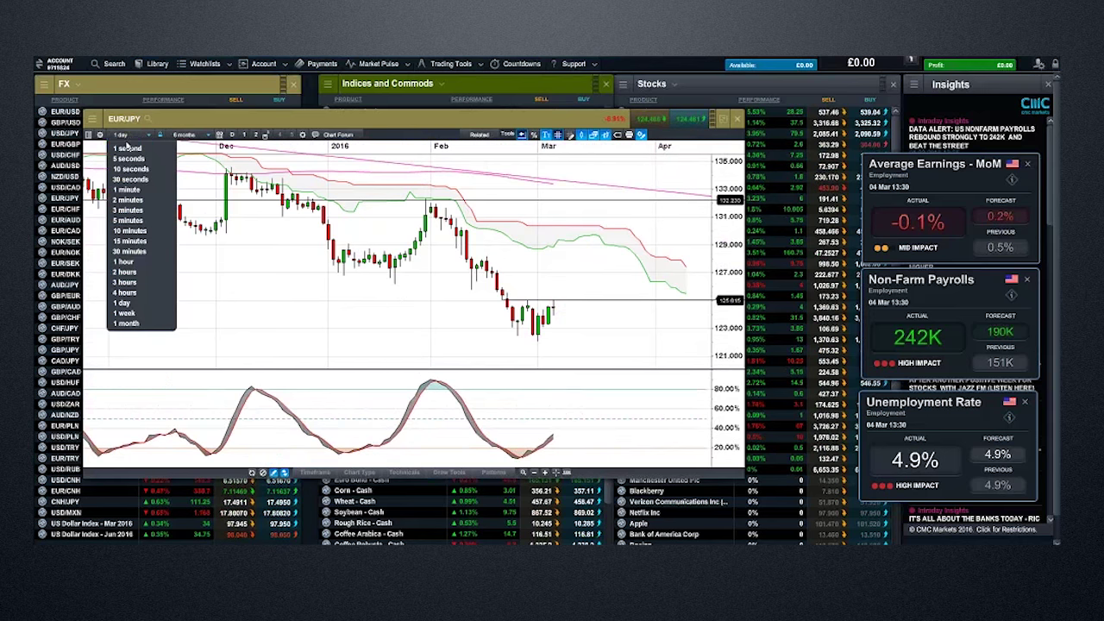
pyautogui.click(144, 294)
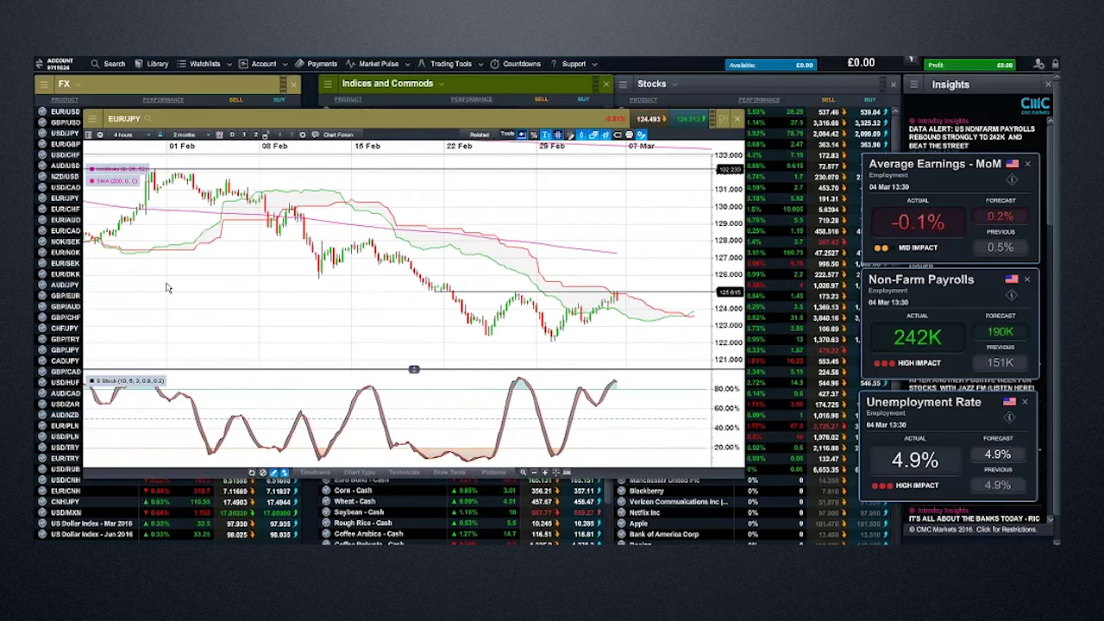
pyautogui.click(147, 135)
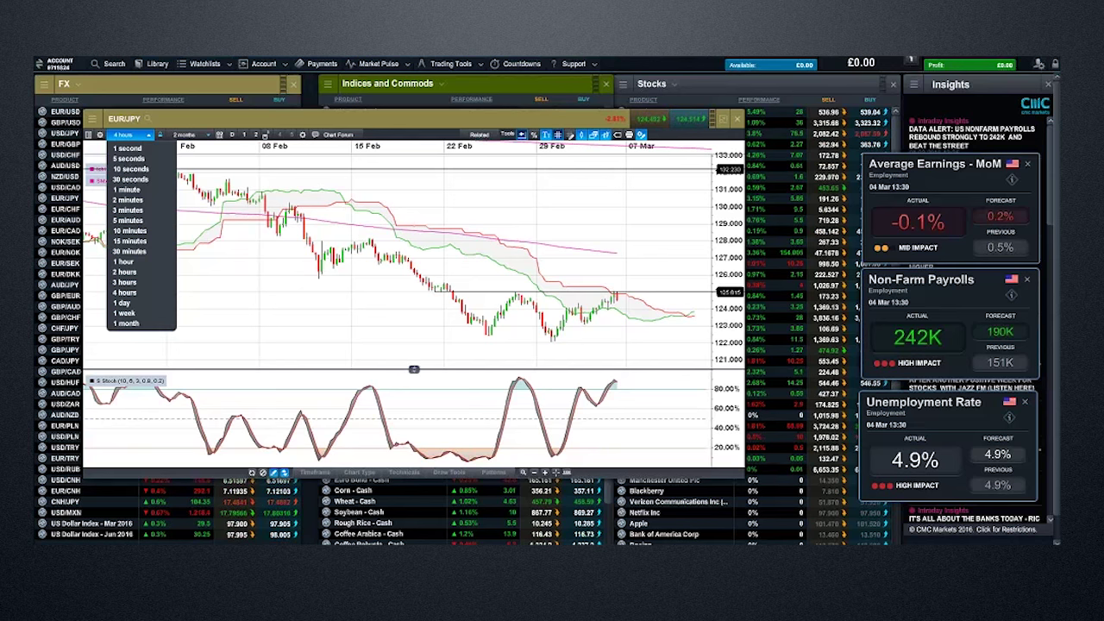
# Step: Dismiss the timeframe list and close the EUR/JPY chart window
pyautogui.click(334, 283)
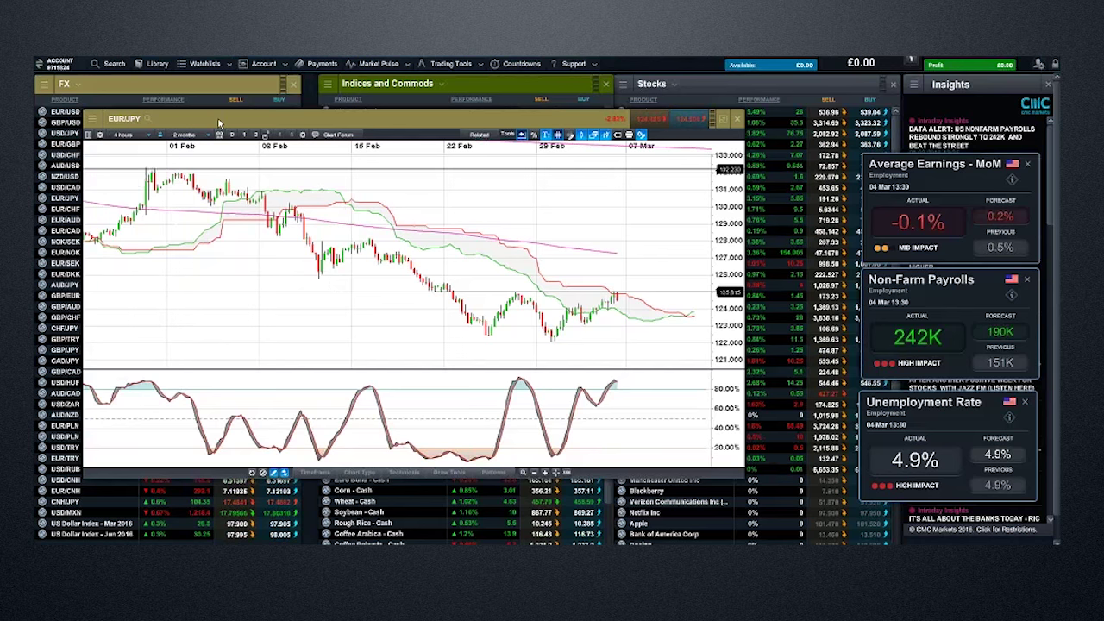
pyautogui.click(151, 137)
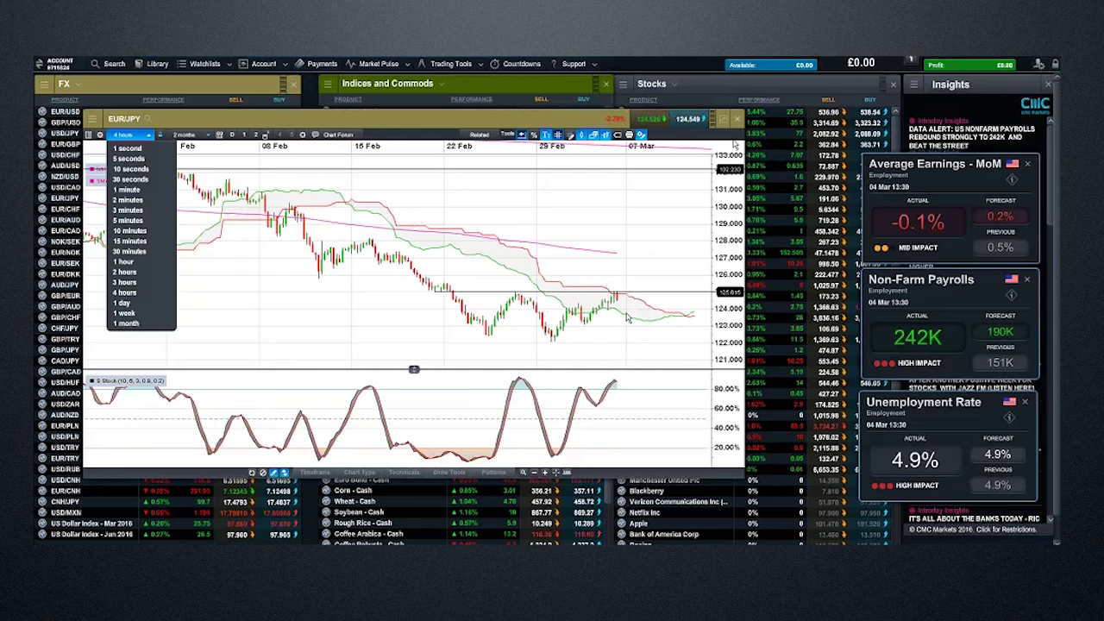
pyautogui.click(736, 120)
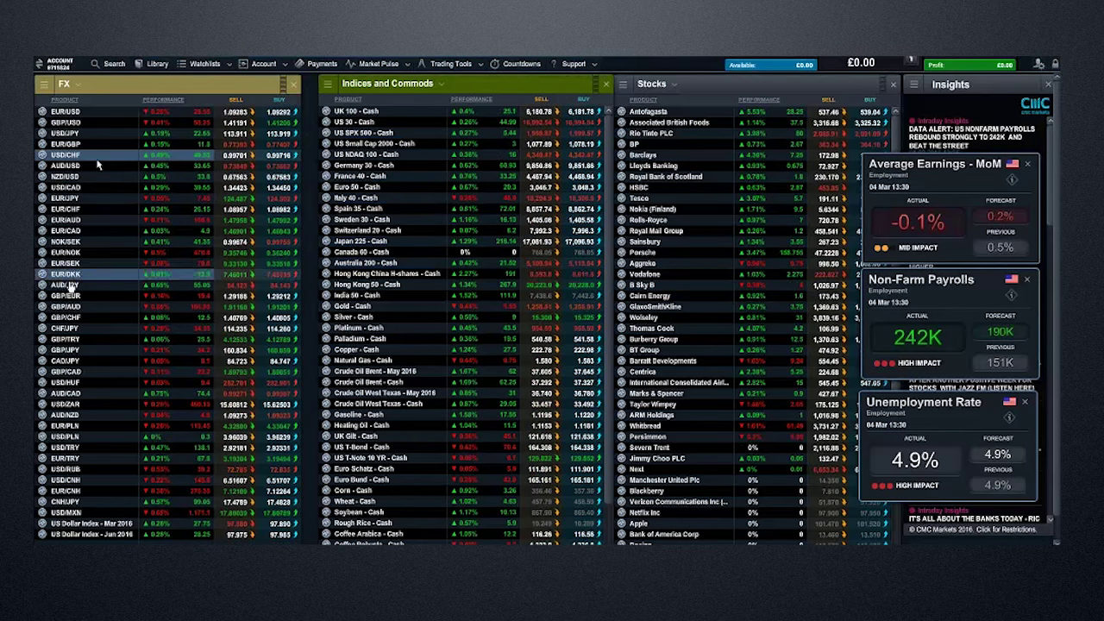
# Step: Open an enlarged GBP/JPY chart from the FX watchlist, zoomed to December 2014 onward
pyautogui.rightClick(39, 353)
pyautogui.click(87, 390)
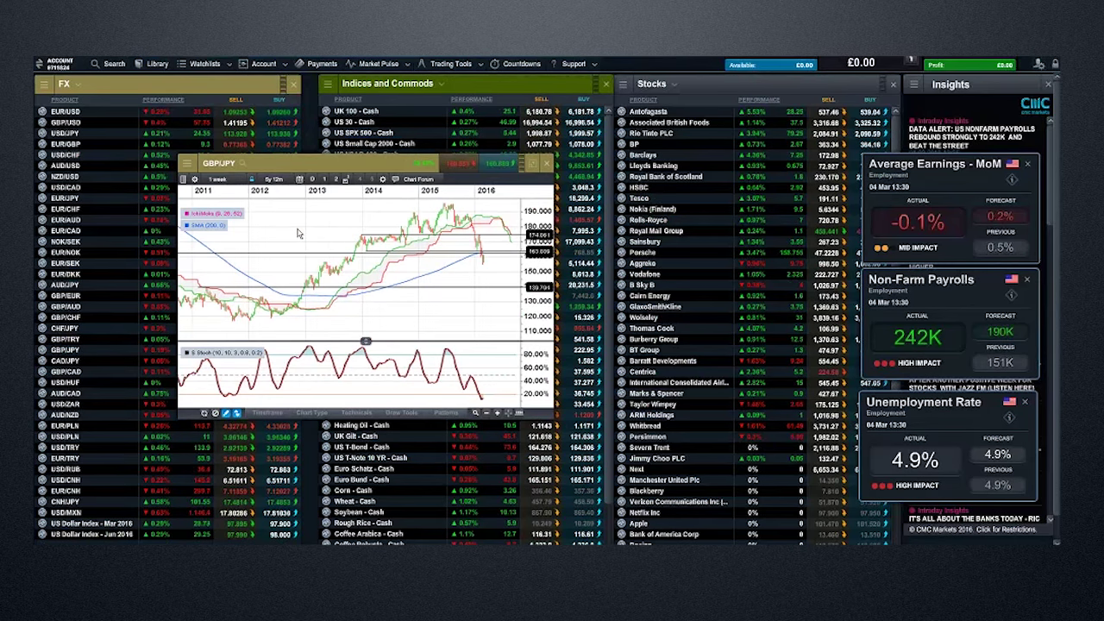
pyautogui.scroll(5, 298, 233)
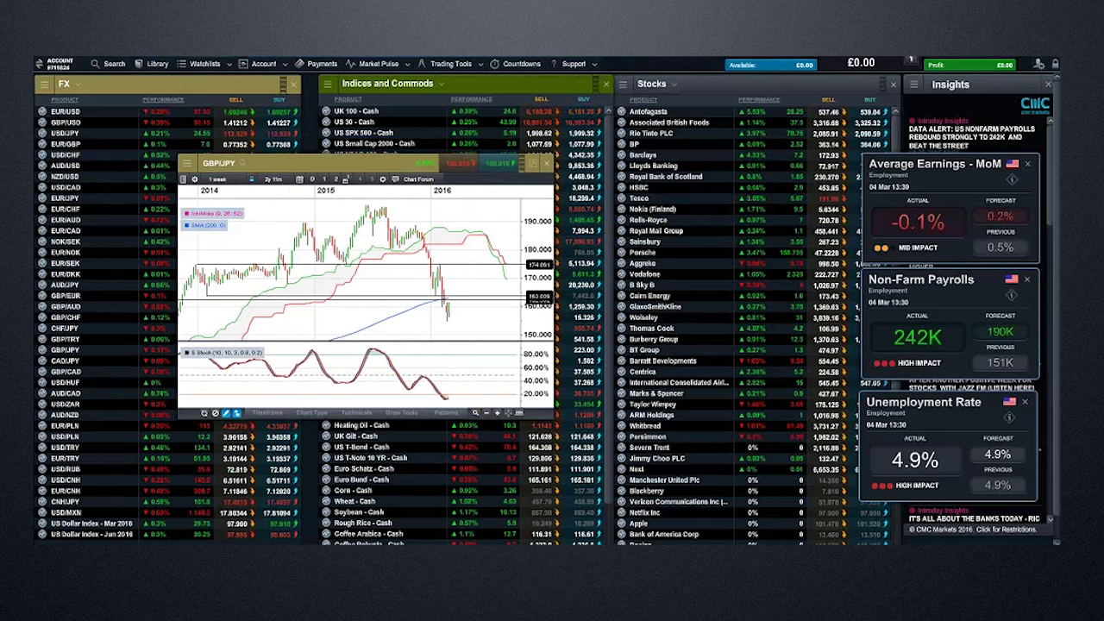
pyautogui.scroll(1, 449, 345)
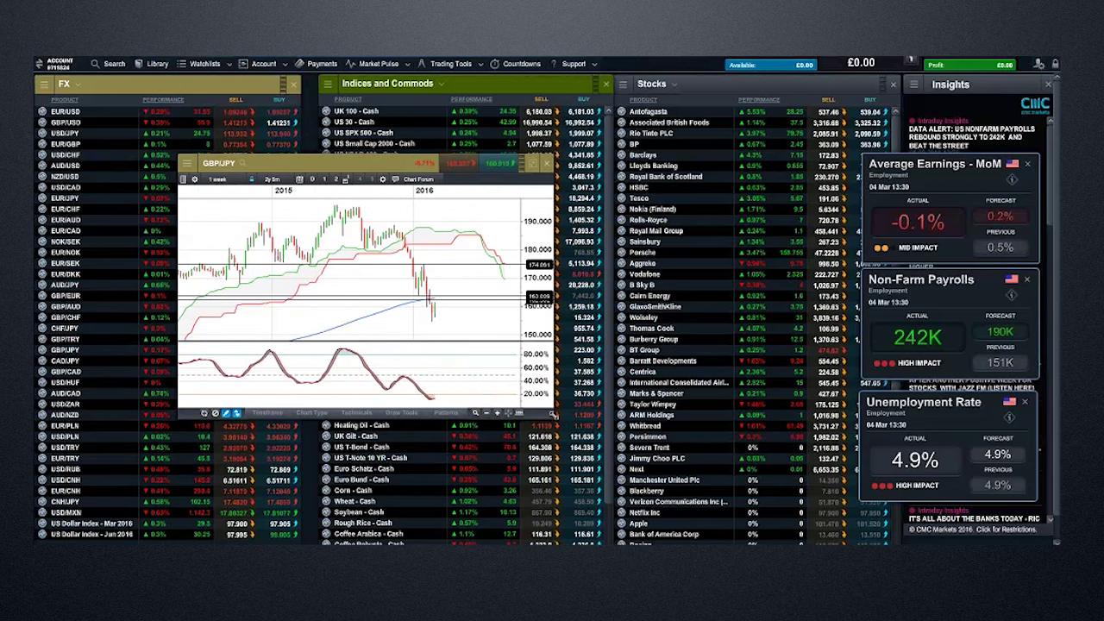
pyautogui.moveTo(530, 414); pyautogui.dragTo(616, 416)
pyautogui.scroll(1, 446, 299)
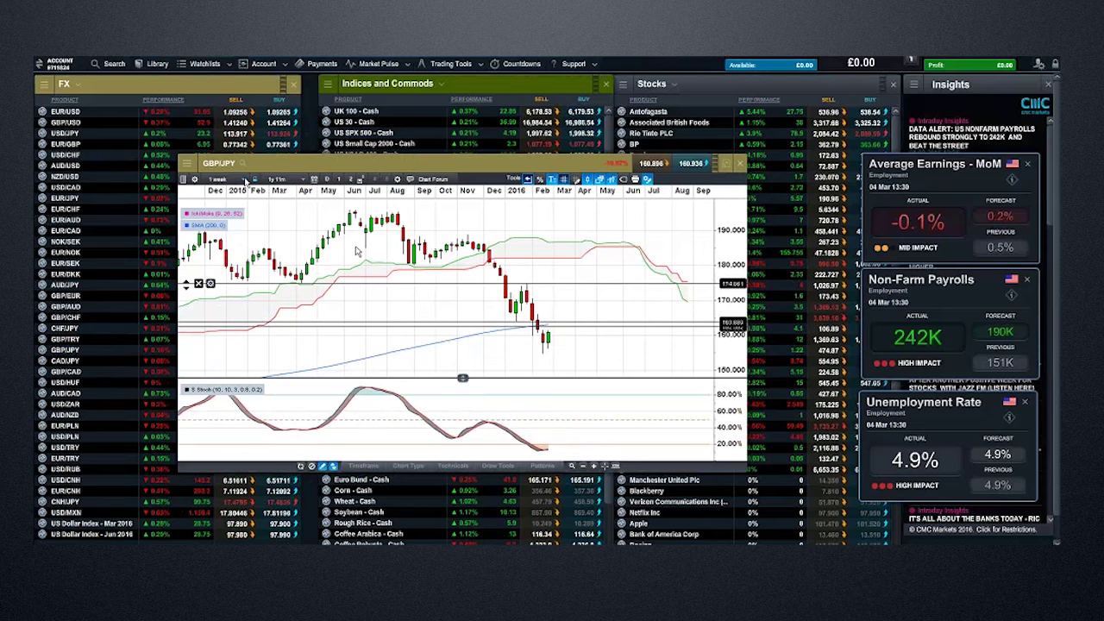
# Step: Set GBP/JPY to 4-hour candles spanning early February to 7 March
pyautogui.click(246, 181)
pyautogui.click(229, 329)
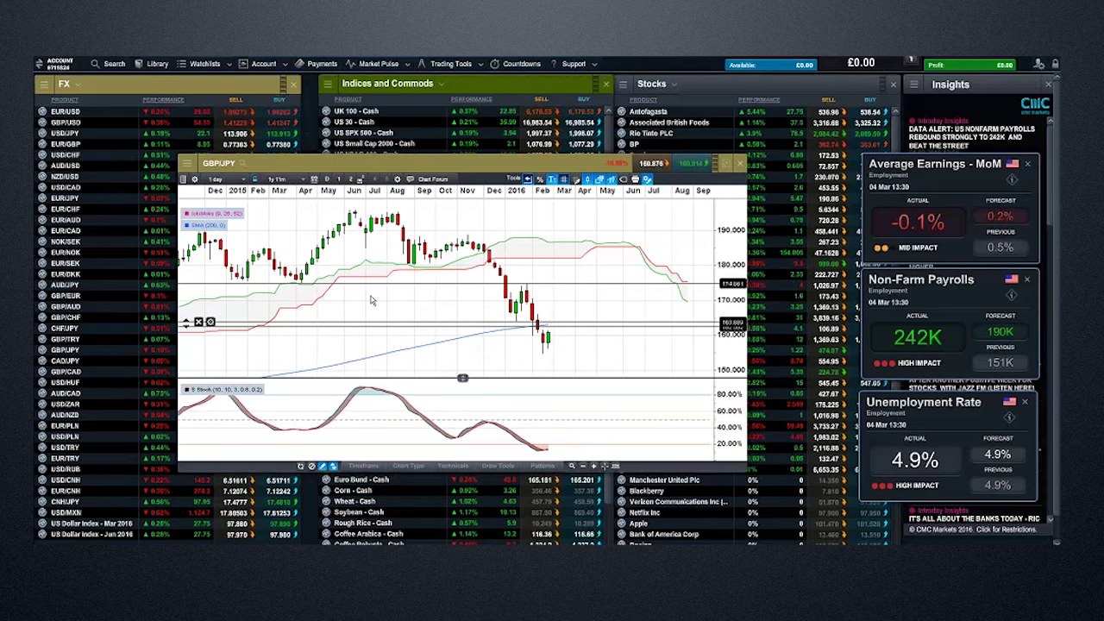
pyautogui.scroll(5, 384, 304)
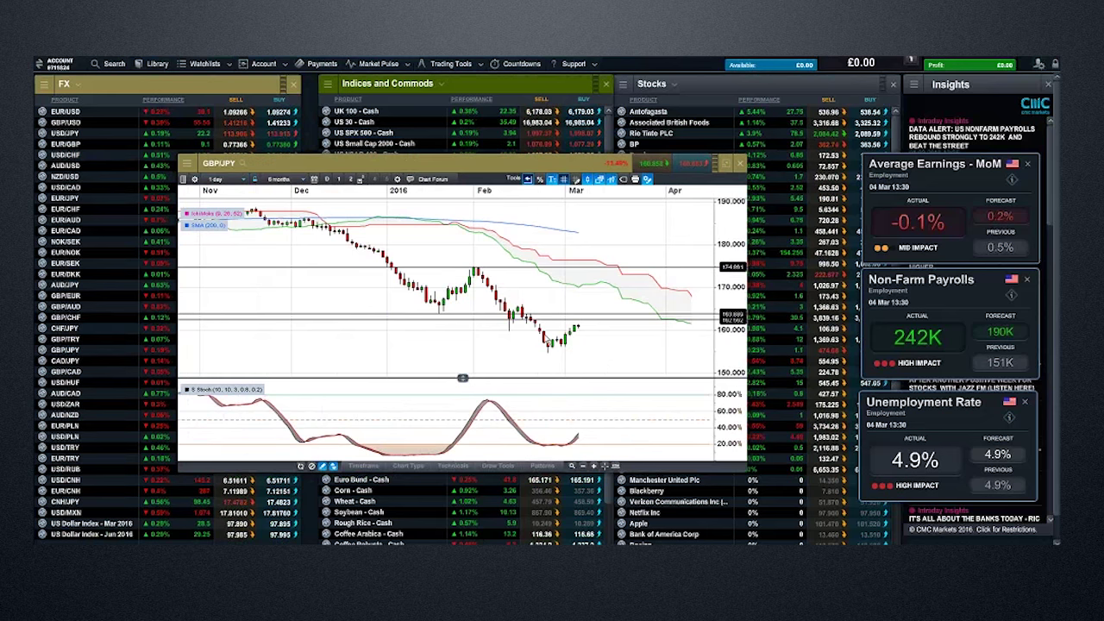
pyautogui.scroll(2, 606, 327)
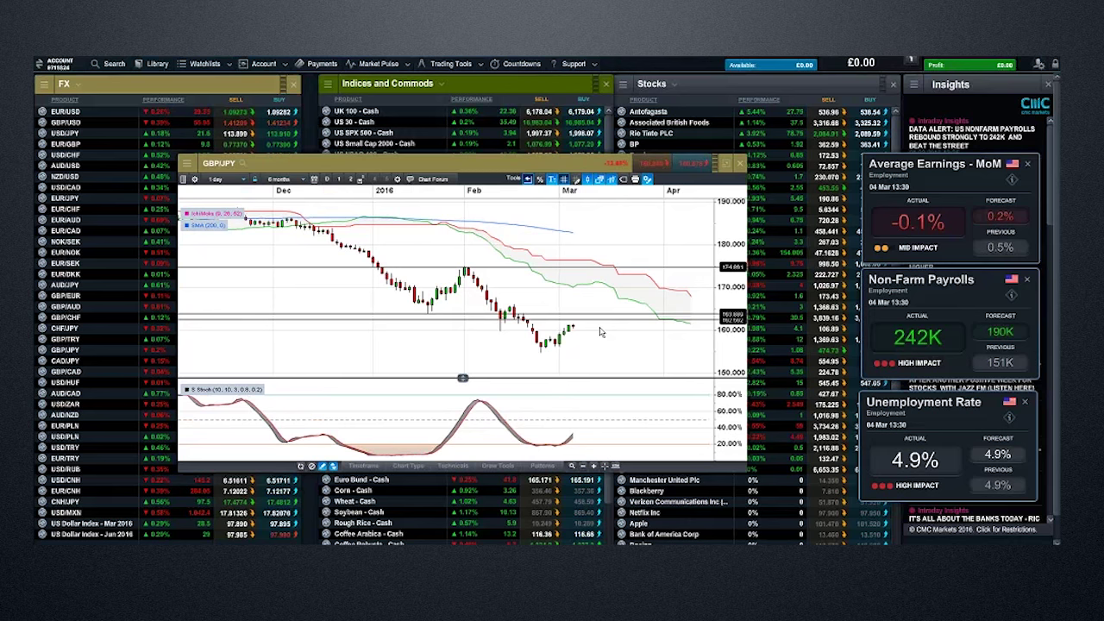
pyautogui.scroll(3, 595, 358)
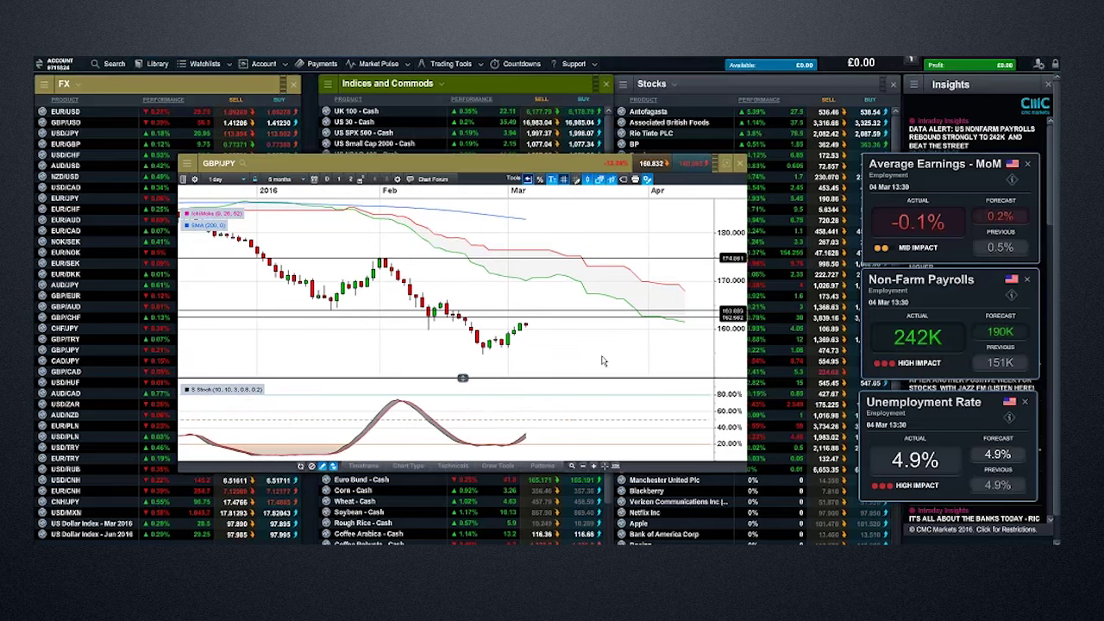
pyautogui.click(222, 179)
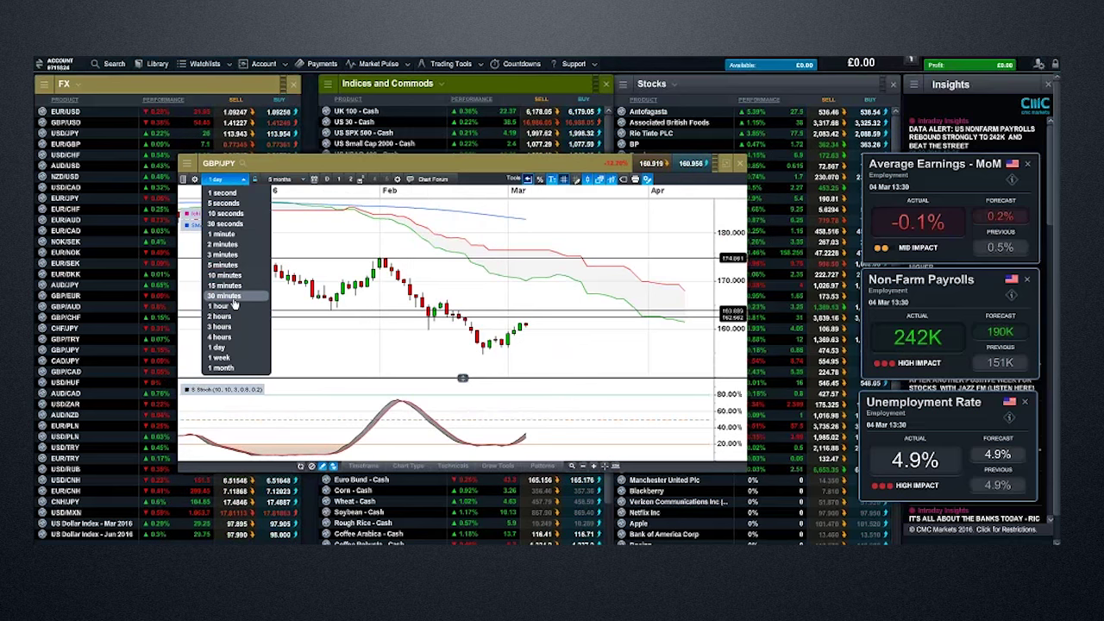
pyautogui.click(230, 344)
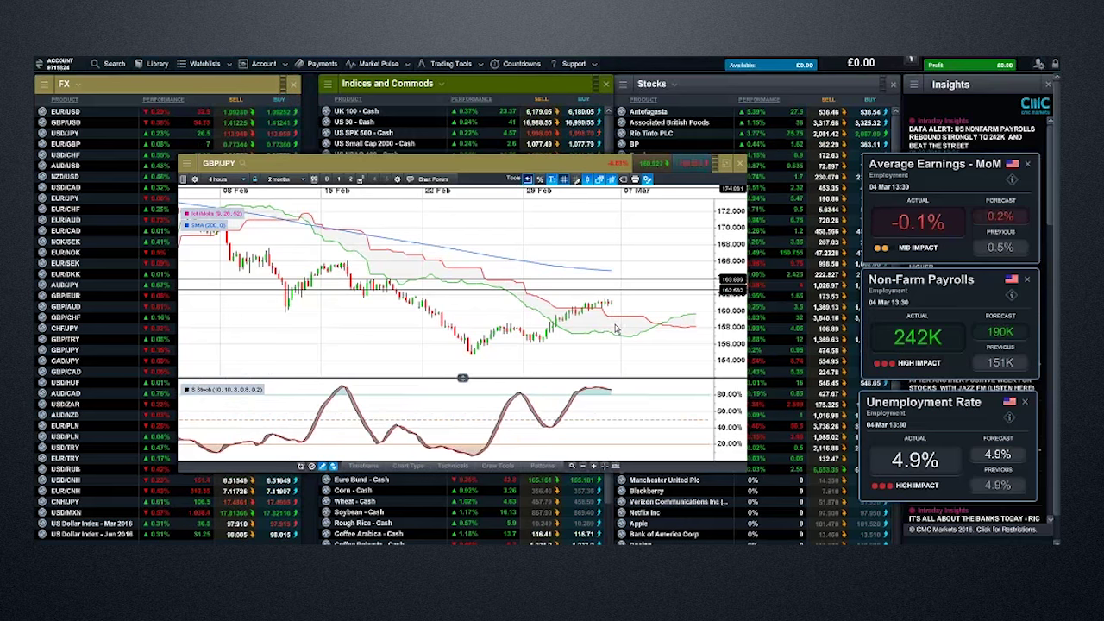
# Step: Shift the GBP/JPY chart window up-left, then nudge it slightly right and down
pyautogui.moveTo(435, 163); pyautogui.dragTo(374, 138)
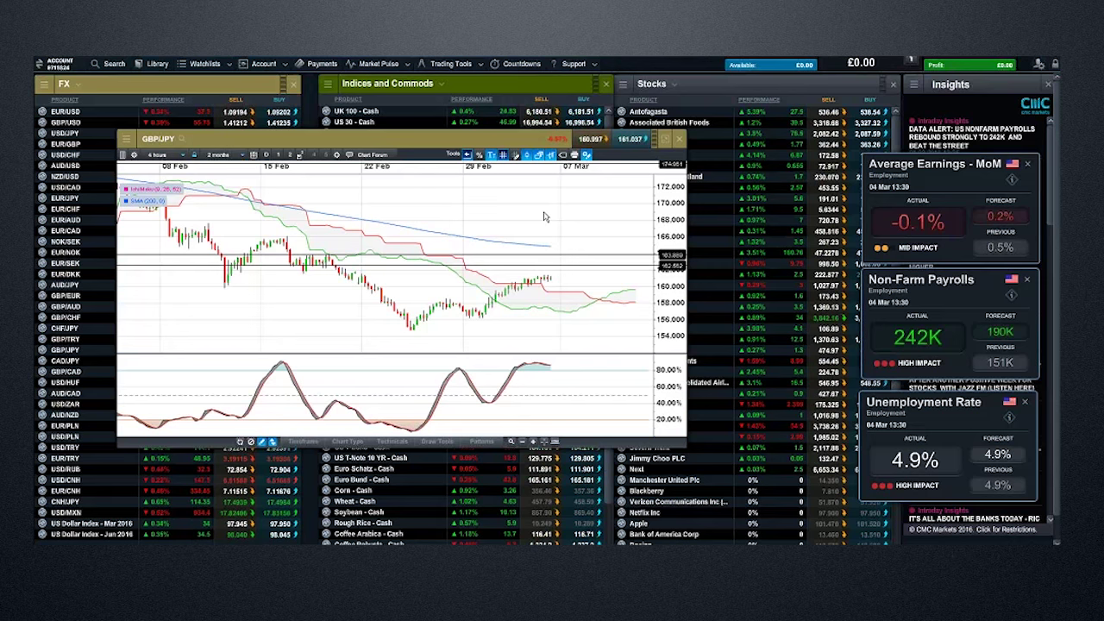
pyautogui.moveTo(457, 139); pyautogui.dragTo(487, 150)
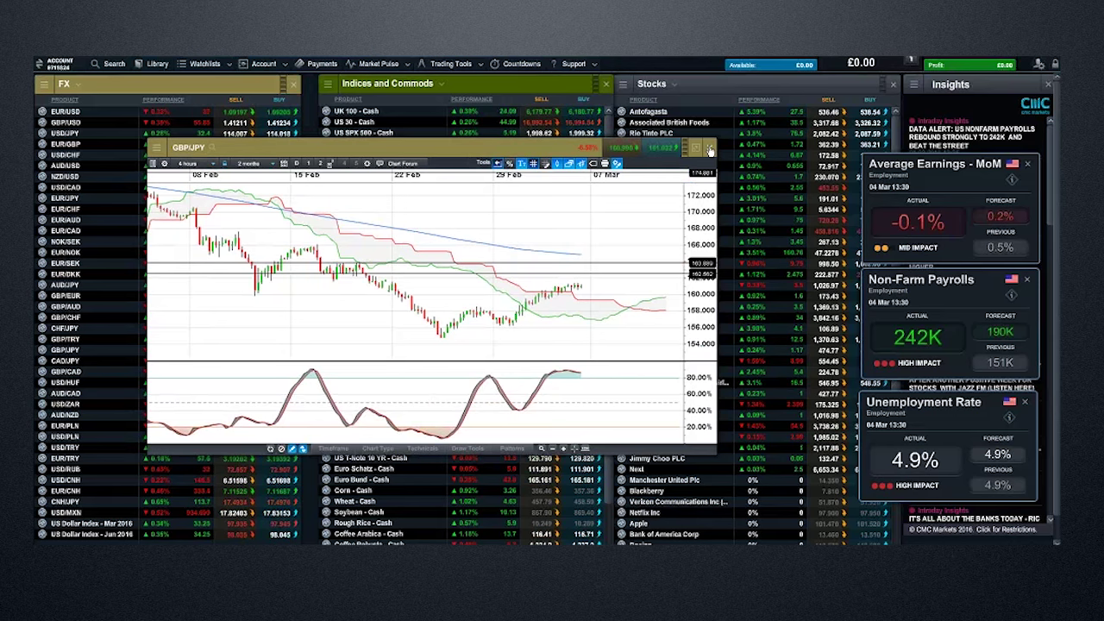
# Step: Replace the GBP/JPY chart with a new GBP/USD chart from the FX list
pyautogui.click(709, 147)
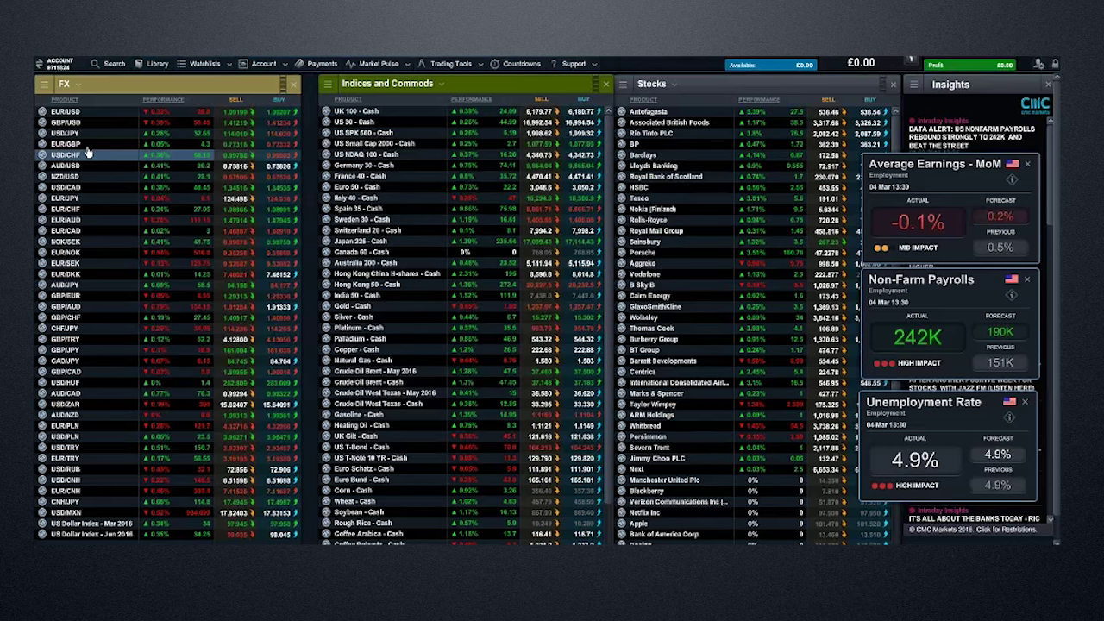
pyautogui.click(41, 124)
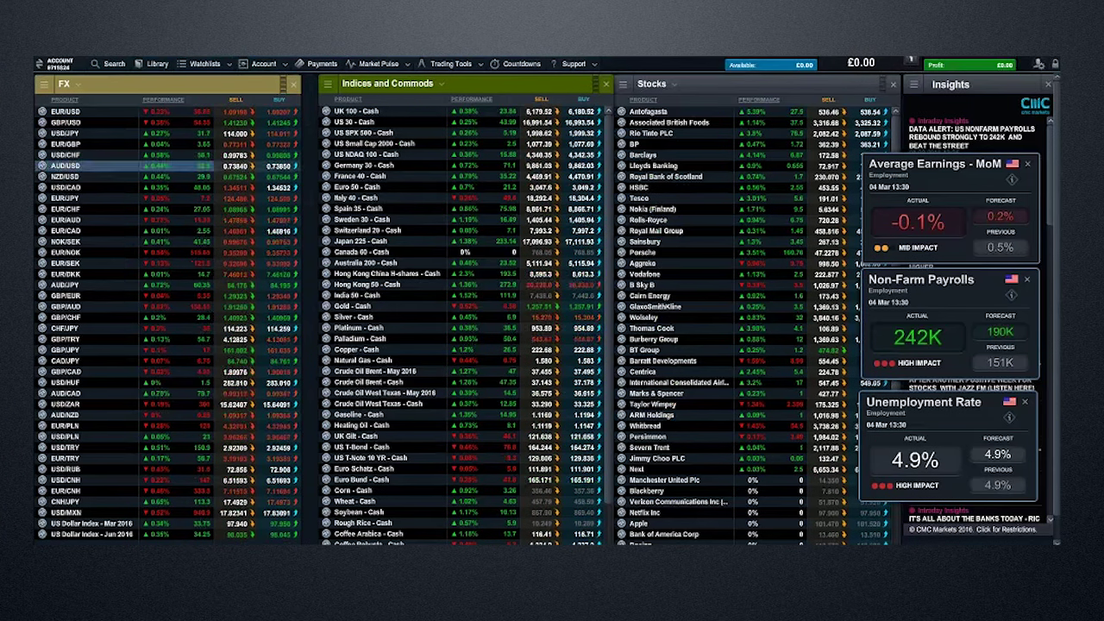
pyautogui.click(69, 166)
# Step: Enlarge the GBP/USD chart window and show its Chart Forum analysis posts alongside
pyautogui.moveTo(530, 199); pyautogui.dragTo(317, 160)
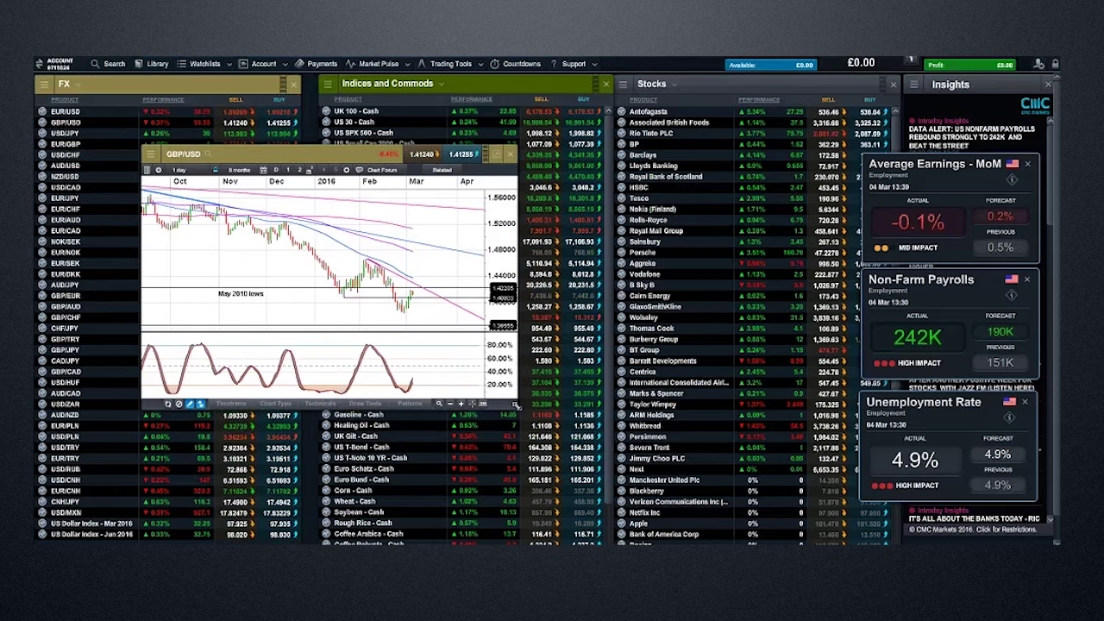
pyautogui.moveTo(516, 406); pyautogui.dragTo(782, 487)
pyautogui.click(396, 170)
pyautogui.moveTo(522, 159); pyautogui.dragTo(434, 133)
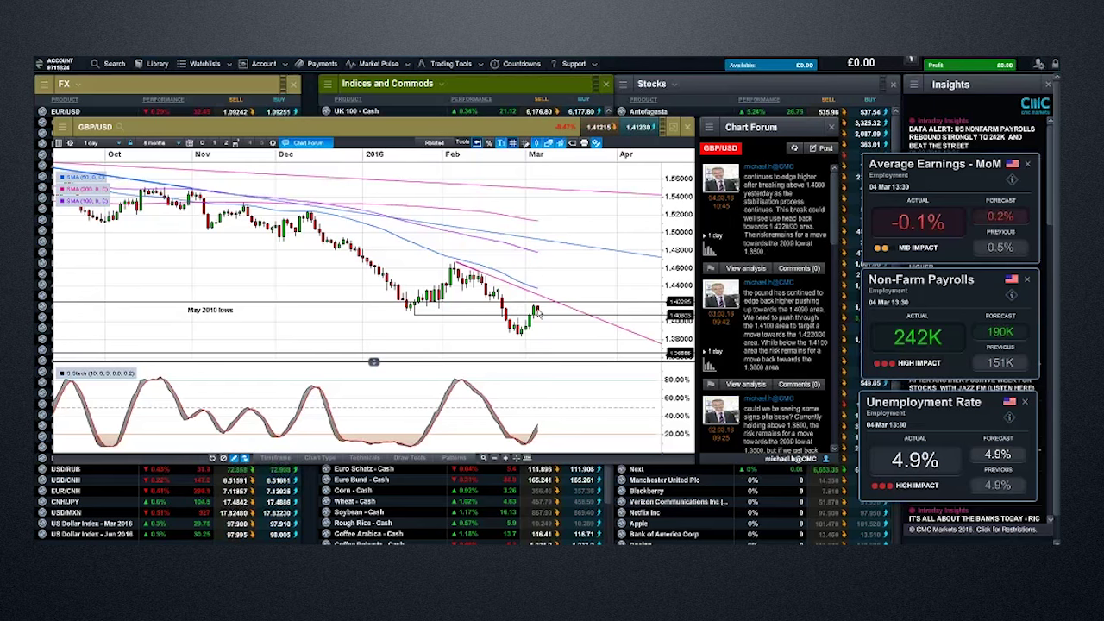
# Step: Close the GBP/USD chart window with its Chart Forum posts
pyautogui.moveTo(239, 312)
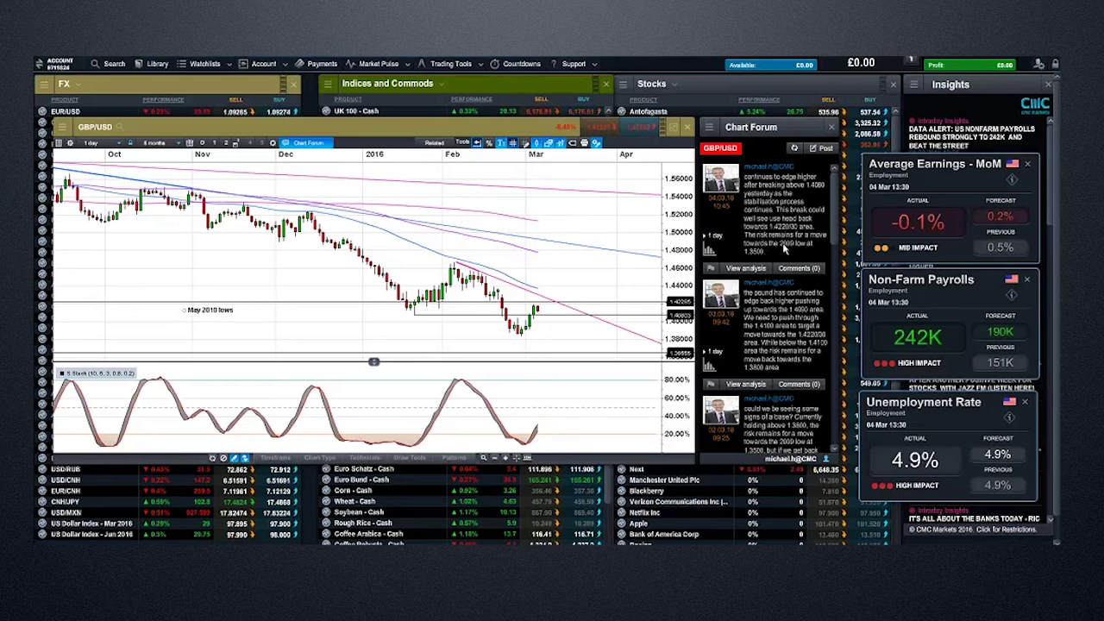
pyautogui.moveTo(547, 240)
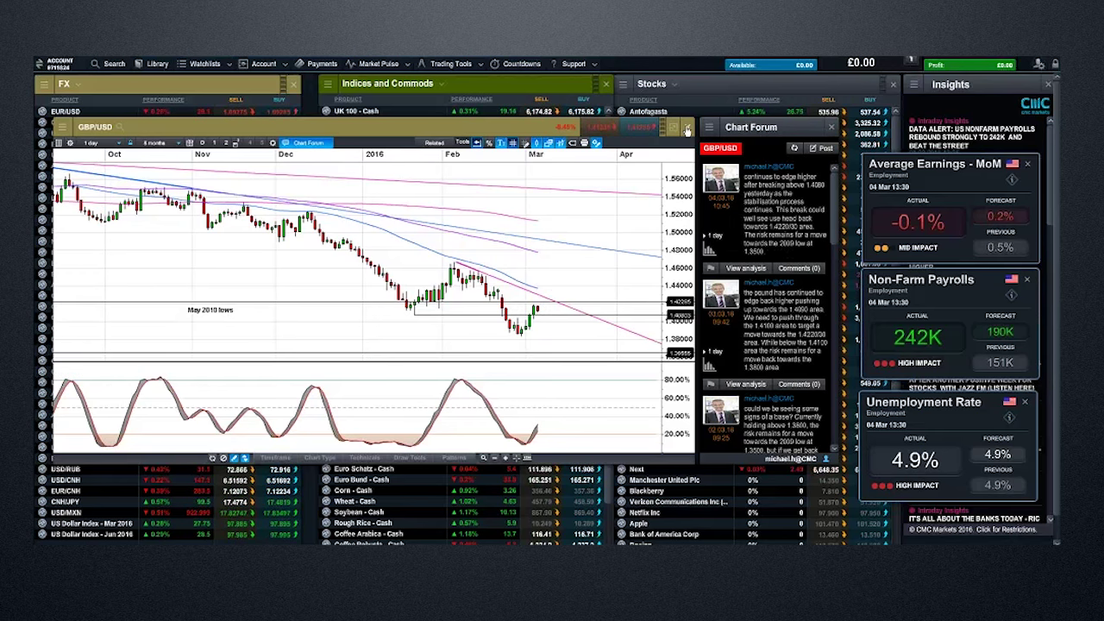
pyautogui.click(832, 128)
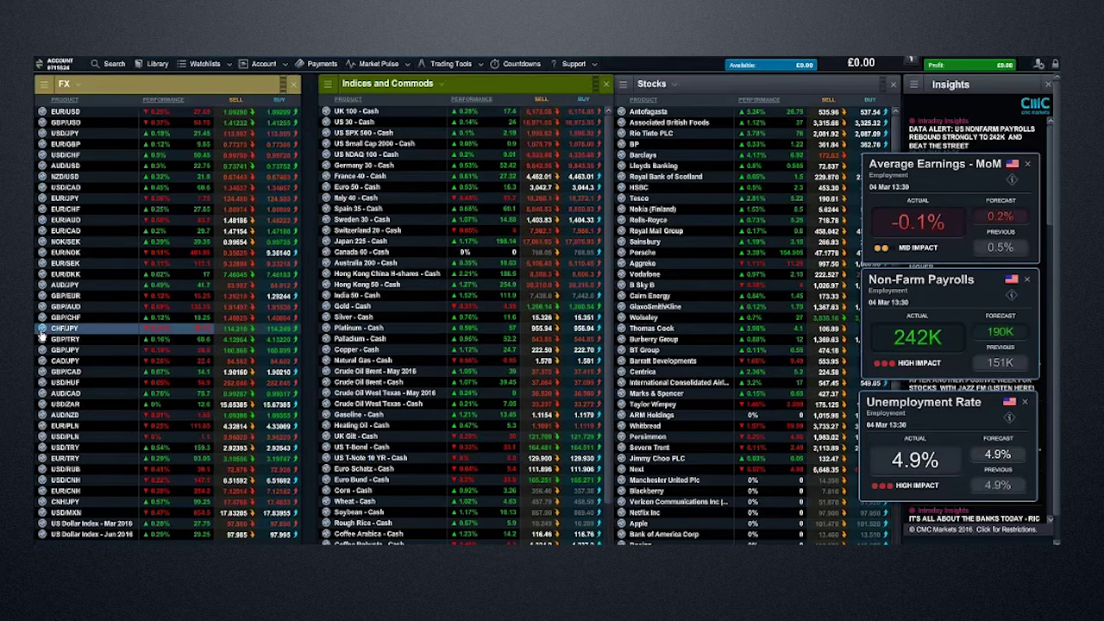
# Step: Open a GBP/JPY chart from the FX list and move it up and left
pyautogui.rightClick(44, 364)
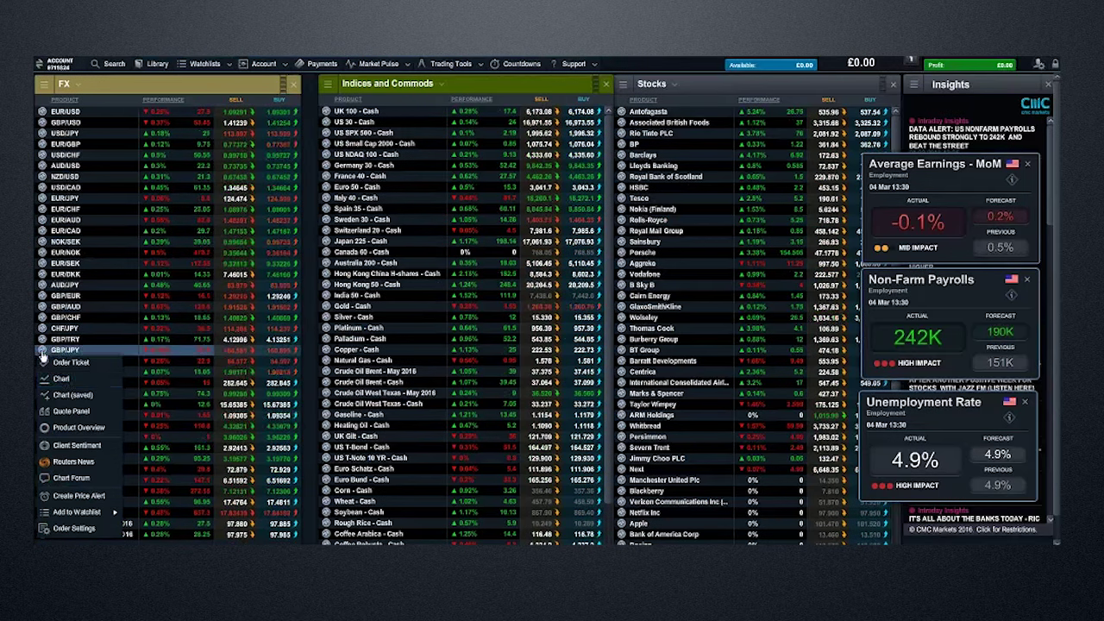
pyautogui.click(69, 395)
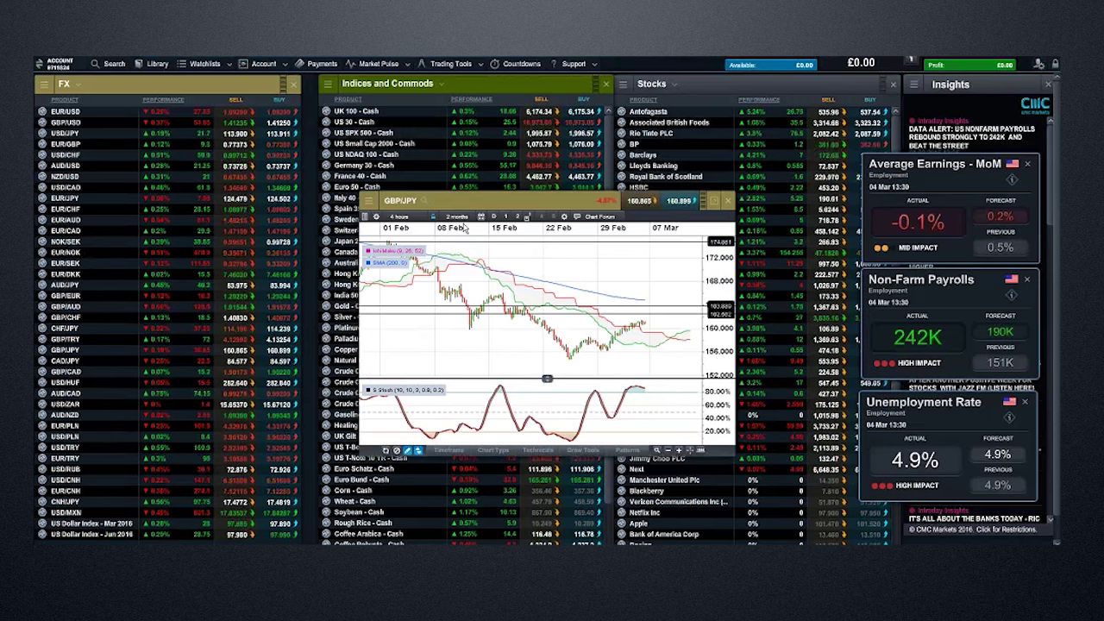
pyautogui.moveTo(449, 200); pyautogui.dragTo(362, 167)
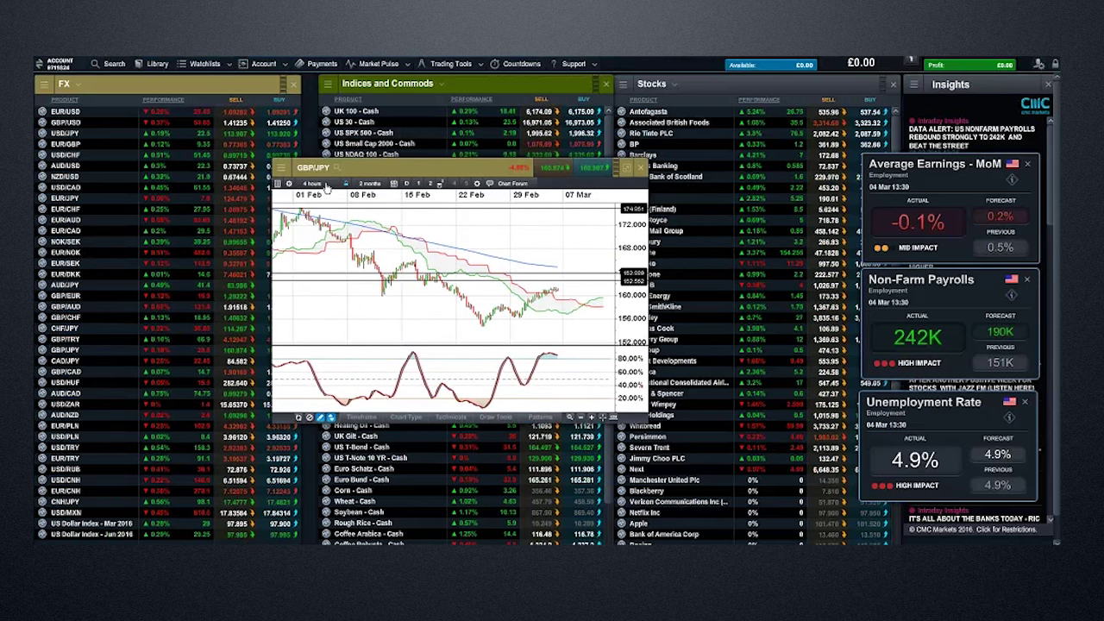
pyautogui.scroll(1, 389, 293)
pyautogui.scroll(3, 389, 293)
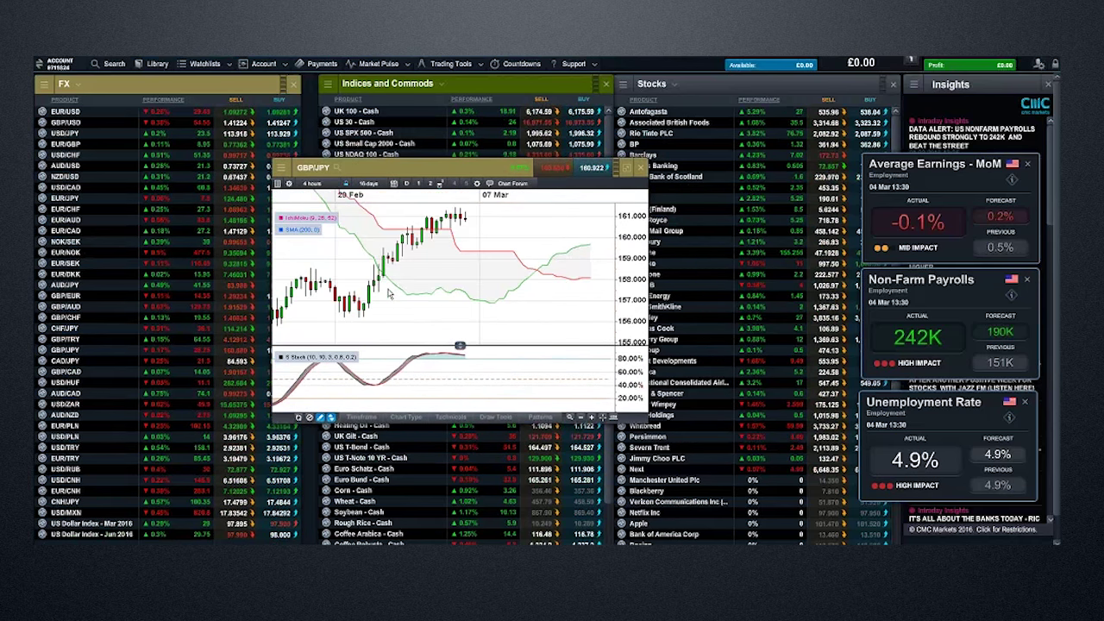
# Step: Set the GBP/JPY chart to 4-hour candles zoomed to the last 16 days
pyautogui.click(313, 184)
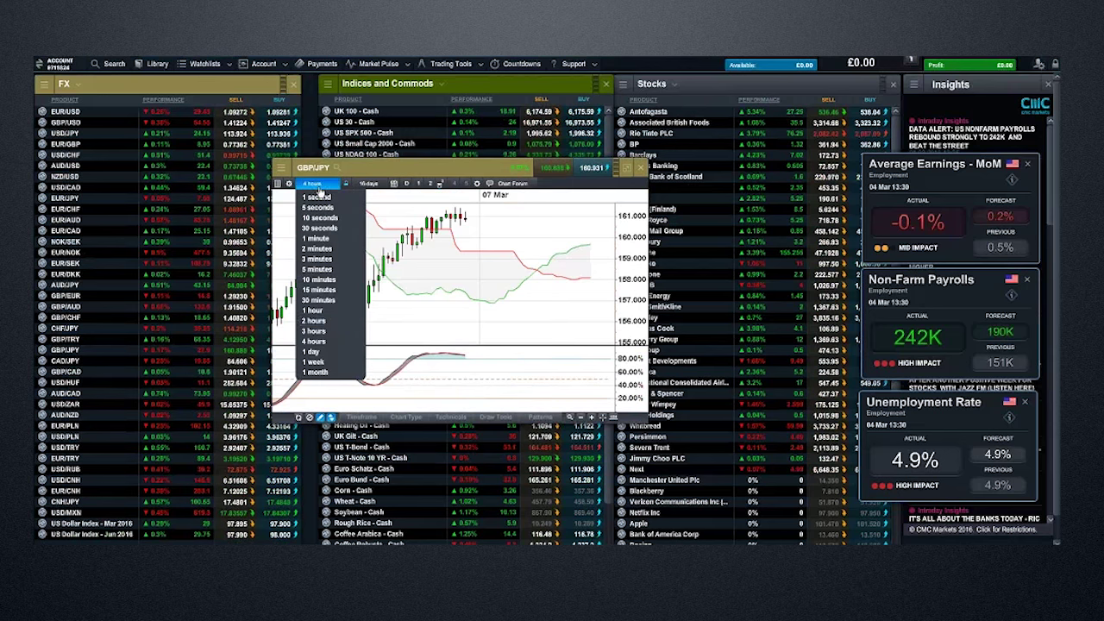
pyautogui.click(330, 322)
pyautogui.scroll(4, 402, 302)
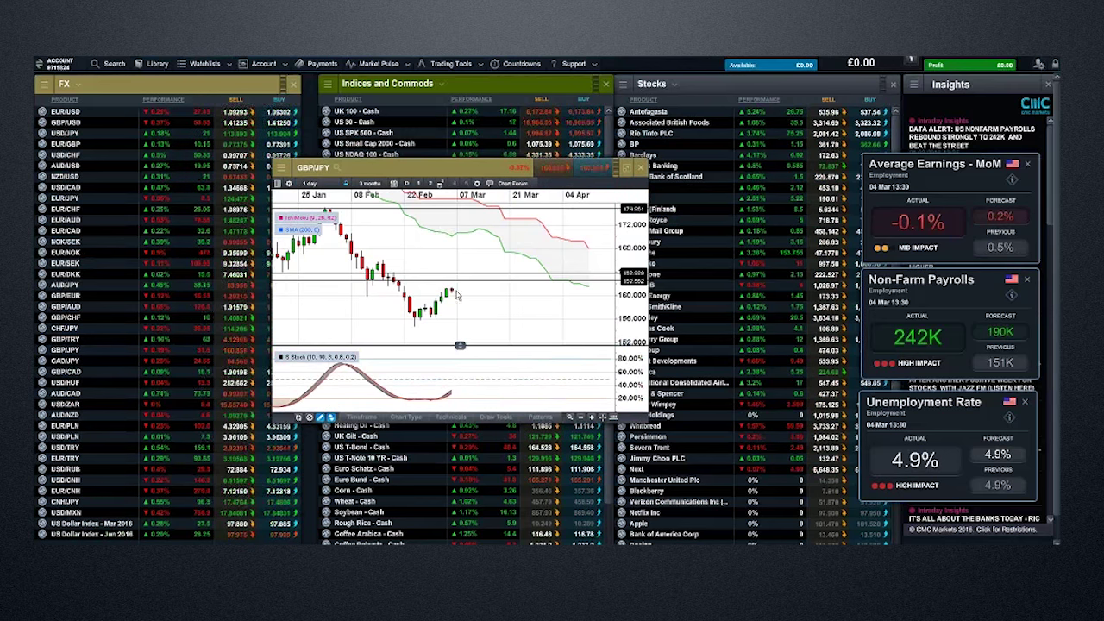
pyautogui.click(309, 184)
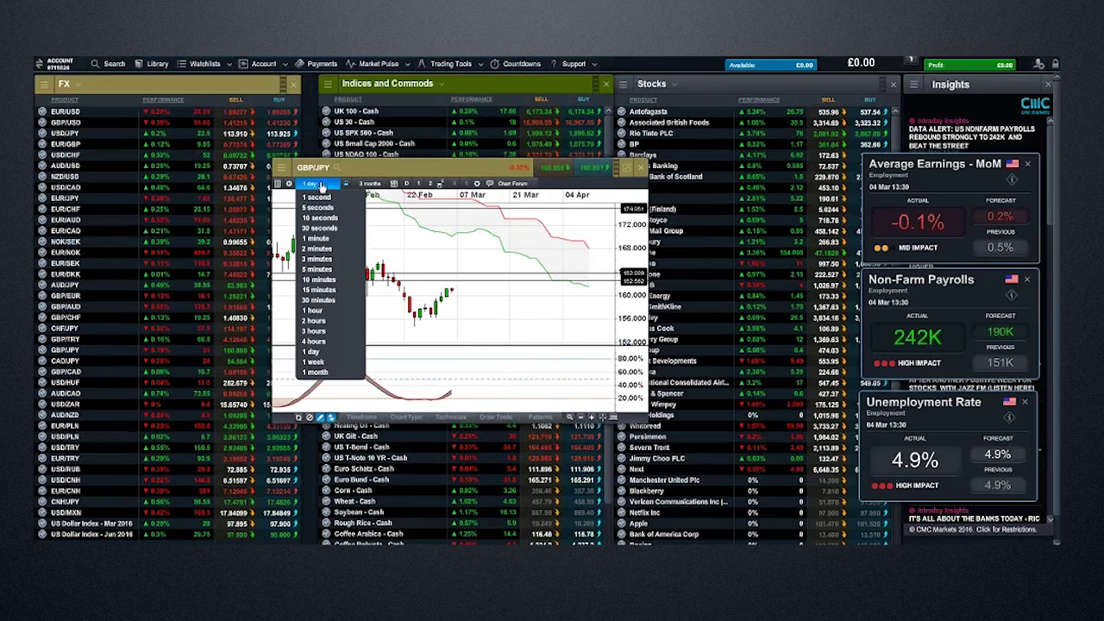
pyautogui.click(314, 341)
pyautogui.scroll(3, 433, 321)
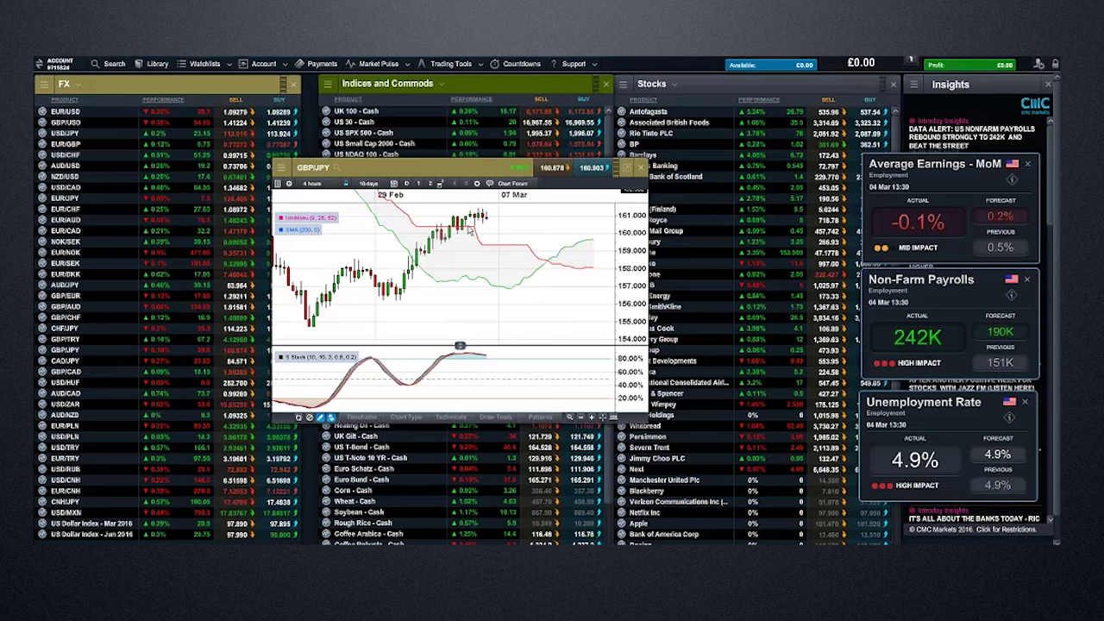
# Step: Draw an S/R line at about 160.4 on the GBP/JPY chart, then collapse Draw Tools
pyautogui.click(496, 417)
pyautogui.click(328, 397)
pyautogui.click(466, 224)
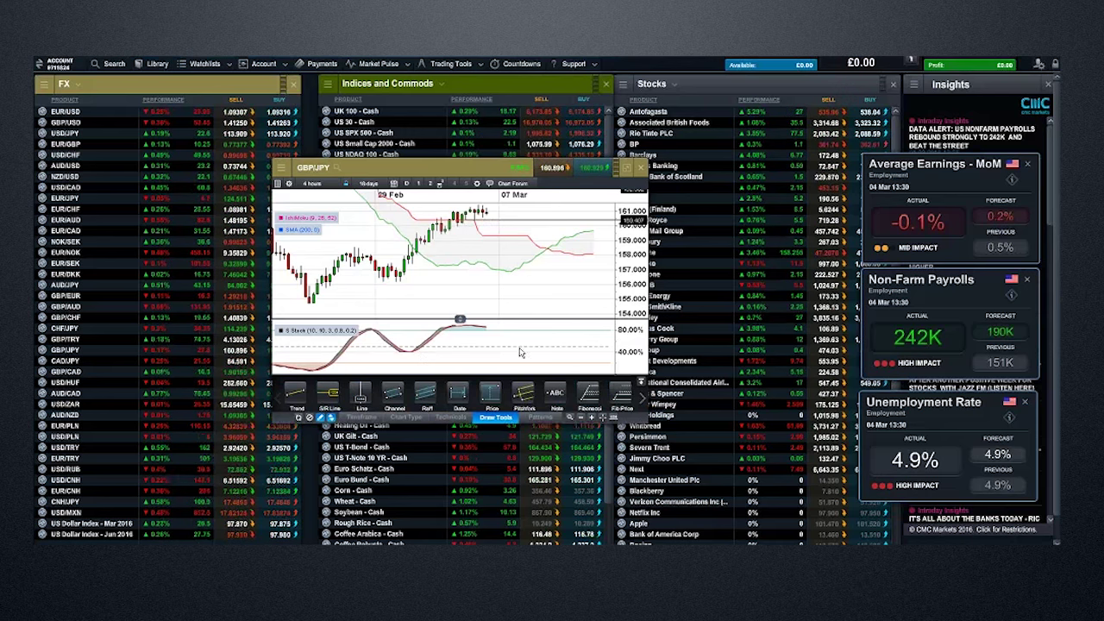
pyautogui.scroll(-5, 514, 283)
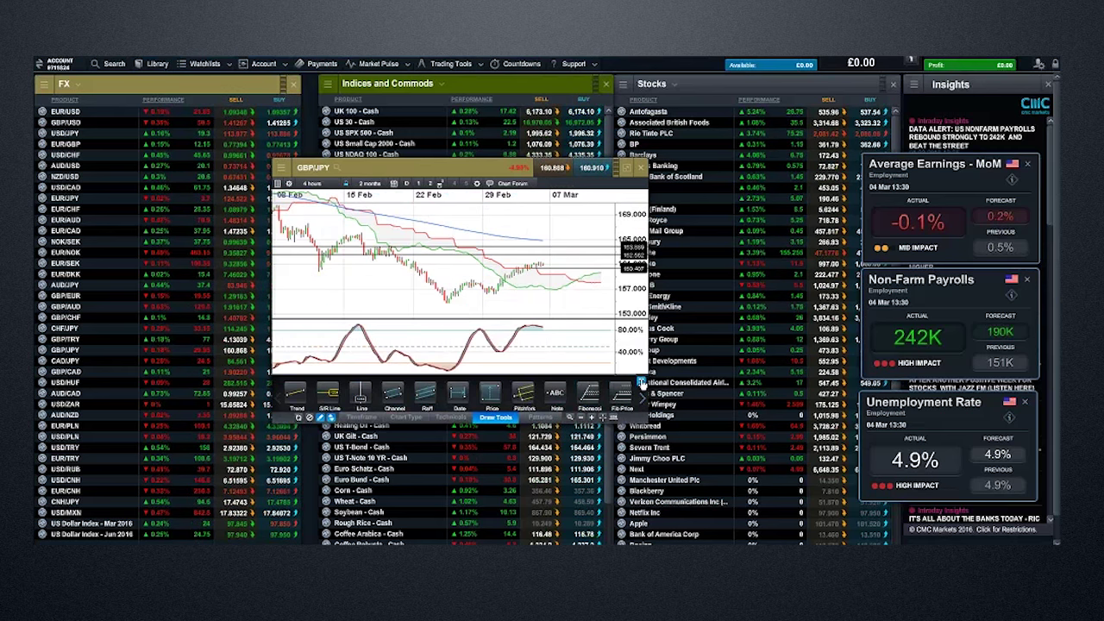
pyautogui.click(641, 382)
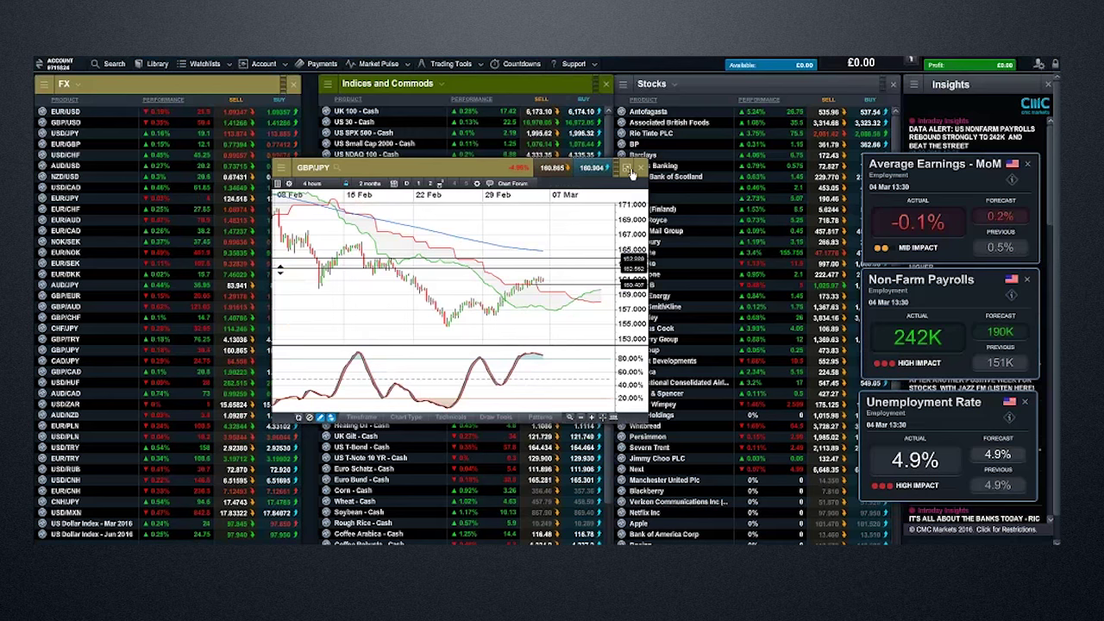
# Step: Switch GBP/JPY to 1-day candles and move and enlarge its window over the FX list
pyautogui.click(312, 184)
pyautogui.click(314, 354)
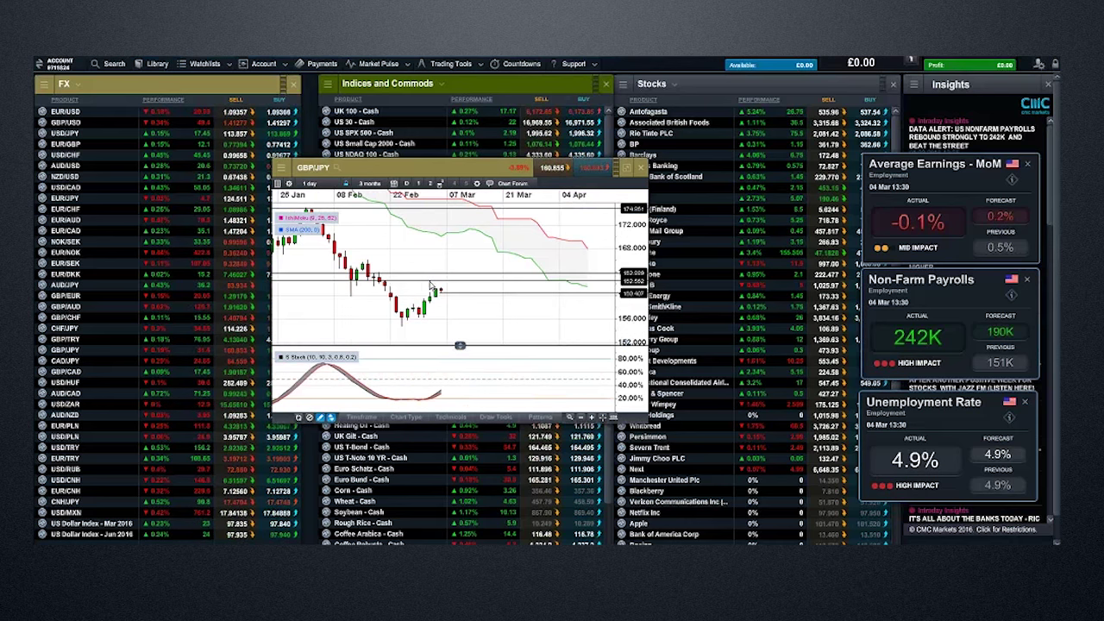
pyautogui.moveTo(362, 167); pyautogui.dragTo(227, 137)
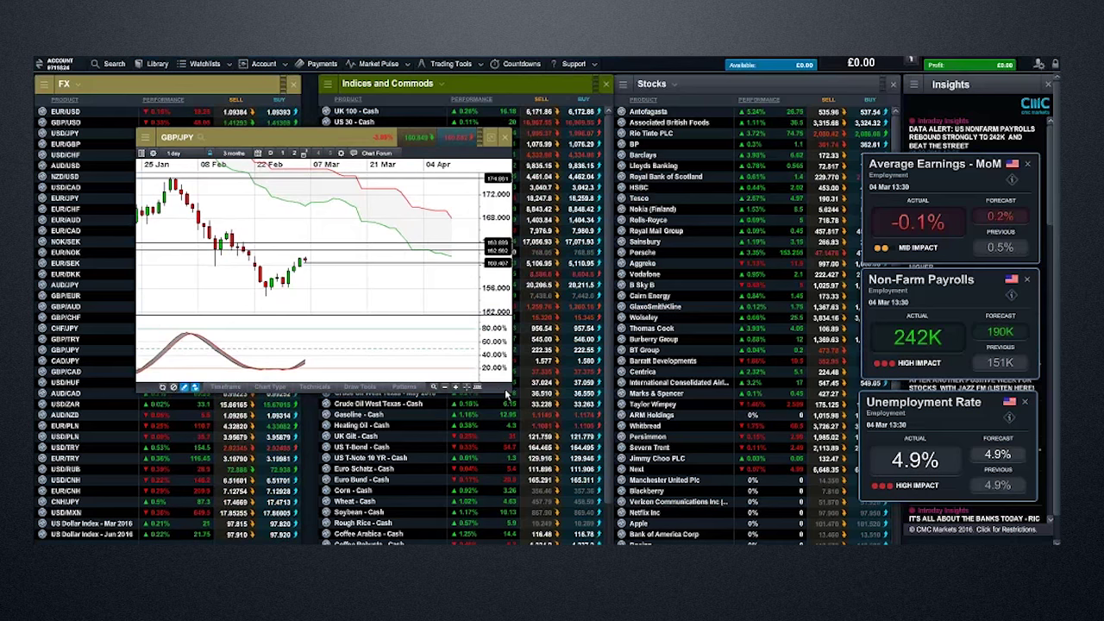
pyautogui.moveTo(510, 390); pyautogui.dragTo(721, 470)
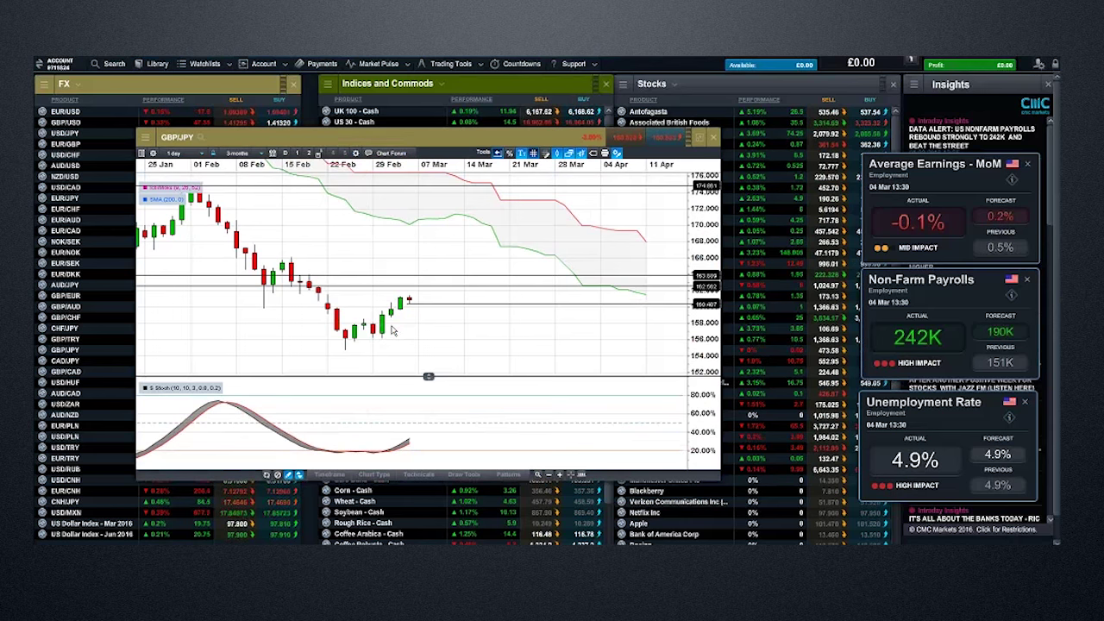
pyautogui.moveTo(421, 313)
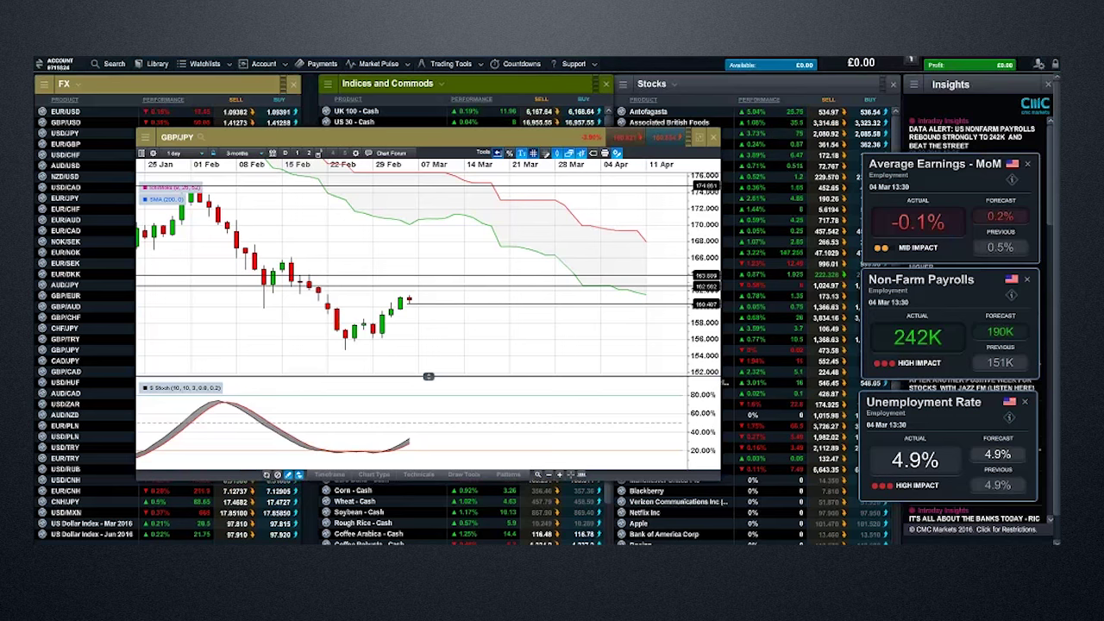
pyautogui.click(409, 302)
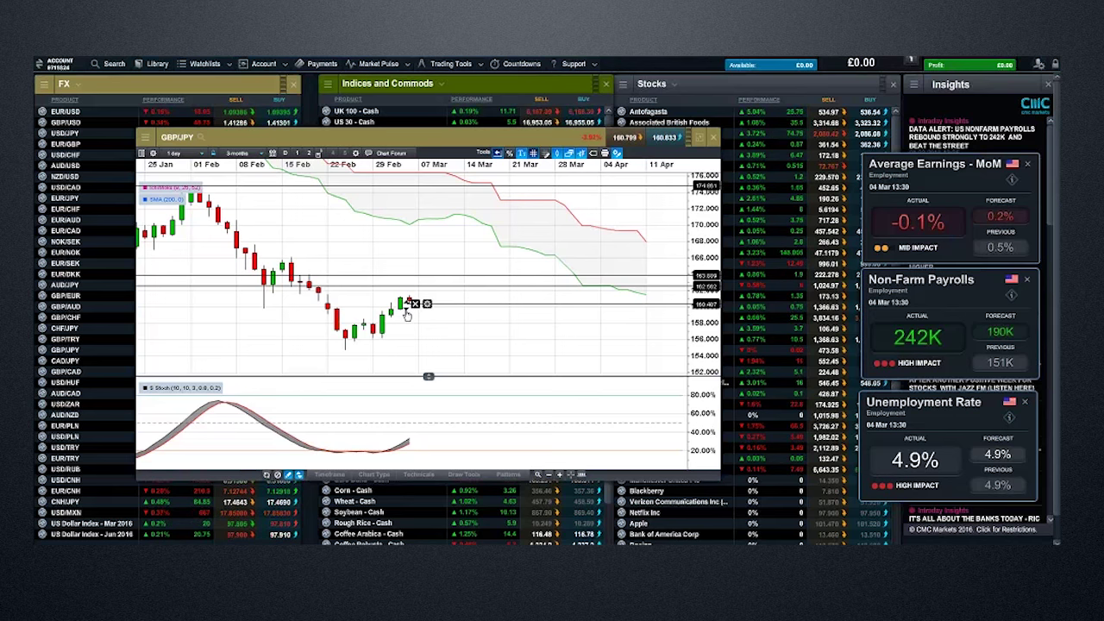